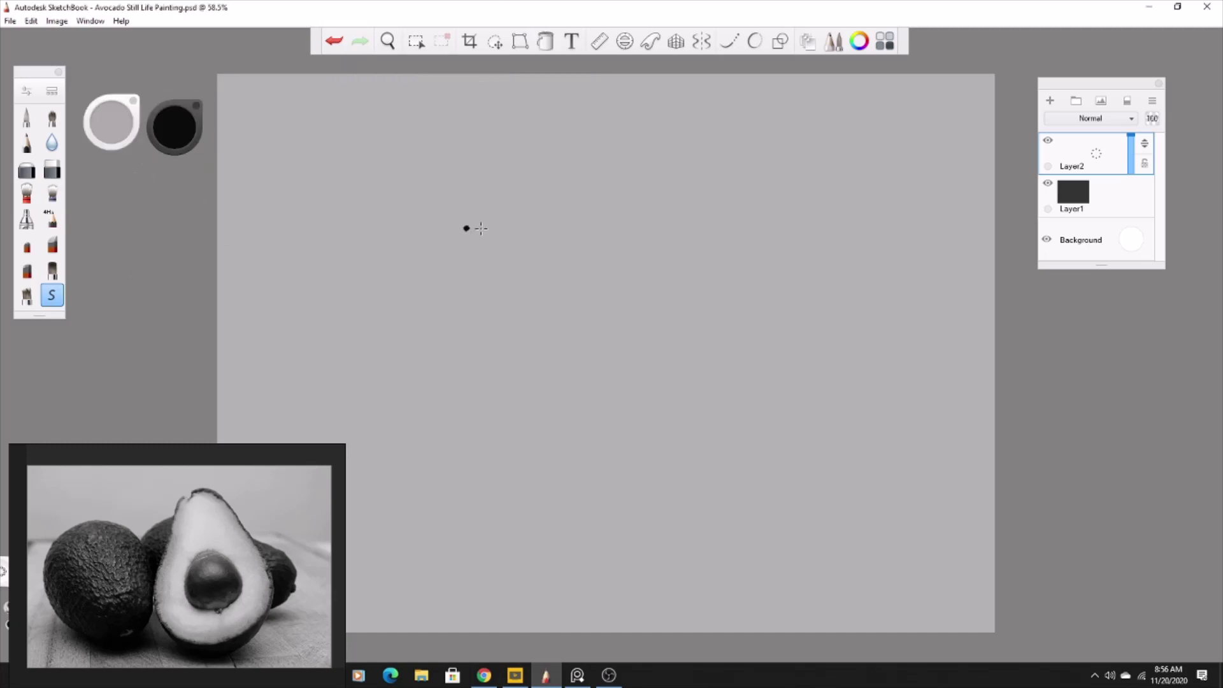
Step: Paint the avocado half's egg-shaped outline in dark grey, then open the brush's pressure-size settings
key(ctrl+b)
key(ctrl+b)
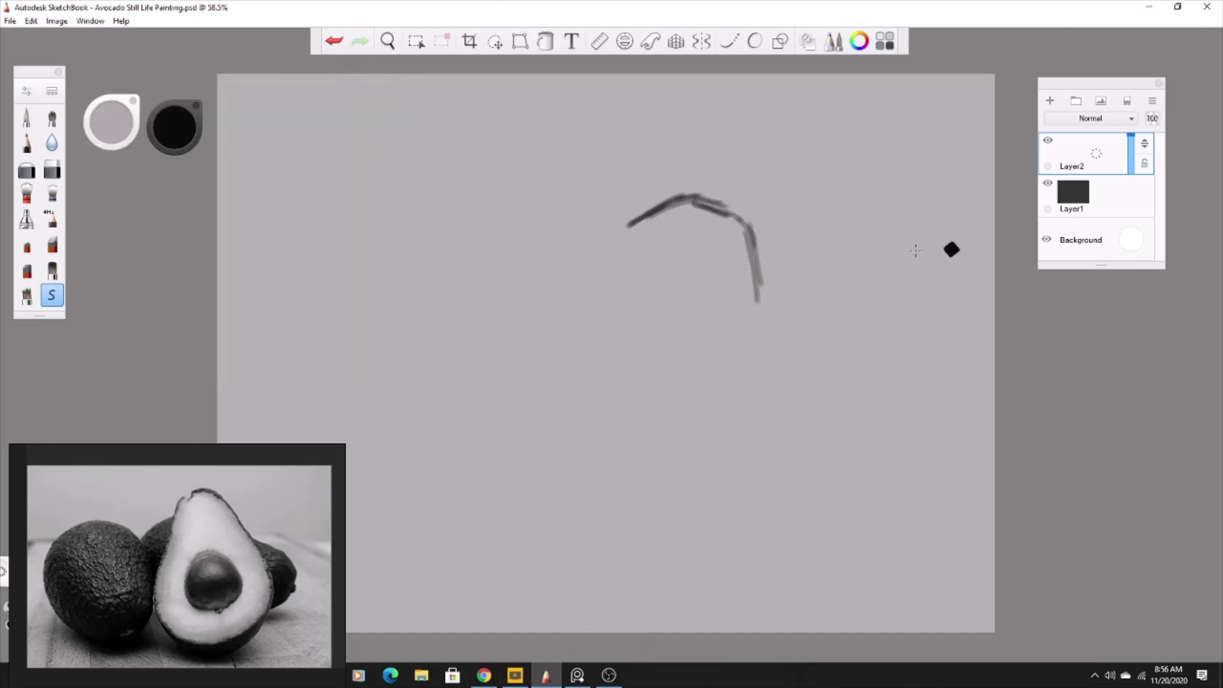
mouse_move(617, 229)
mouse_down()
mouse_move(672, 197)
mouse_move(754, 309)
mouse_move(680, 549)
mouse_move(560, 529)
mouse_move(540, 491)
mouse_move(537, 383)
mouse_move(634, 214)
mouse_up()
click(26, 91)
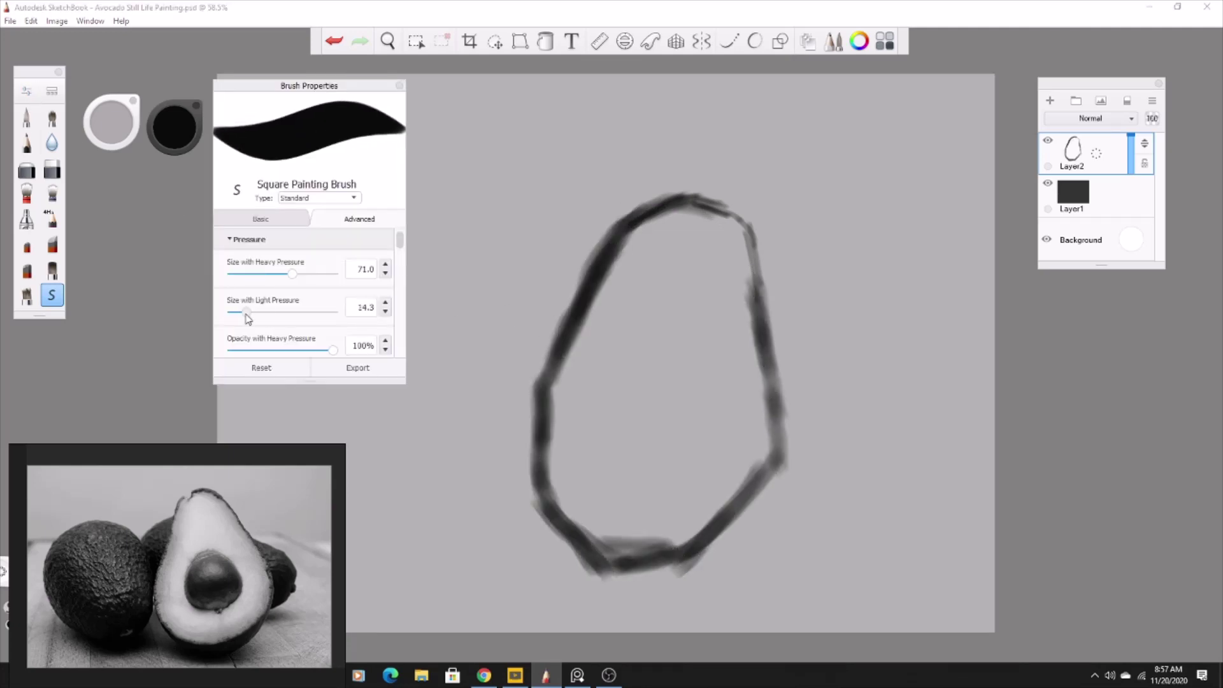
Step: Adjust the brush pressure size and draw a rounded pit ring inside the avocado outline
click(473, 195)
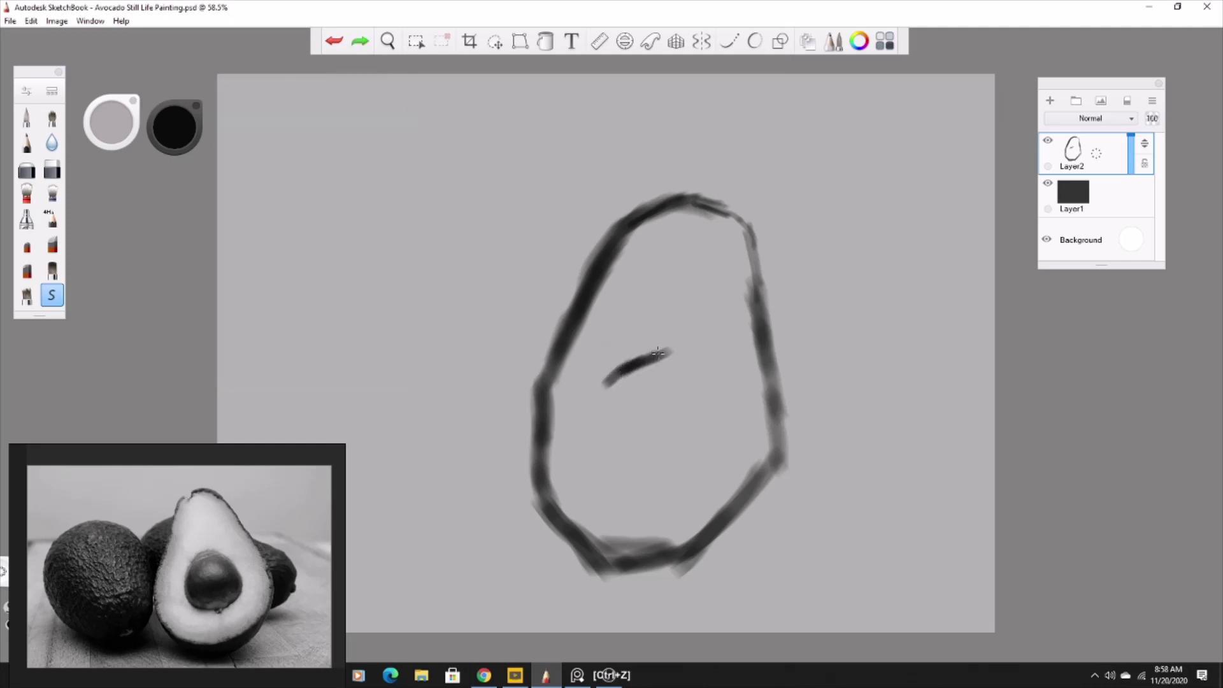
mouse_move(657, 359)
mouse_down()
mouse_move(712, 457)
mouse_move(631, 489)
mouse_up()
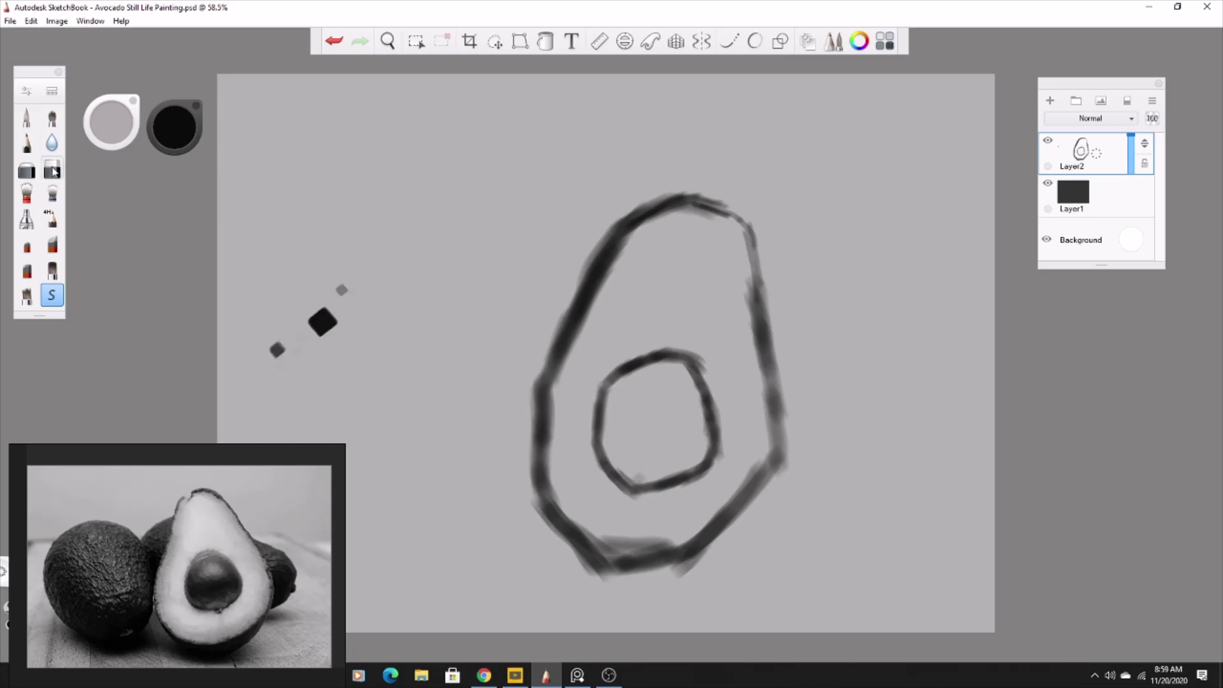
Step: Use the Hard Eraser to remove the two dark diamond marks and lighten the lower-right outline
click(53, 170)
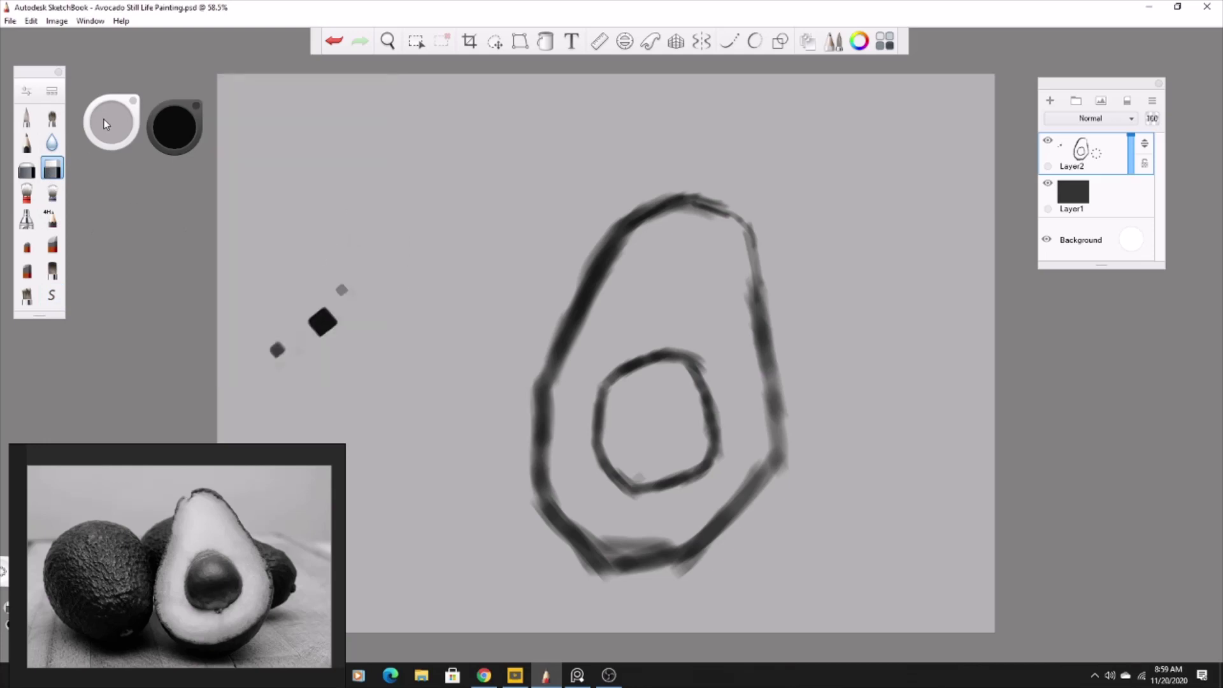
drag(106, 124, 167, 121)
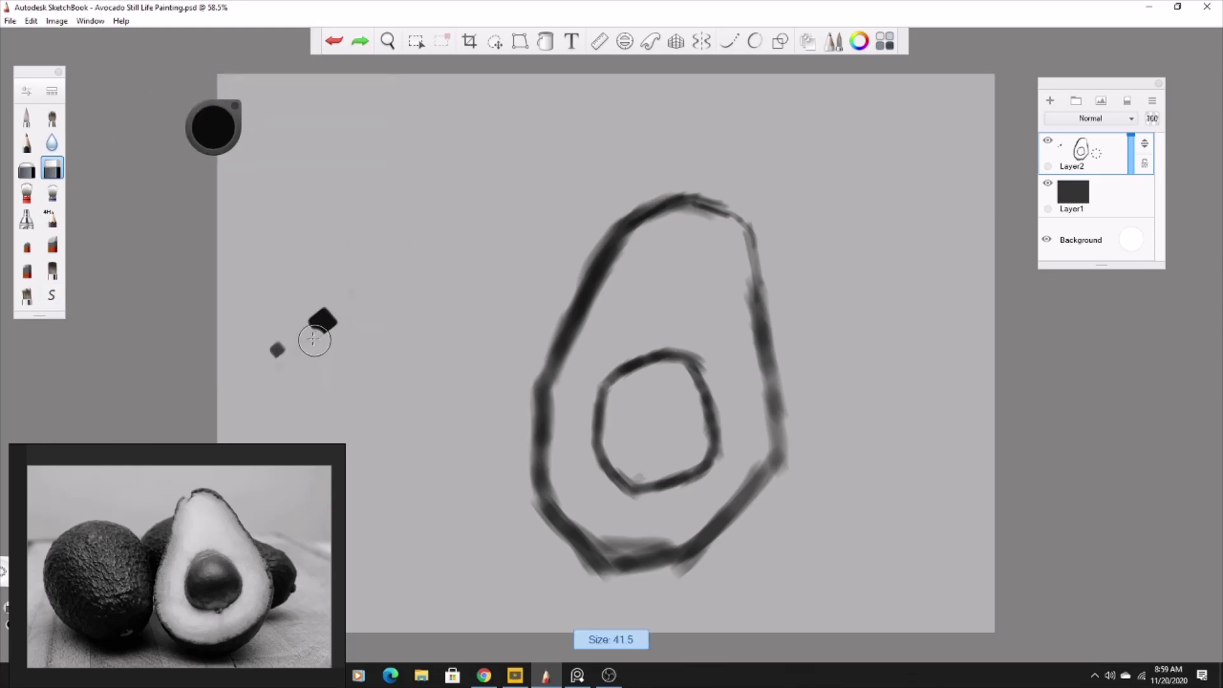
drag(322, 321, 277, 349)
click(26, 169)
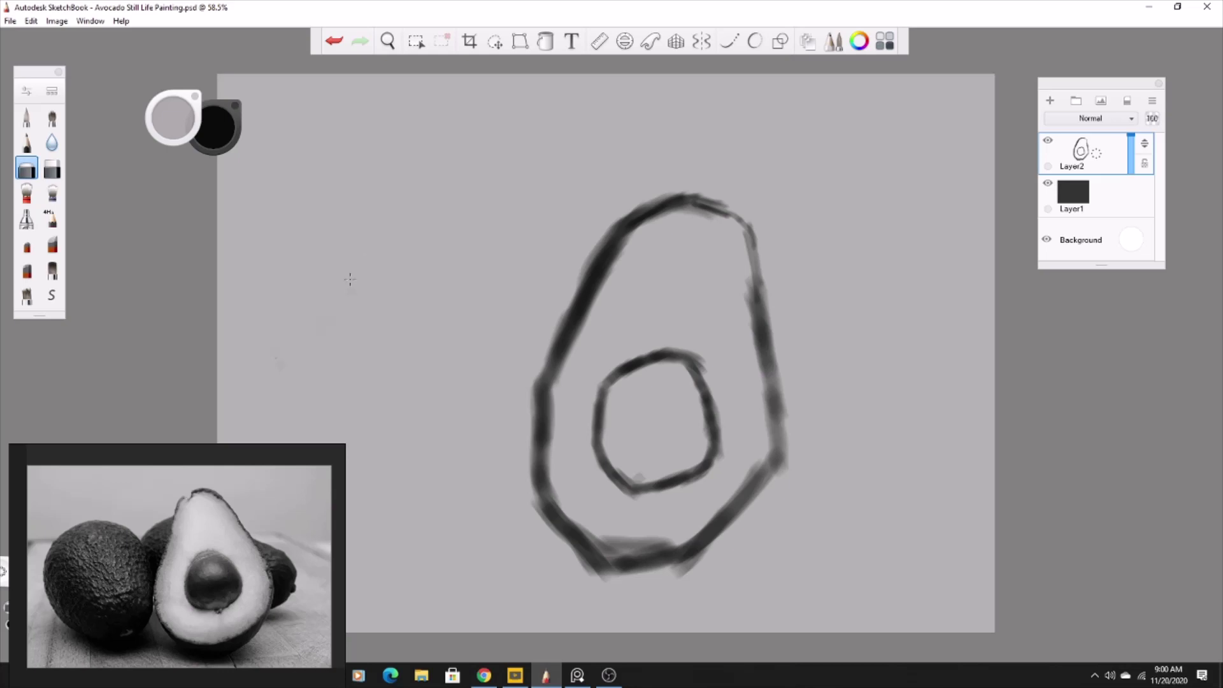
scroll(396, 232, down, 2)
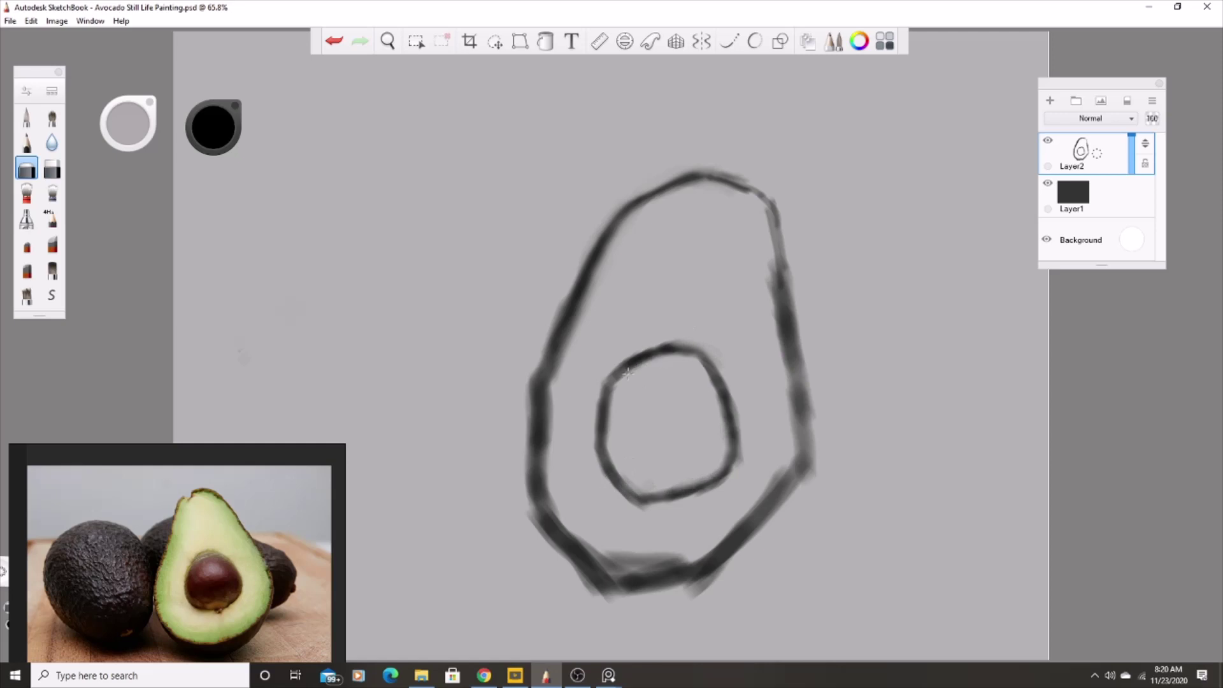
mouse_move(628, 373)
mouse_down()
mouse_move(764, 484)
mouse_move(707, 554)
mouse_move(605, 560)
mouse_move(671, 613)
mouse_up()
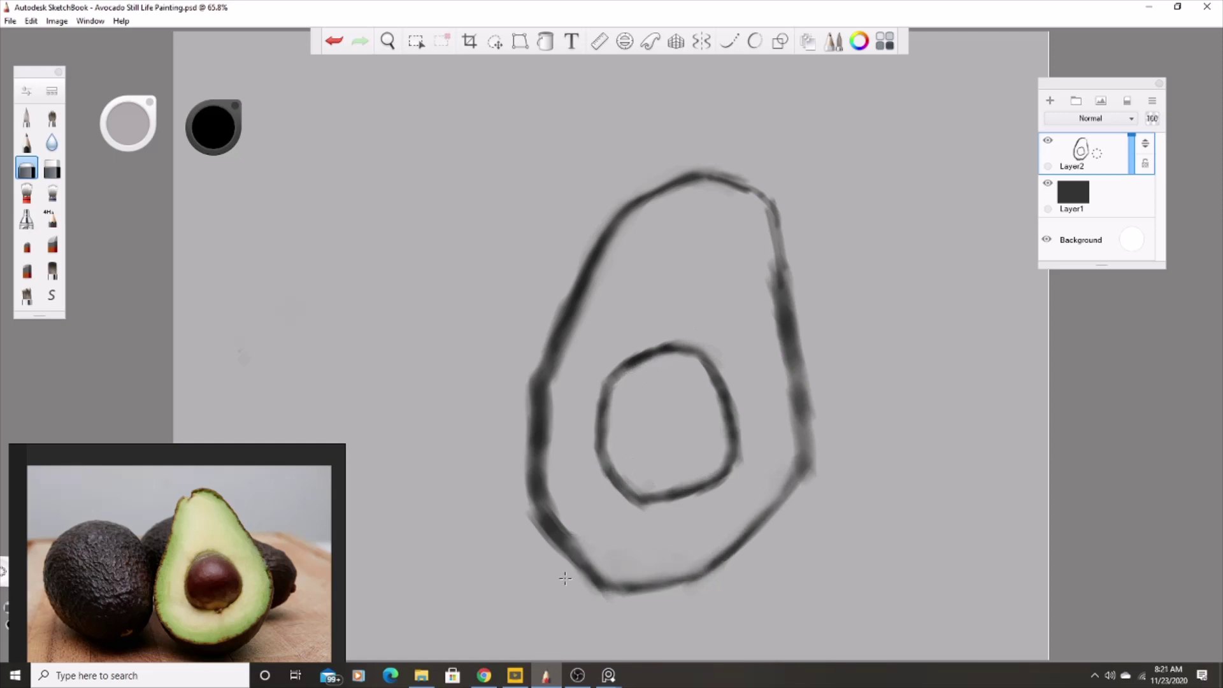
Step: Lighten the avocado half's outer and pit outlines with the eraser
drag(532, 451, 564, 297)
drag(764, 314, 802, 475)
drag(733, 459, 685, 359)
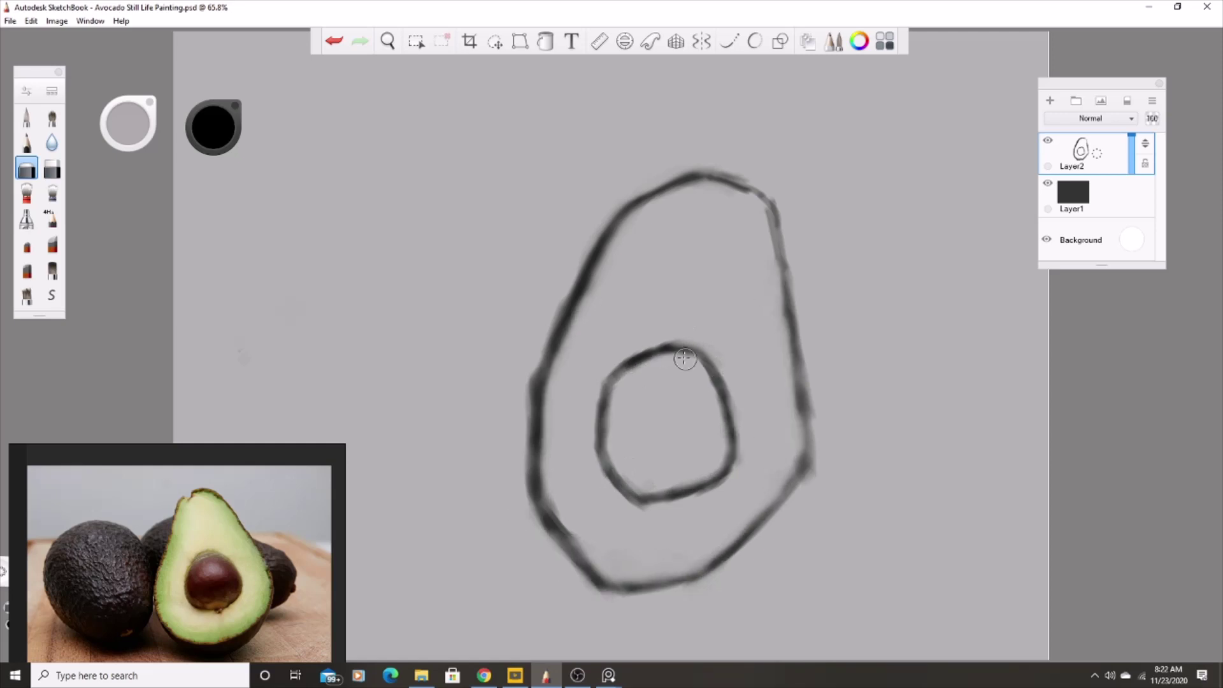
key(e)
Step: Draw the whole avocado's oval on the left and lasso-move it slightly right
drag(427, 287, 465, 268)
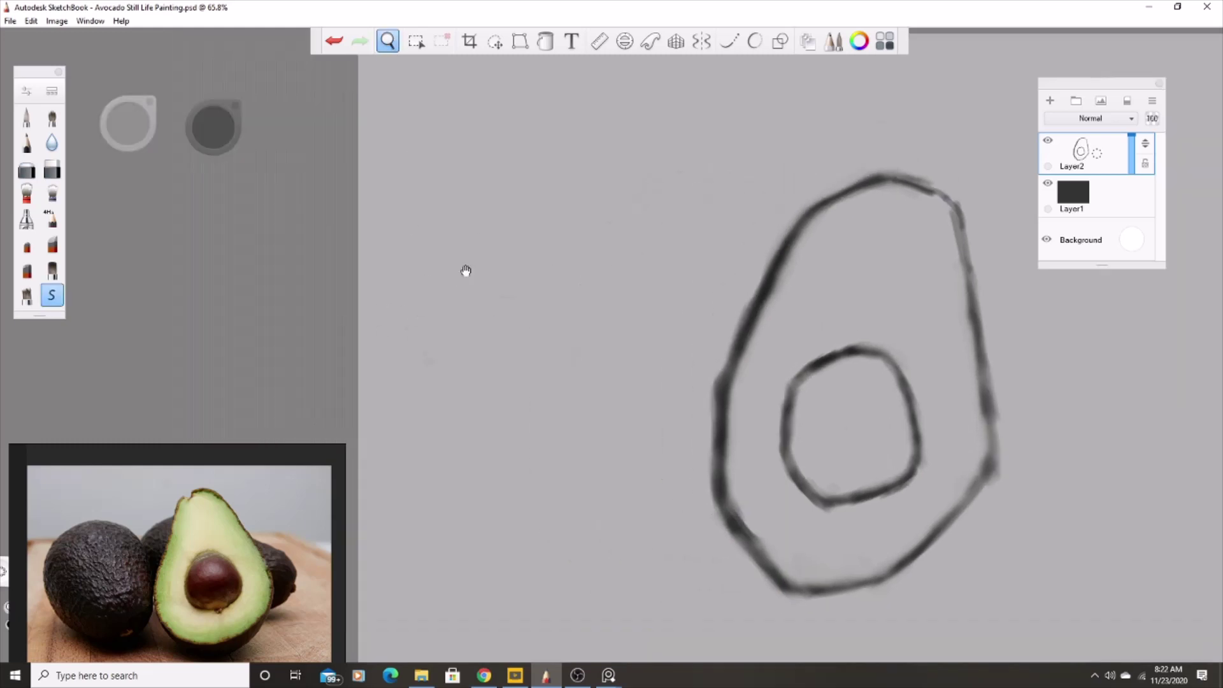
drag(471, 316, 615, 585)
mouse_move(450, 335)
mouse_down()
mouse_move(487, 517)
mouse_move(673, 525)
mouse_up()
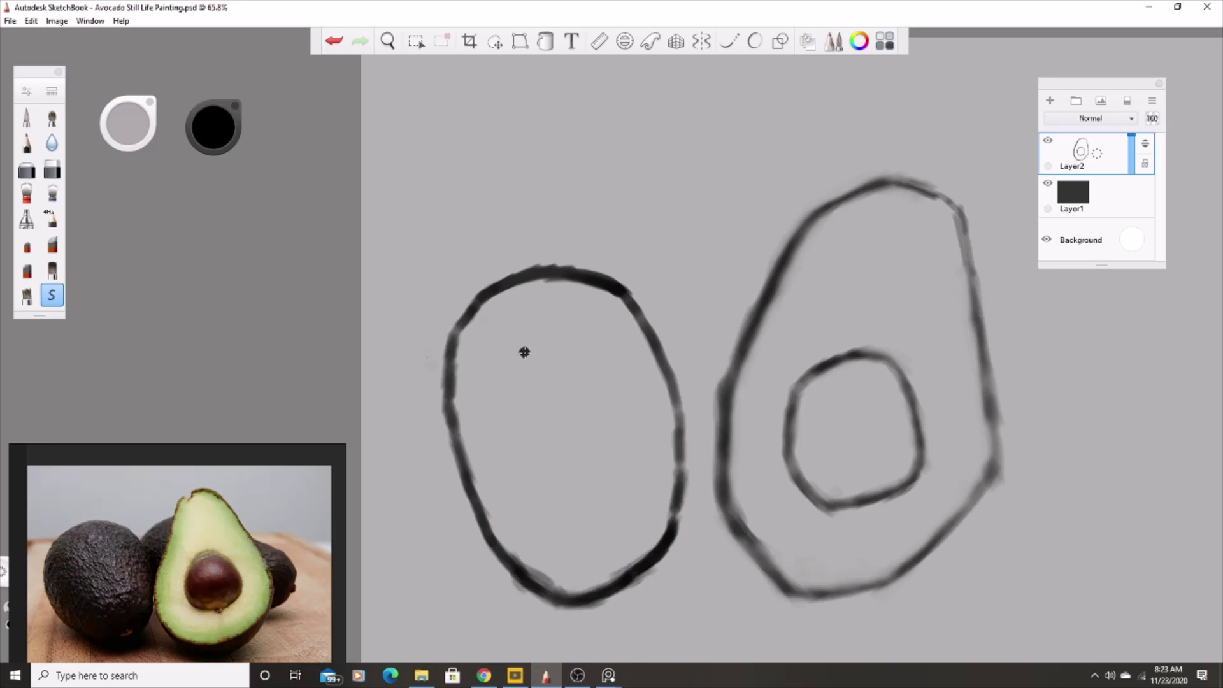
click(495, 42)
mouse_move(574, 258)
mouse_down()
mouse_move(568, 274)
mouse_move(631, 287)
mouse_move(739, 268)
mouse_up()
click(659, 260)
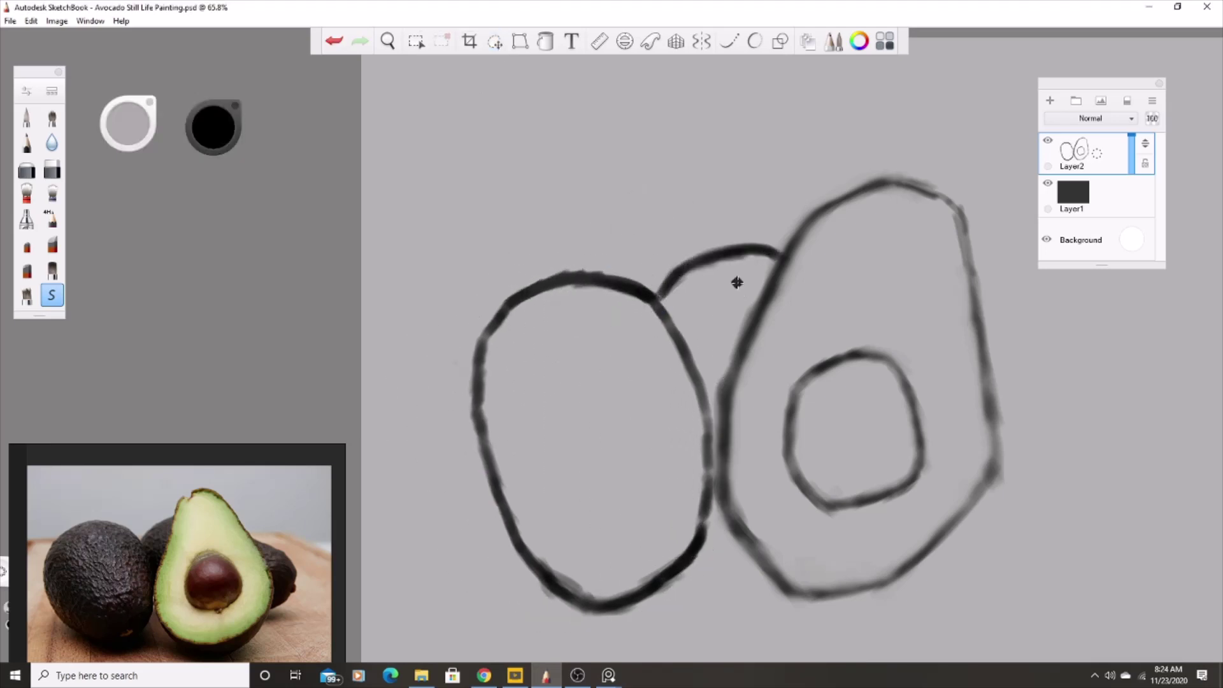
Step: Draw the back avocado and right bump, and retrace the big avocado's left edge darker
mouse_move(682, 295)
mouse_down()
mouse_move(759, 355)
mouse_move(691, 420)
mouse_move(691, 303)
mouse_up()
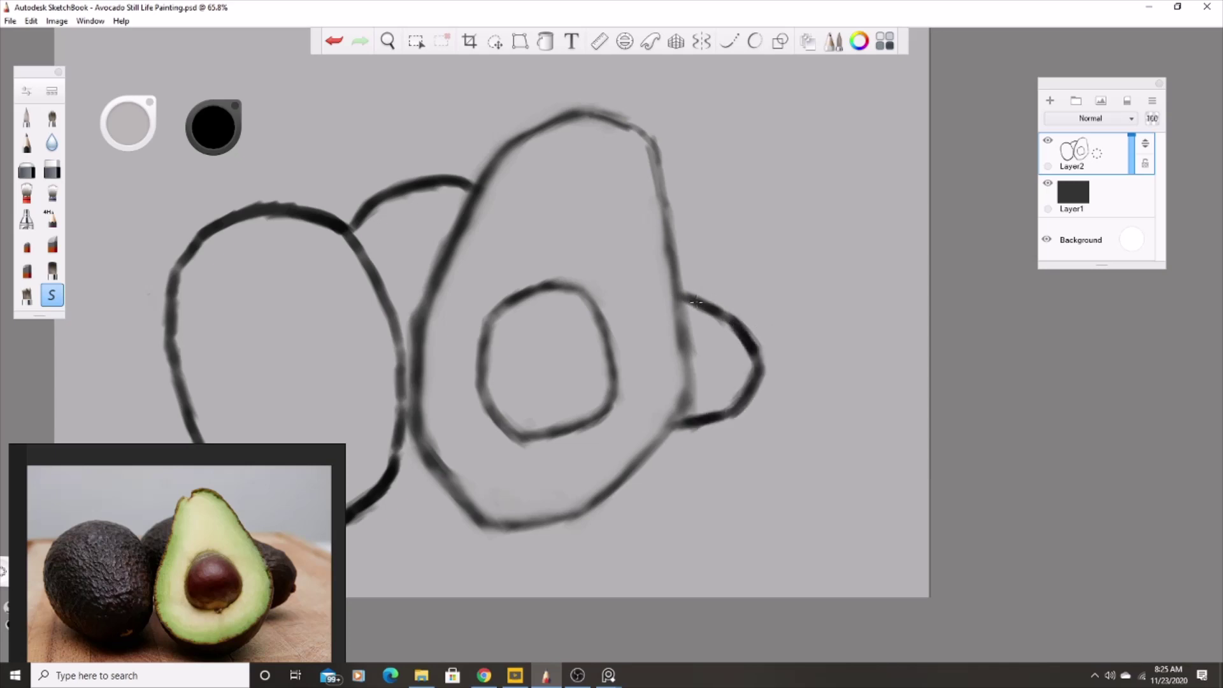
drag(667, 166, 644, 318)
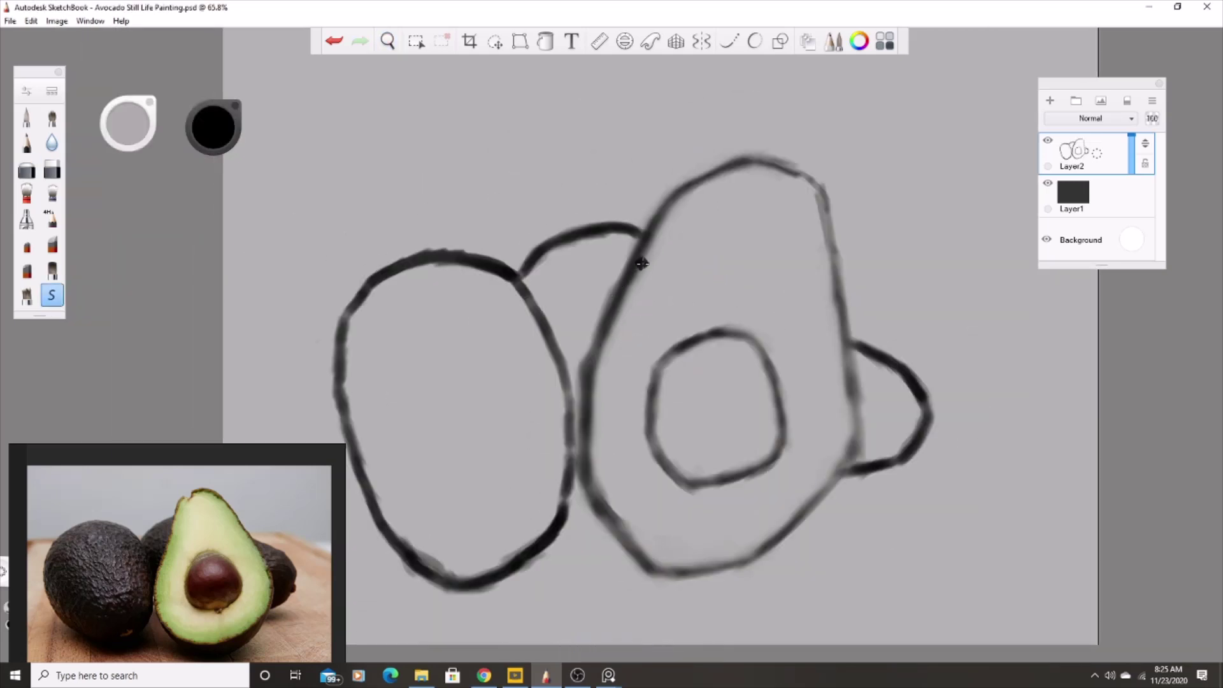
mouse_move(639, 267)
mouse_down()
mouse_move(596, 564)
mouse_move(859, 445)
mouse_move(758, 563)
mouse_up()
key(e)
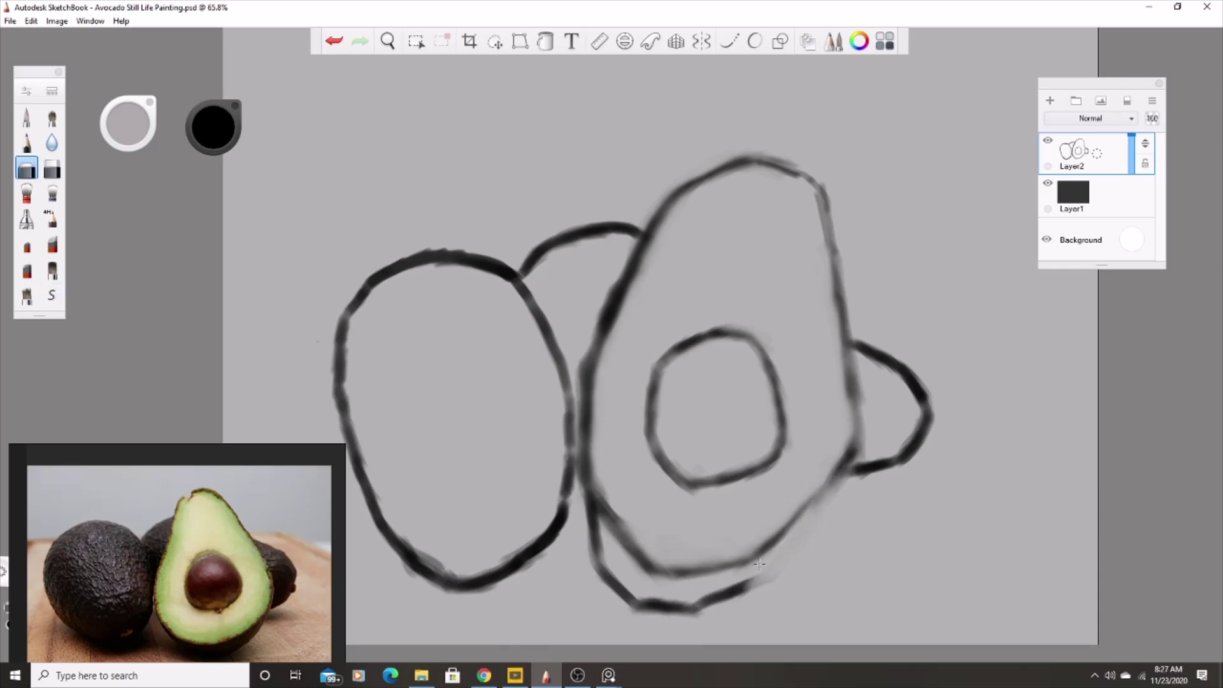
Step: Erase the stray bottom-left stroke and lighten the outer edges of all the avocados
mouse_move(634, 593)
mouse_down()
mouse_move(592, 539)
mouse_move(597, 549)
mouse_up()
drag(643, 486, 643, 255)
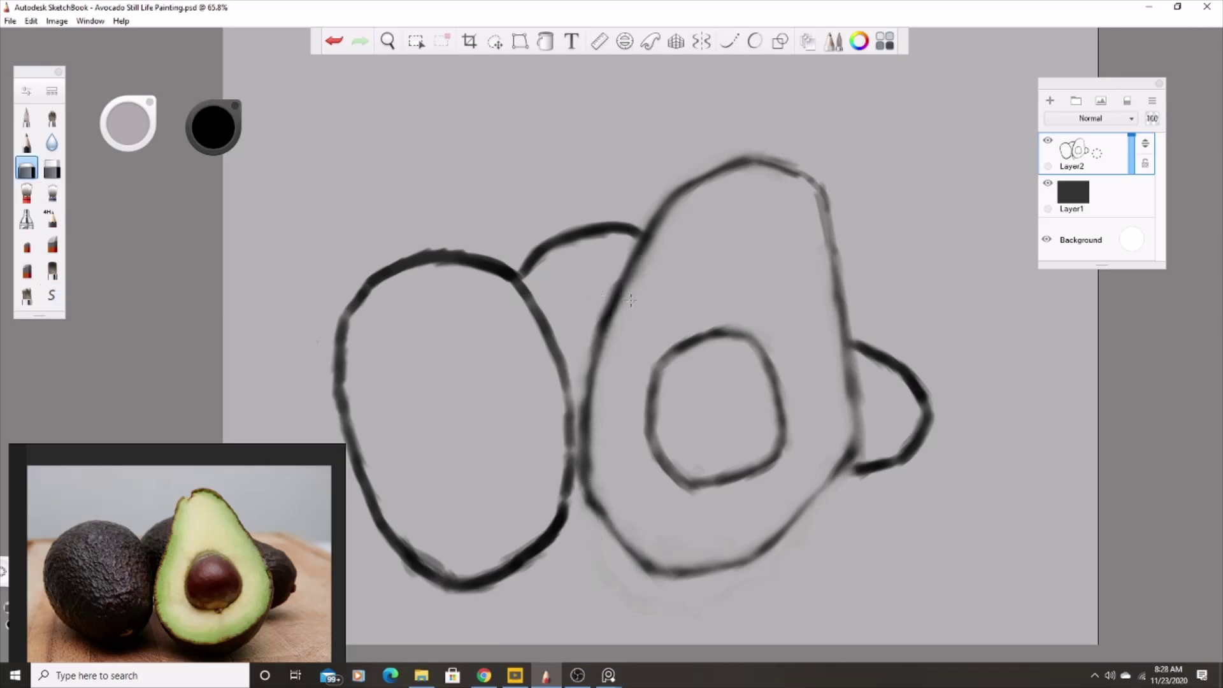
drag(847, 401, 820, 298)
drag(429, 552, 433, 279)
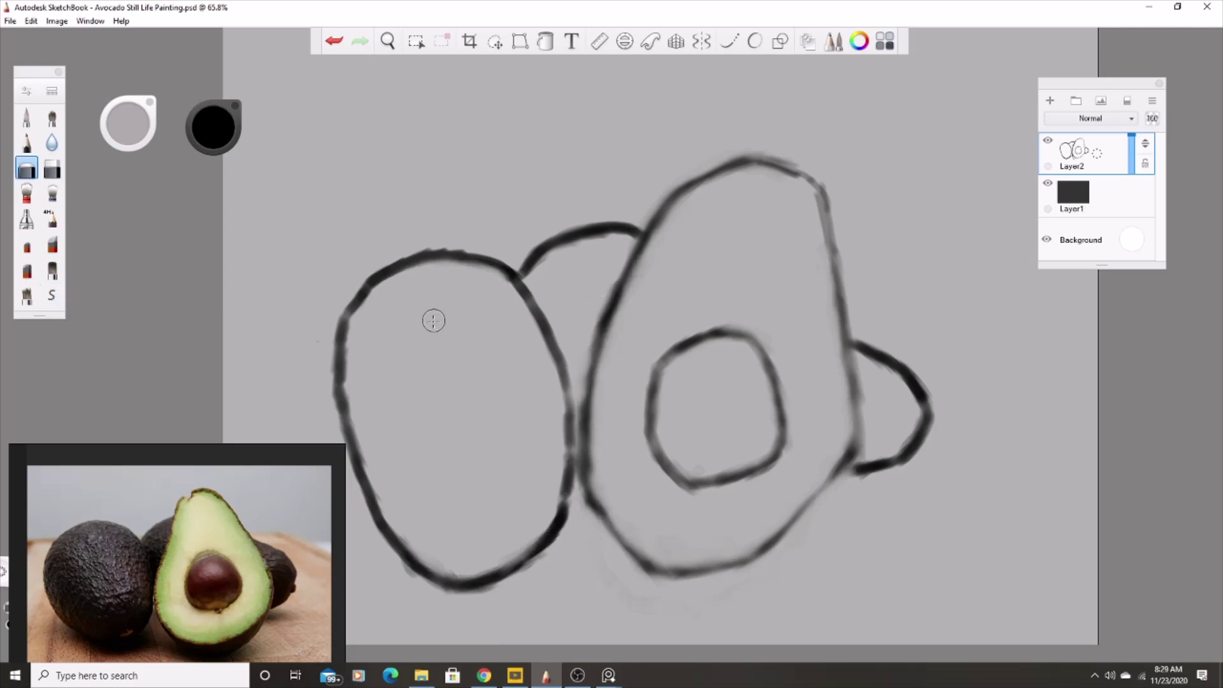
drag(907, 430, 854, 489)
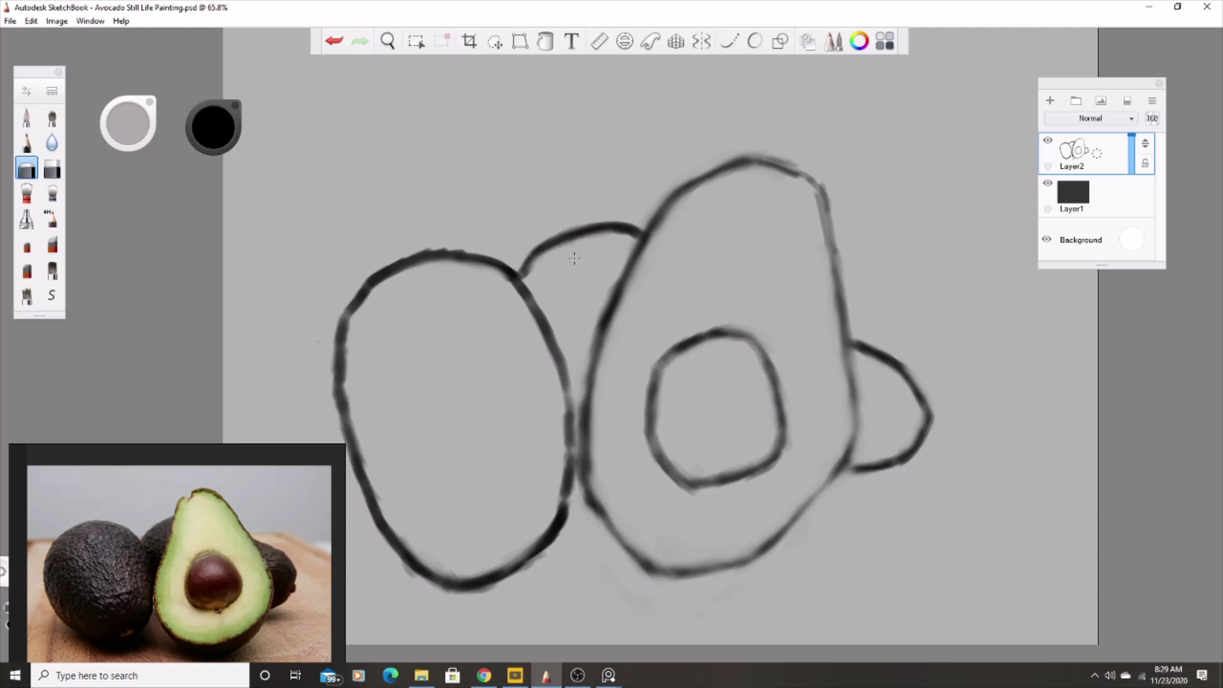
drag(506, 583, 382, 564)
key(e)
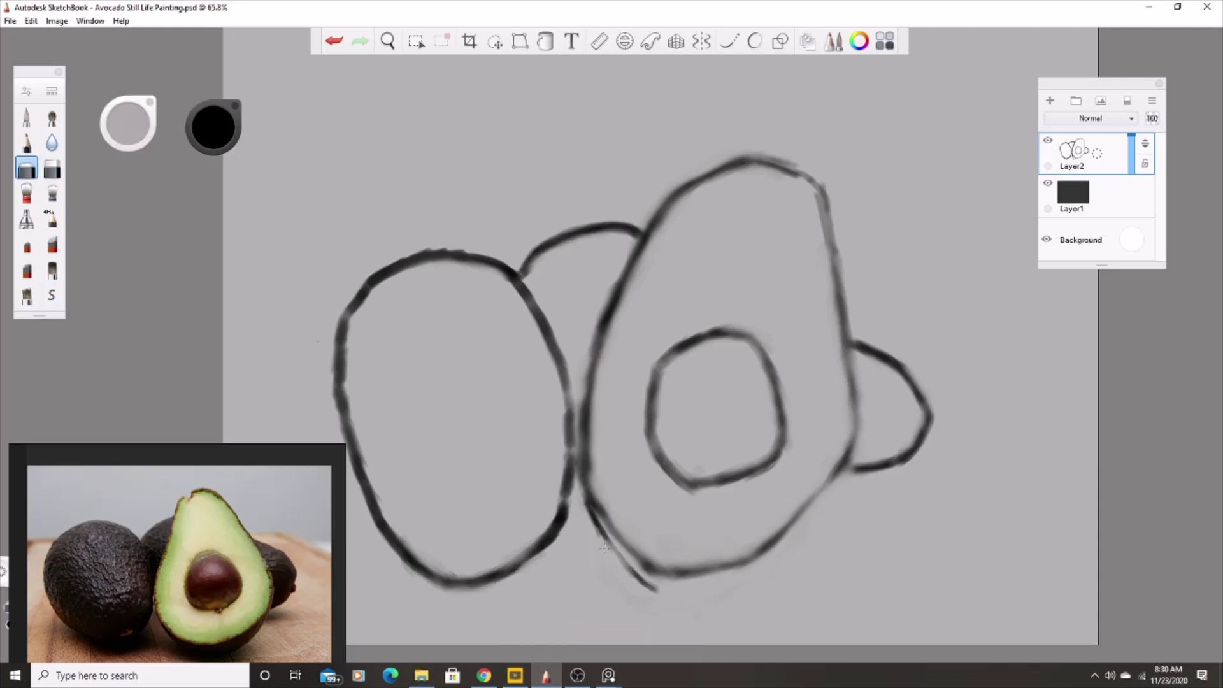
Step: Rotate and flip the view, and redraw the avocado half's top and left outline darker
drag(677, 349, 514, 276)
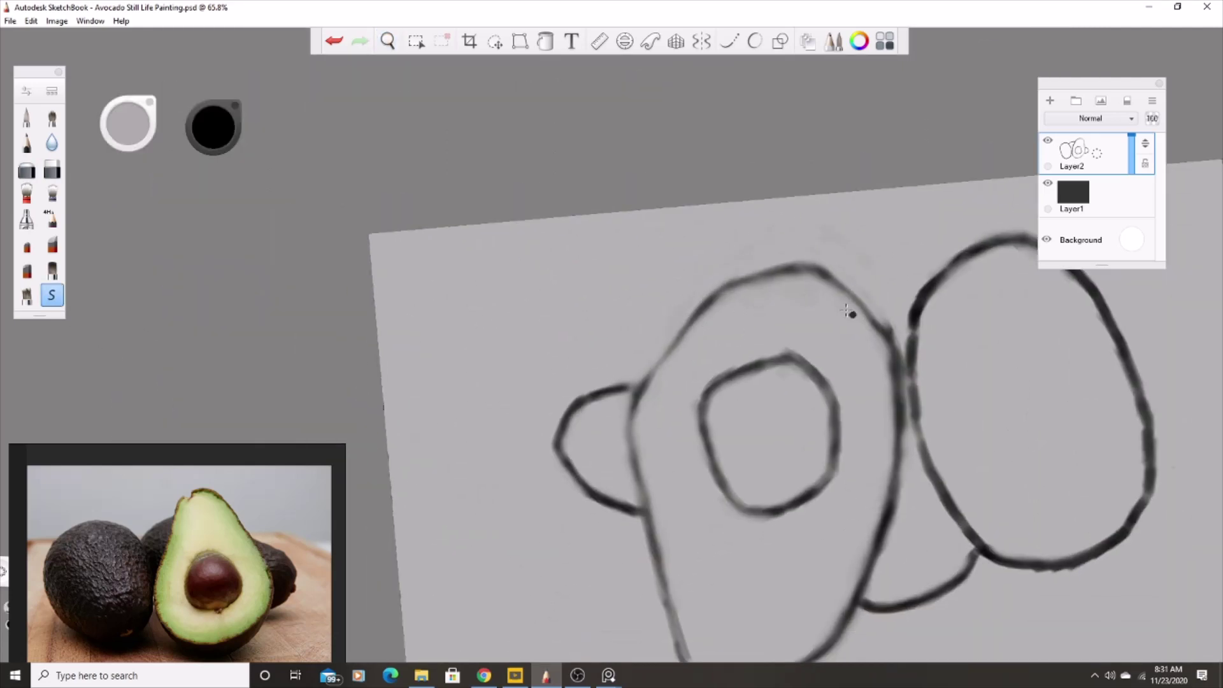
mouse_move(673, 329)
mouse_down()
mouse_move(742, 264)
mouse_move(808, 252)
mouse_up()
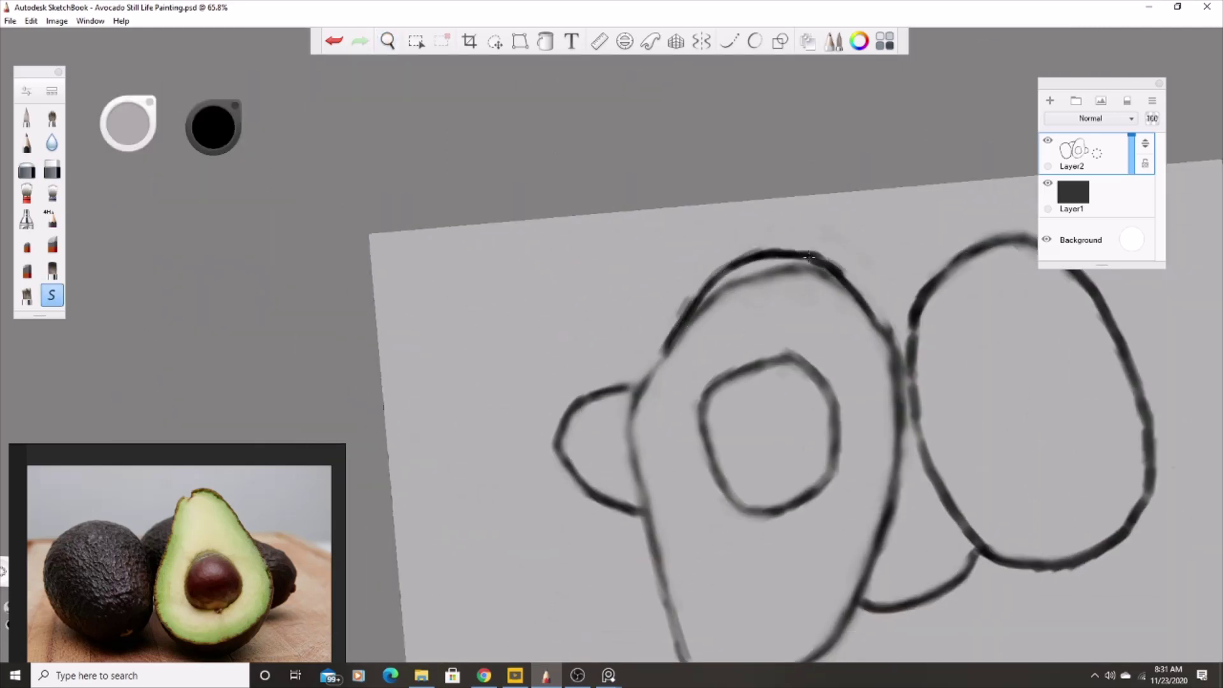
mouse_move(732, 254)
mouse_down()
mouse_move(840, 274)
mouse_move(685, 328)
mouse_move(736, 252)
mouse_move(666, 357)
mouse_up()
Step: Erase the dark top arc of the avocado half and redraw it more cleanly
key(e)
drag(771, 271, 822, 239)
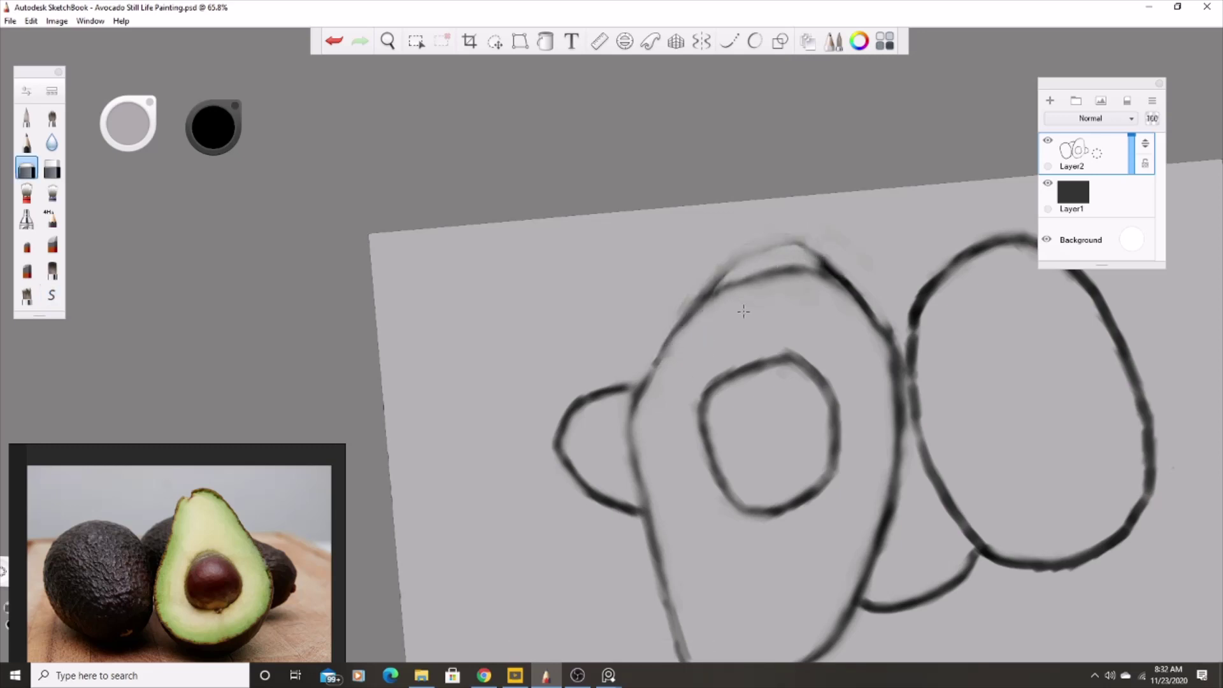
drag(743, 311, 792, 246)
drag(713, 283, 791, 242)
key(e)
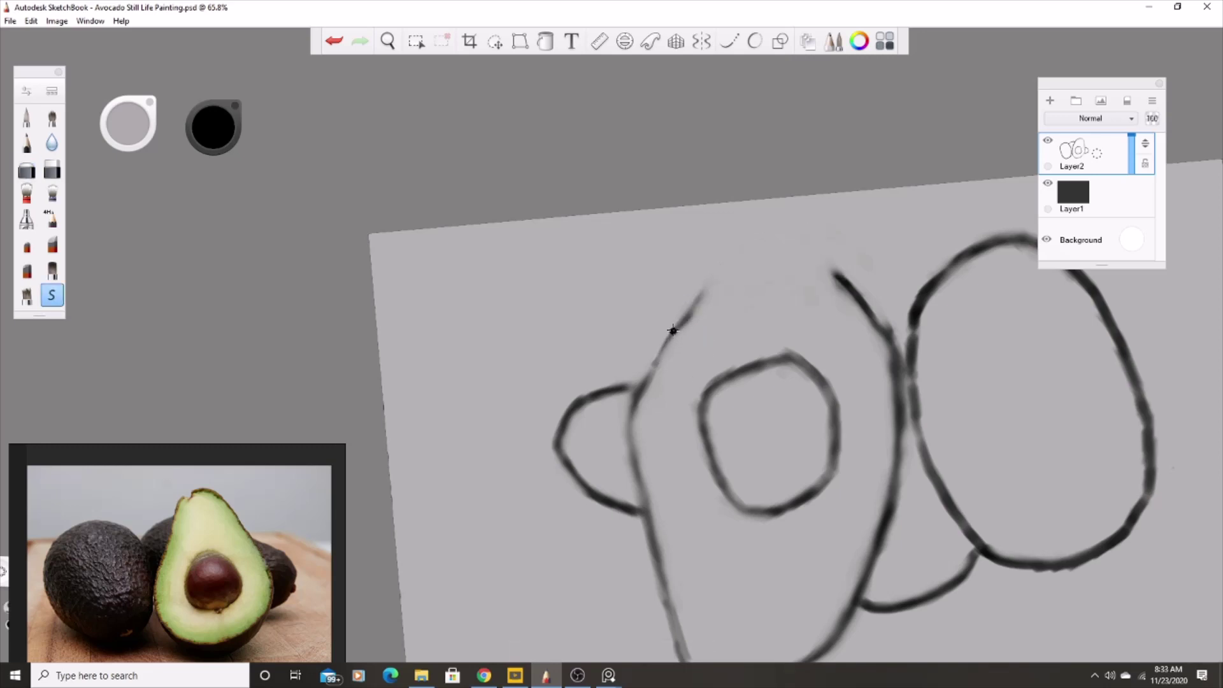
mouse_move(662, 356)
mouse_down()
mouse_move(714, 280)
mouse_move(838, 281)
mouse_up()
mouse_move(685, 328)
mouse_down()
mouse_move(825, 299)
mouse_move(853, 312)
mouse_up()
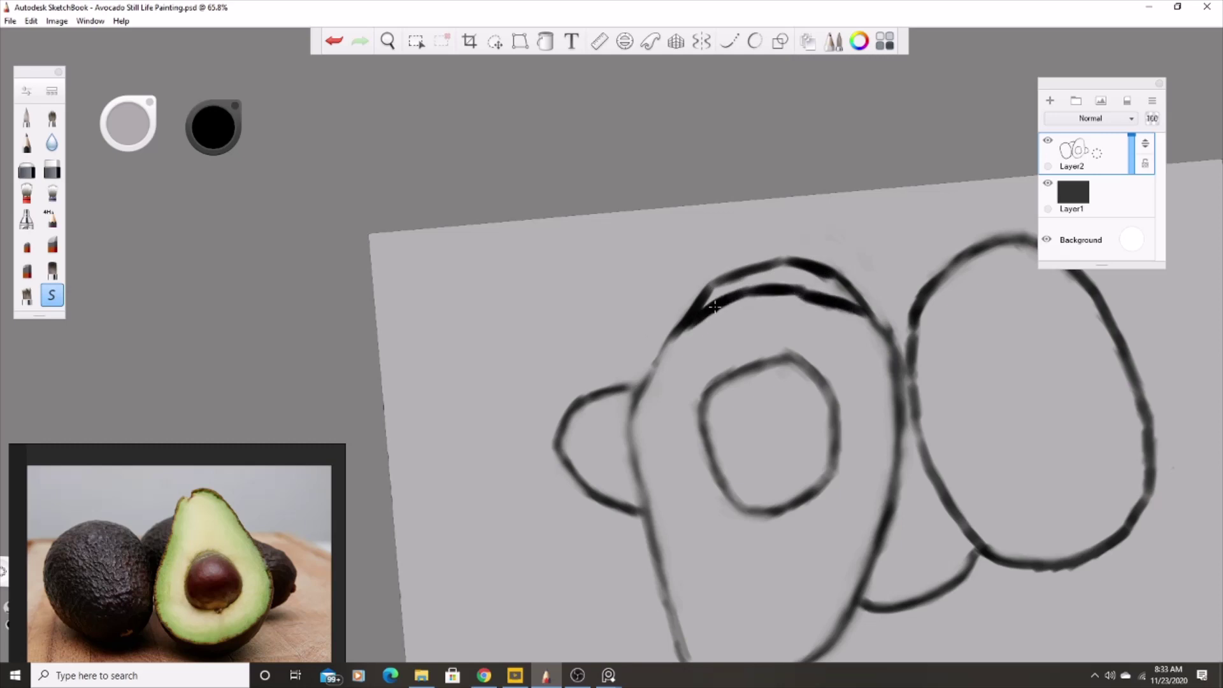
Step: Reset the view, then darken the pit outline, the left avocado's bottom and the half's outer edges
key(x)
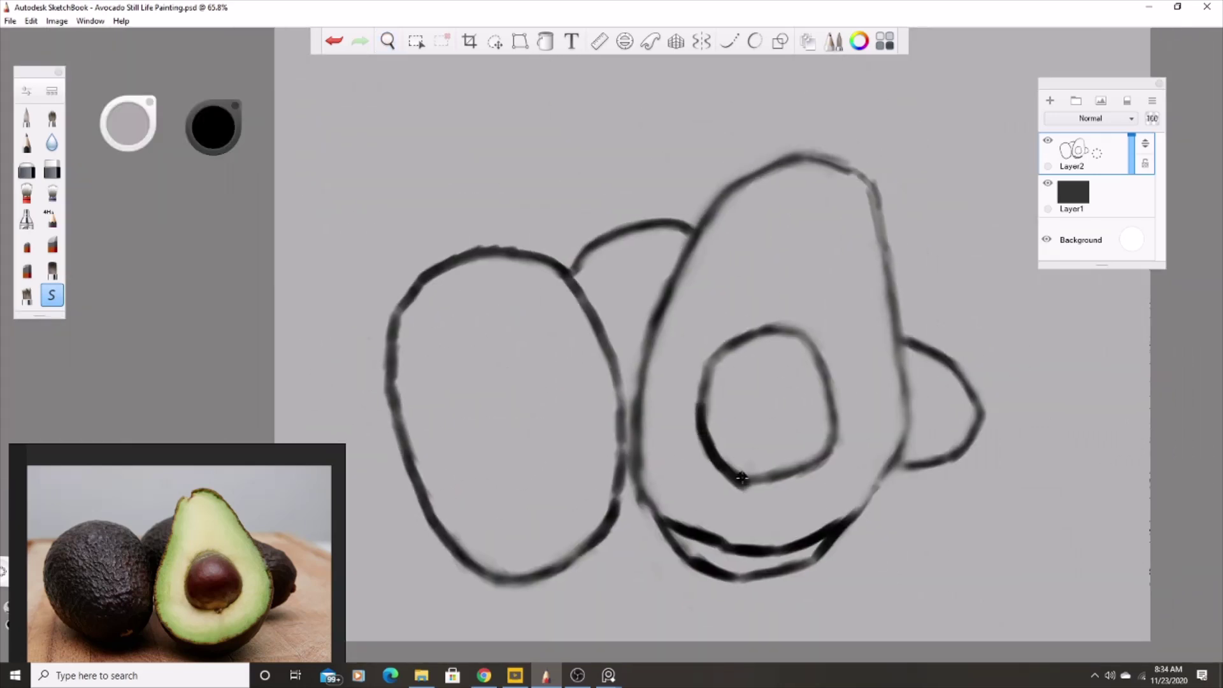
drag(741, 478, 830, 397)
drag(705, 385, 797, 331)
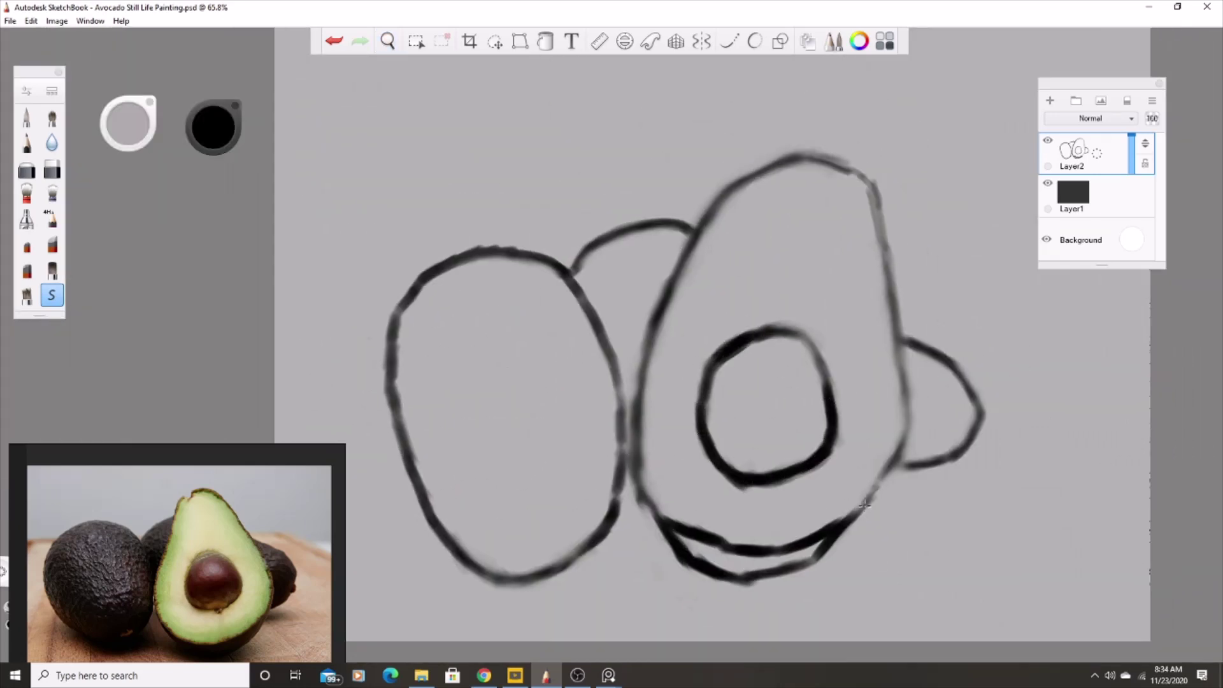
mouse_move(416, 495)
mouse_down()
mouse_move(494, 577)
mouse_move(597, 537)
mouse_up()
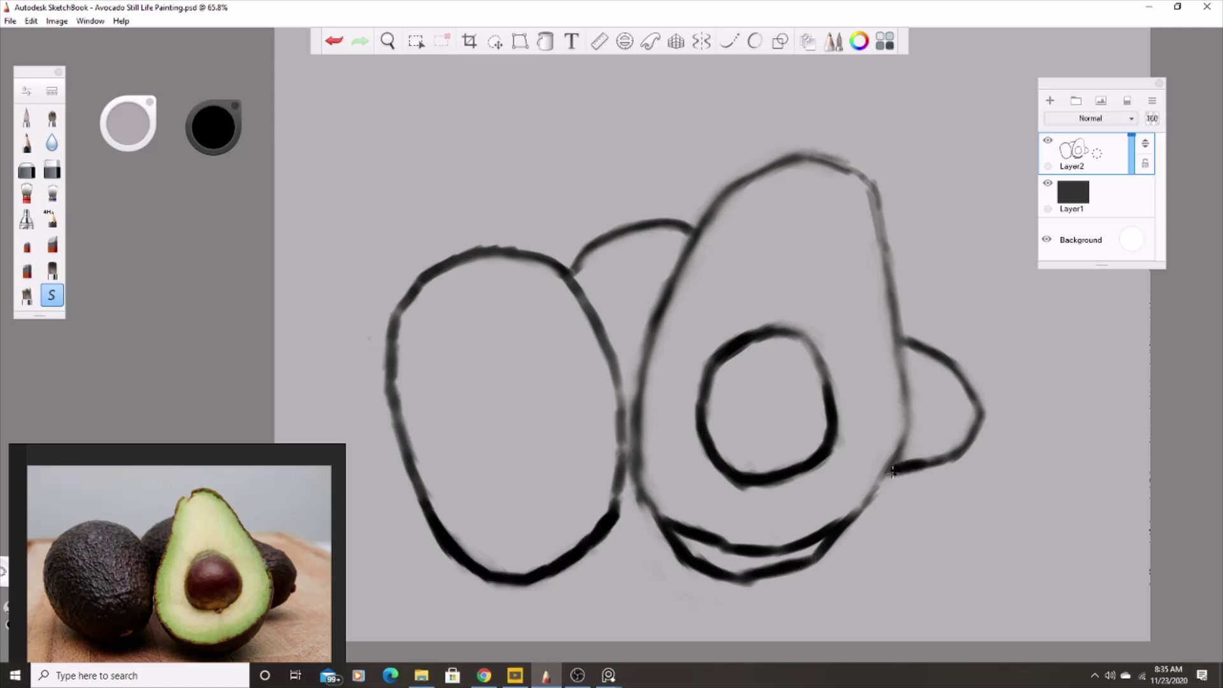
drag(885, 471, 905, 389)
drag(847, 516, 888, 274)
drag(659, 319, 631, 509)
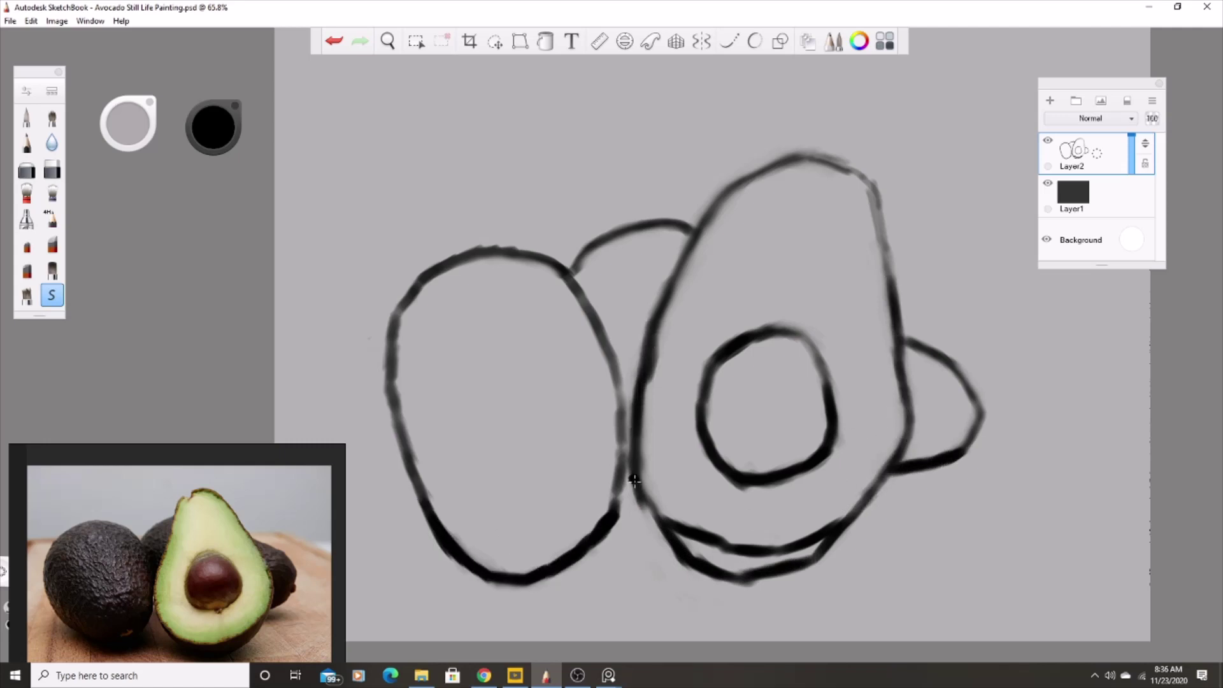
drag(653, 360, 674, 277)
Step: Darken the left avocado's left and top edges and the right edges of both avocados
drag(393, 387, 418, 499)
drag(433, 270, 523, 256)
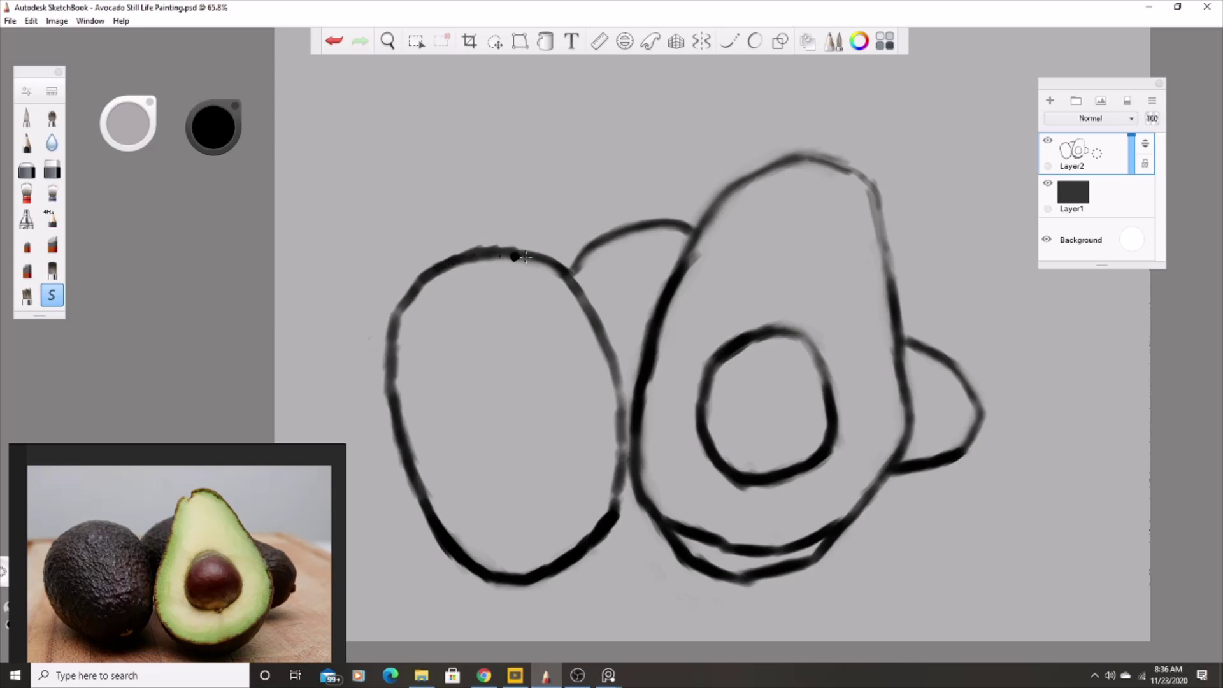
drag(691, 252, 822, 160)
drag(869, 199, 889, 280)
drag(621, 417, 617, 503)
Step: Lighten parts of the cut avocado's top edge and pit ring, and redraw its bottom edge darker
key(e)
drag(723, 300, 775, 254)
drag(710, 360, 796, 335)
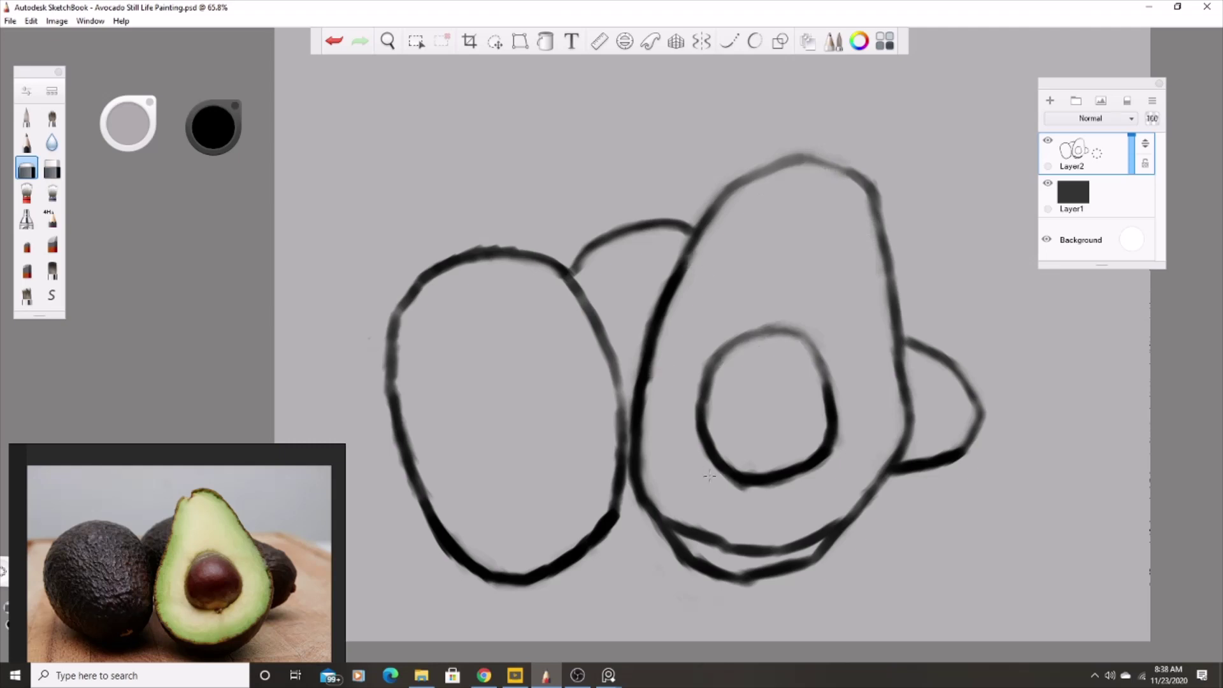
drag(687, 531, 828, 548)
key(e)
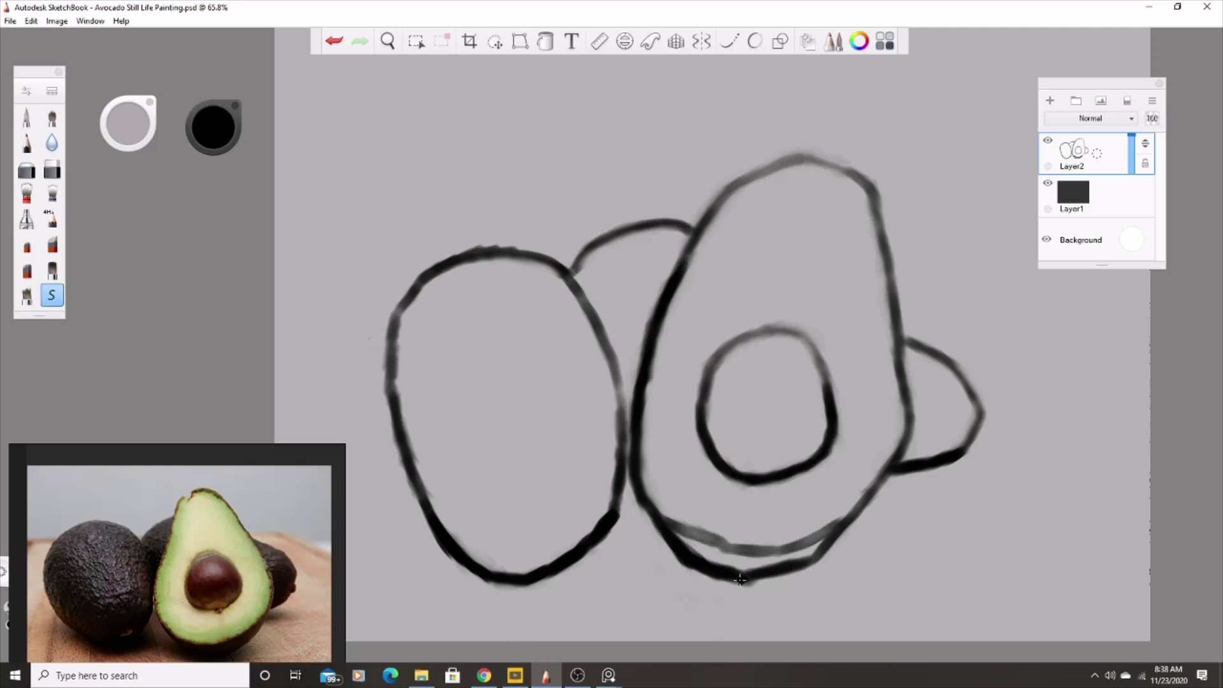
drag(660, 516, 844, 529)
Step: Redraw the cut avocado's bottom edge lines and lighten the left avocado's top and left edges
key(e)
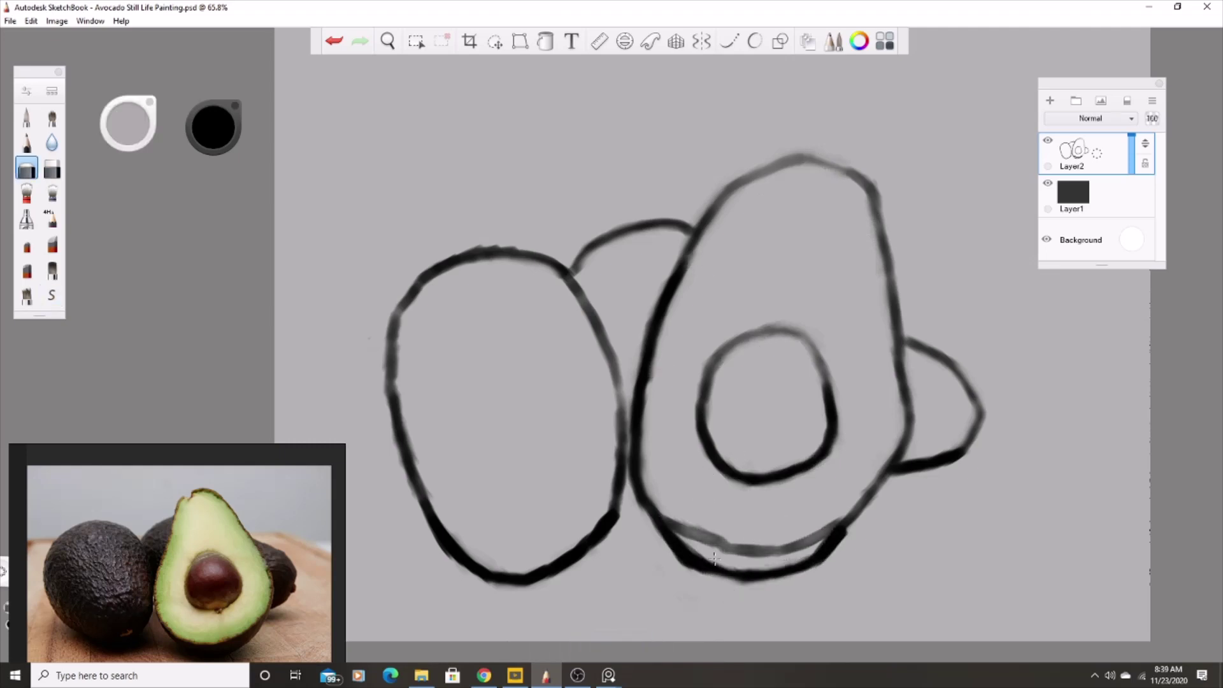
key(e)
drag(691, 567, 822, 570)
key(e)
key(e)
drag(666, 519, 764, 550)
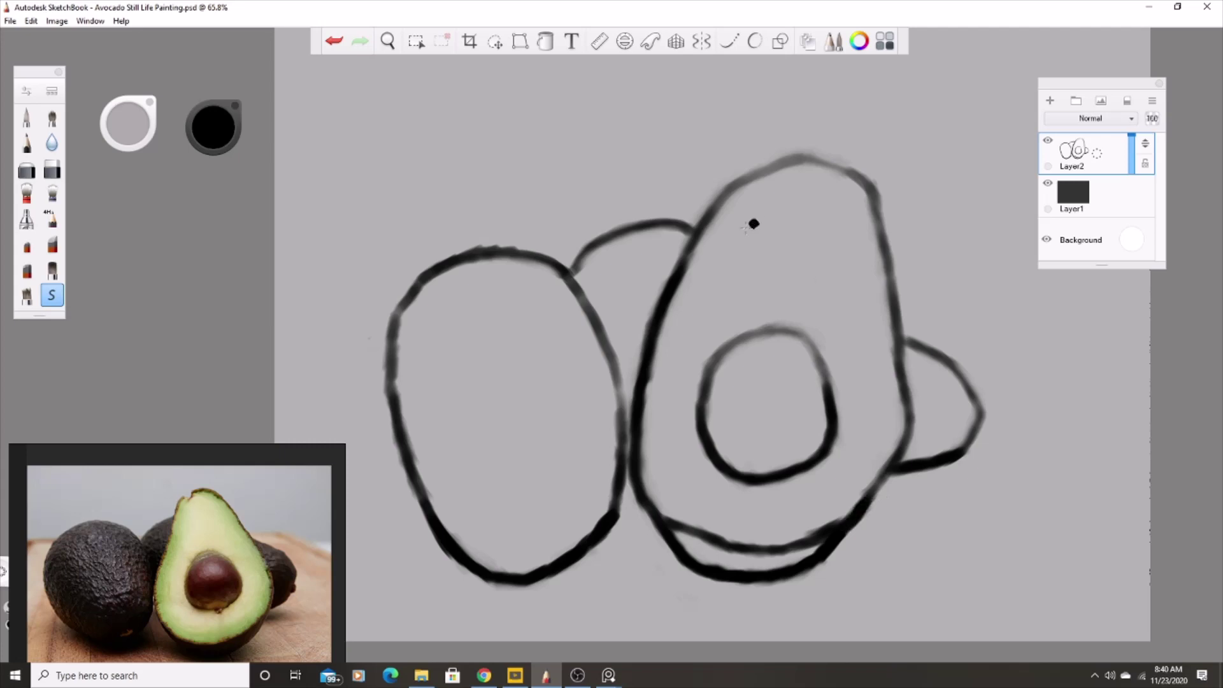
key(e)
mouse_move(529, 258)
mouse_down()
mouse_move(421, 280)
mouse_move(390, 357)
mouse_up()
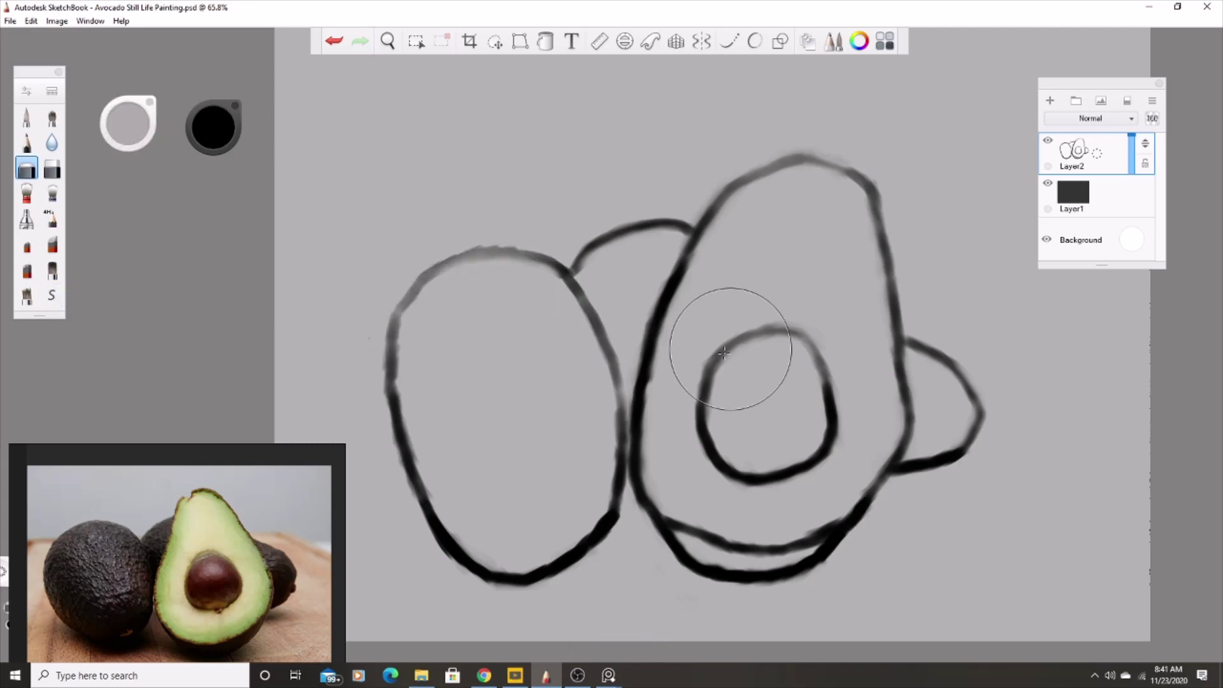
key(e)
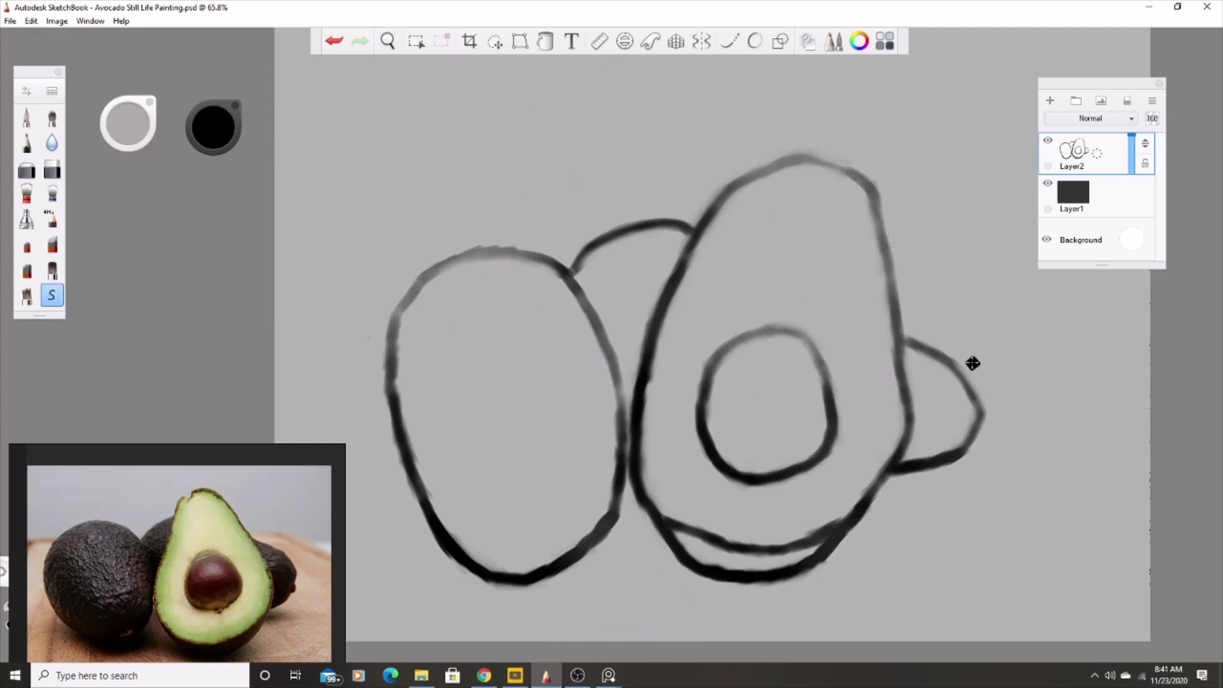
Step: Draw table-edge lines right and left of the avocados, then soften the right line
drag(905, 310, 1147, 307)
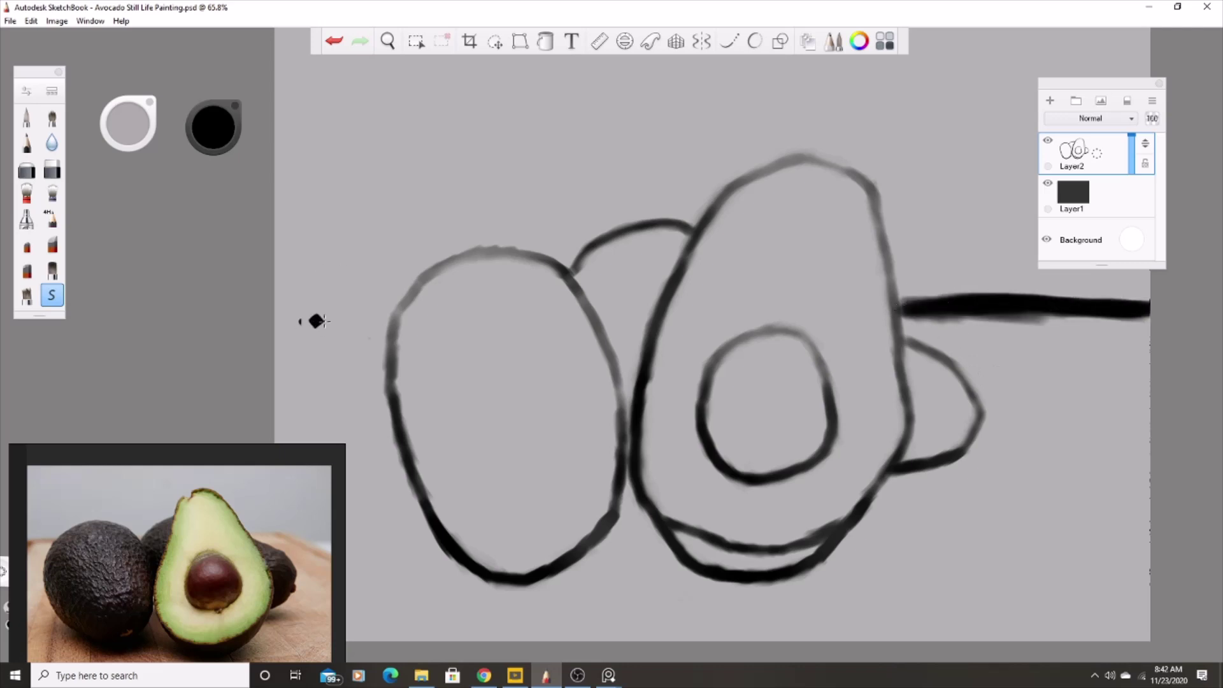
mouse_move(281, 321)
mouse_down()
mouse_move(386, 320)
mouse_move(280, 369)
mouse_up()
key(e)
mouse_move(1121, 311)
mouse_down()
mouse_move(1030, 323)
mouse_move(1147, 318)
mouse_up()
mouse_move(1044, 319)
mouse_down()
mouse_move(917, 319)
mouse_move(1146, 315)
mouse_move(905, 316)
mouse_move(1147, 315)
mouse_move(905, 299)
mouse_move(1147, 299)
mouse_move(1053, 297)
mouse_move(962, 314)
mouse_move(1039, 306)
mouse_up()
Step: Add a new layer above Layer1 and fill the cut avocado's flesh with light grey
key(e)
key(e)
click(1096, 198)
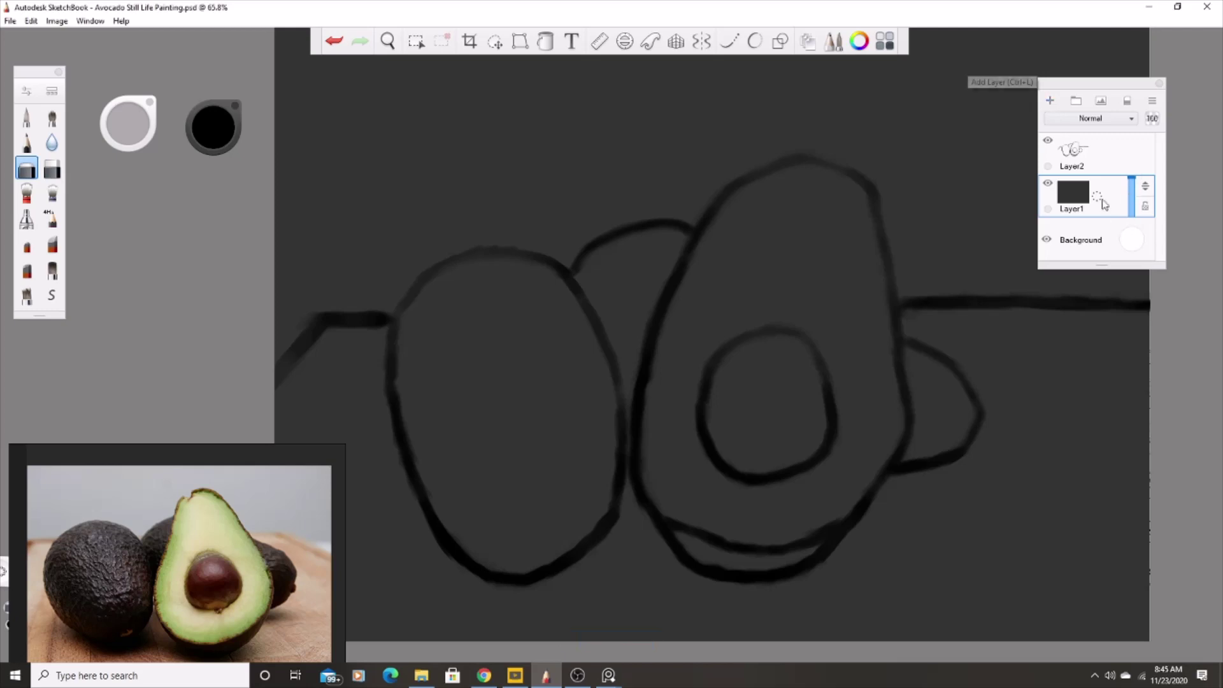
key(ctrl+l)
key(e)
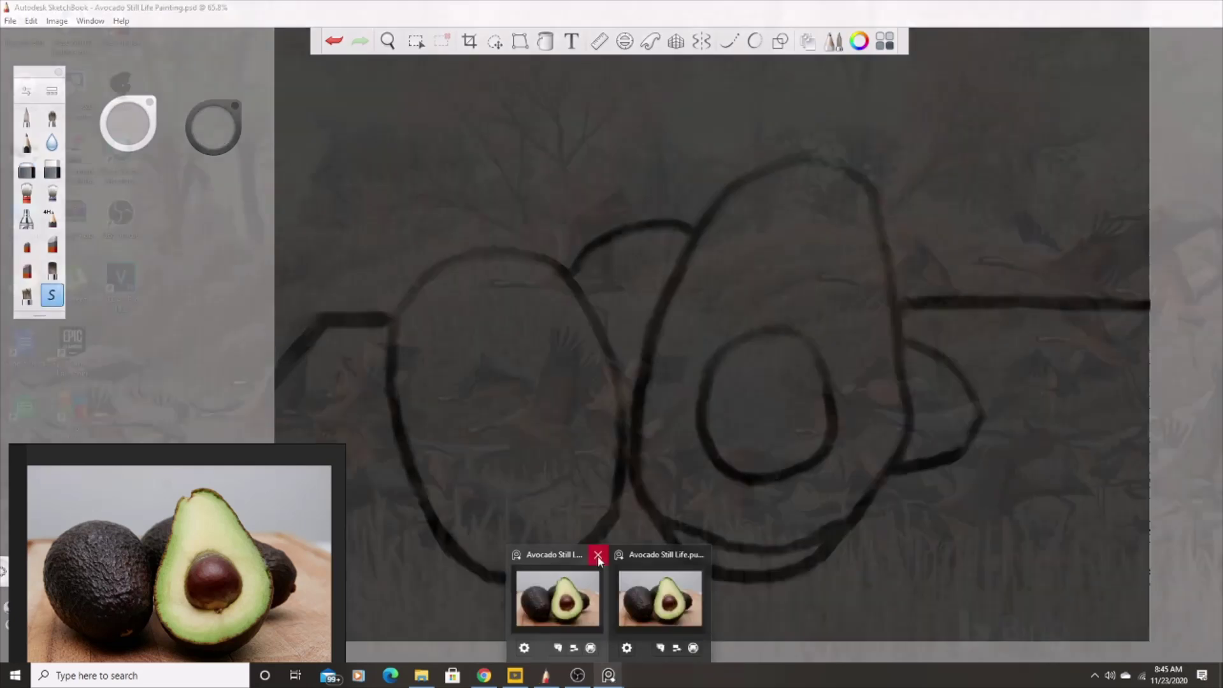
click(598, 556)
drag(739, 267, 703, 334)
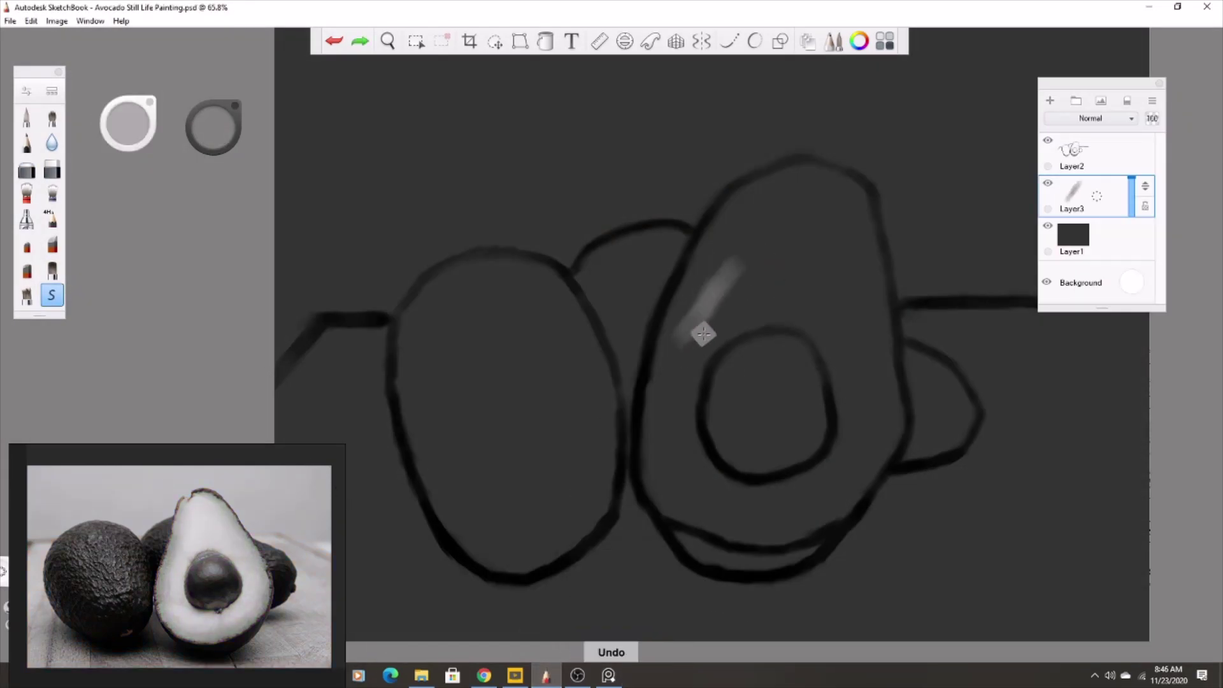
mouse_move(732, 267)
mouse_down()
mouse_move(700, 358)
mouse_move(831, 351)
mouse_move(746, 230)
mouse_move(709, 320)
mouse_move(713, 296)
mouse_up()
Step: Fill the left avocado with black and dark grey, and paint shadows beneath both avocados
alt+click(767, 414)
drag(677, 528, 729, 561)
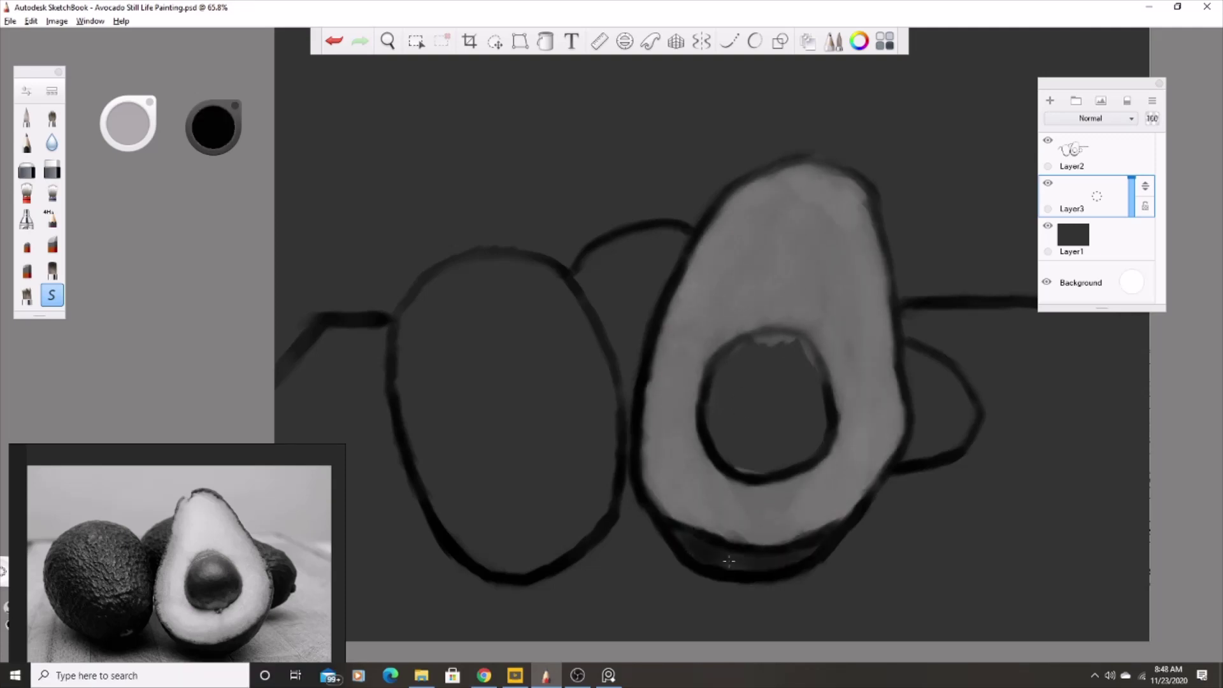
drag(675, 530, 724, 494)
mouse_move(465, 484)
mouse_down()
mouse_move(510, 382)
mouse_move(470, 404)
mouse_move(520, 514)
mouse_move(449, 488)
mouse_move(447, 507)
mouse_up()
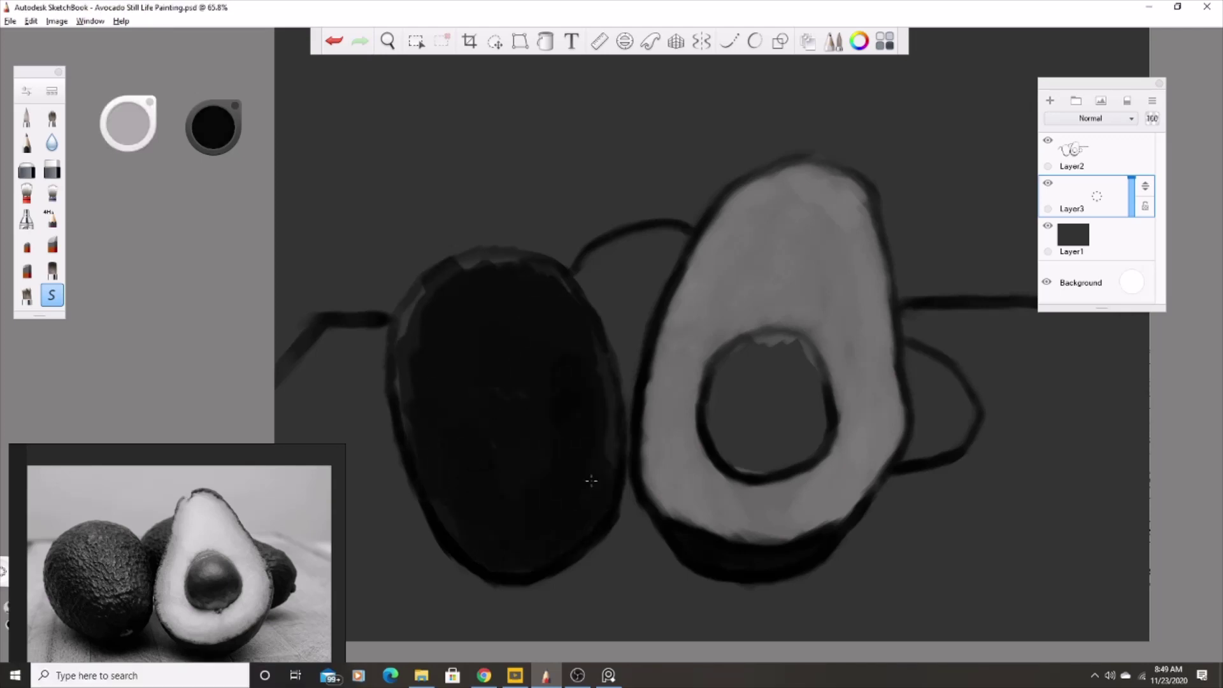
alt+click(483, 281)
drag(484, 281, 446, 288)
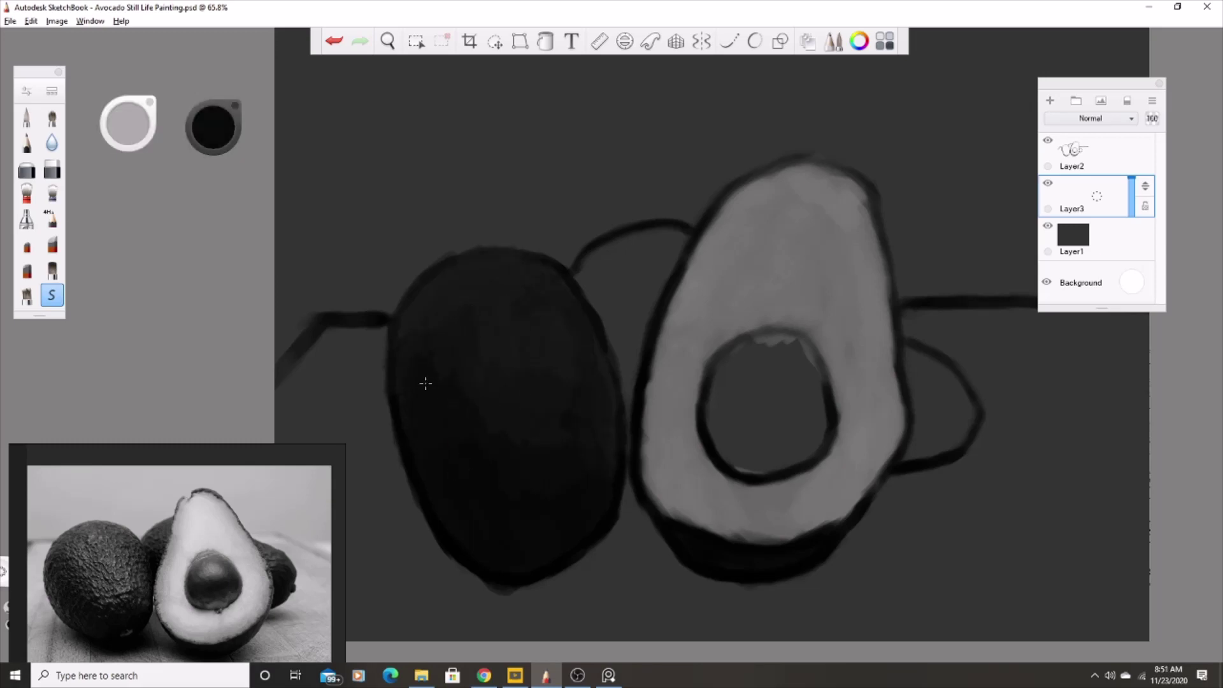
alt+click(525, 522)
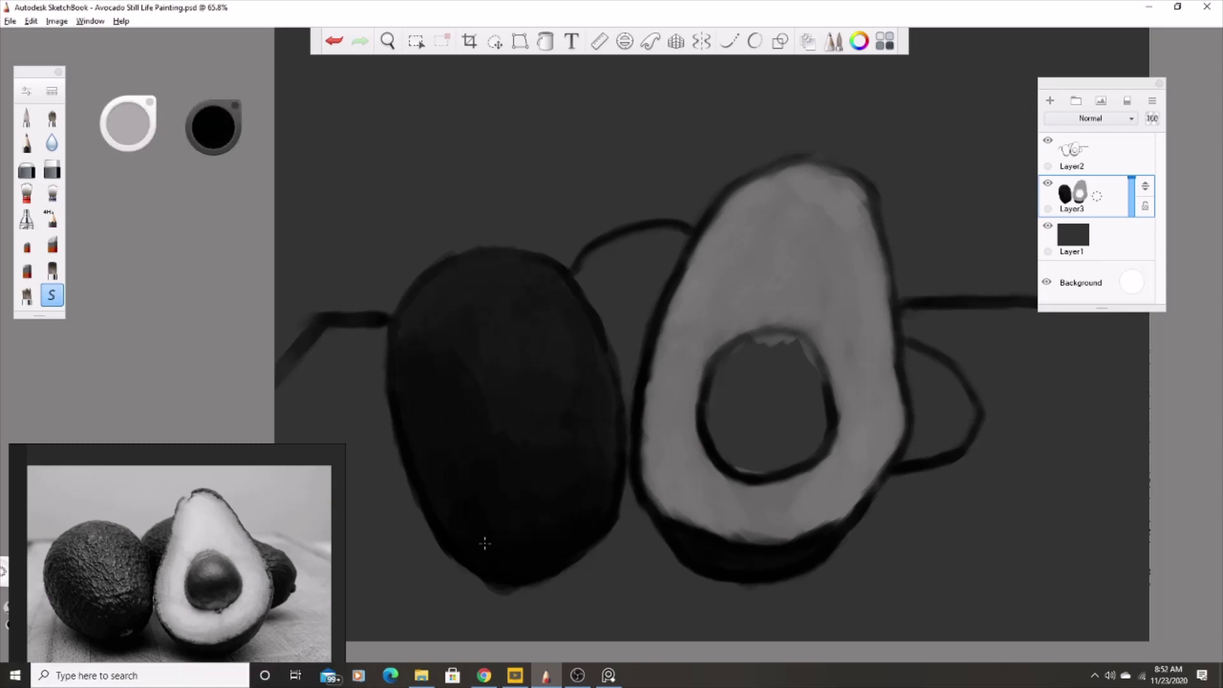
mouse_move(485, 544)
mouse_down()
mouse_move(548, 596)
mouse_move(602, 548)
mouse_up()
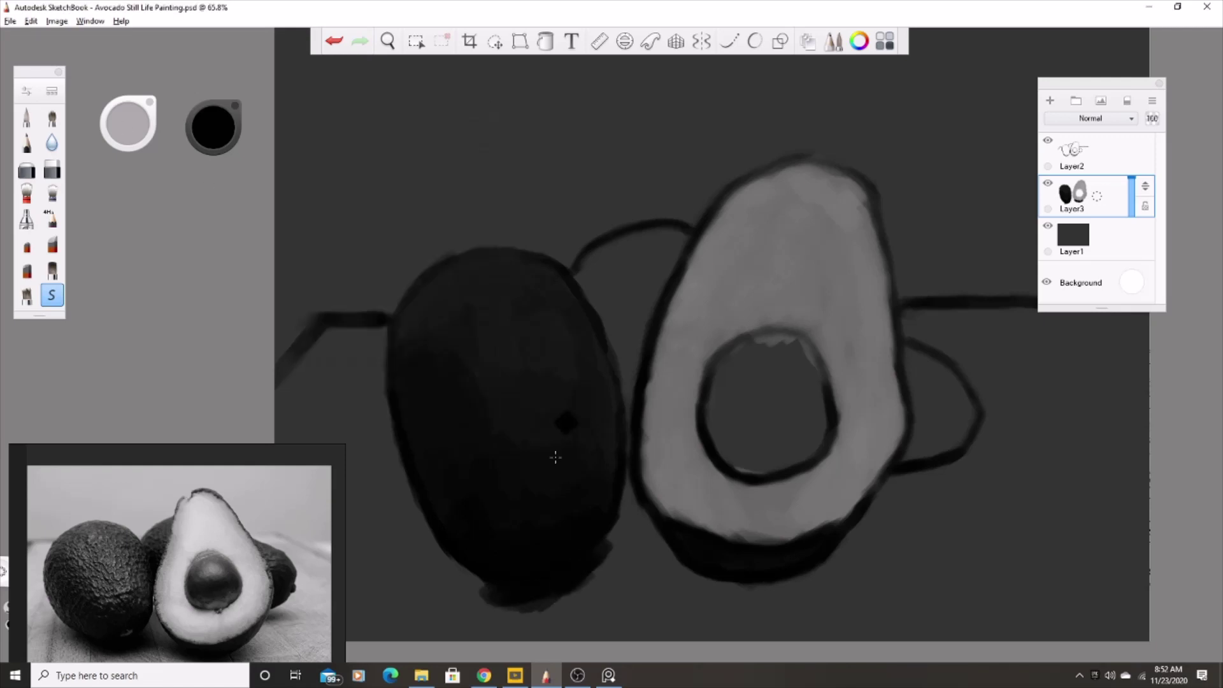
mouse_move(474, 586)
mouse_down()
mouse_move(624, 561)
mouse_move(751, 573)
mouse_move(879, 548)
mouse_move(641, 586)
mouse_move(478, 579)
mouse_move(914, 497)
mouse_move(938, 476)
mouse_move(733, 391)
mouse_move(703, 416)
mouse_up()
Step: Shade the pit with sampled greys, adding lighter highlights on its upper part
alt+click(788, 429)
mouse_move(789, 429)
mouse_down()
mouse_move(765, 392)
mouse_move(792, 372)
mouse_up()
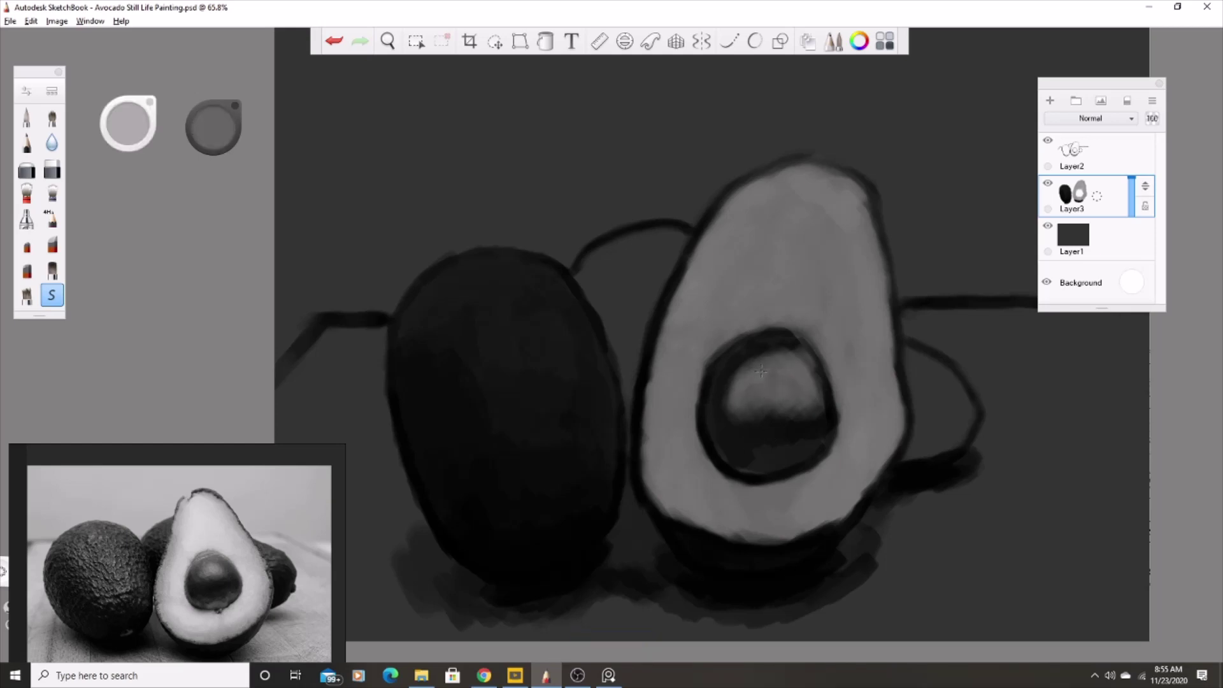
alt+click(713, 424)
alt+click(818, 388)
mouse_move(818, 388)
mouse_down()
mouse_move(765, 452)
mouse_move(741, 452)
mouse_up()
drag(748, 405, 784, 376)
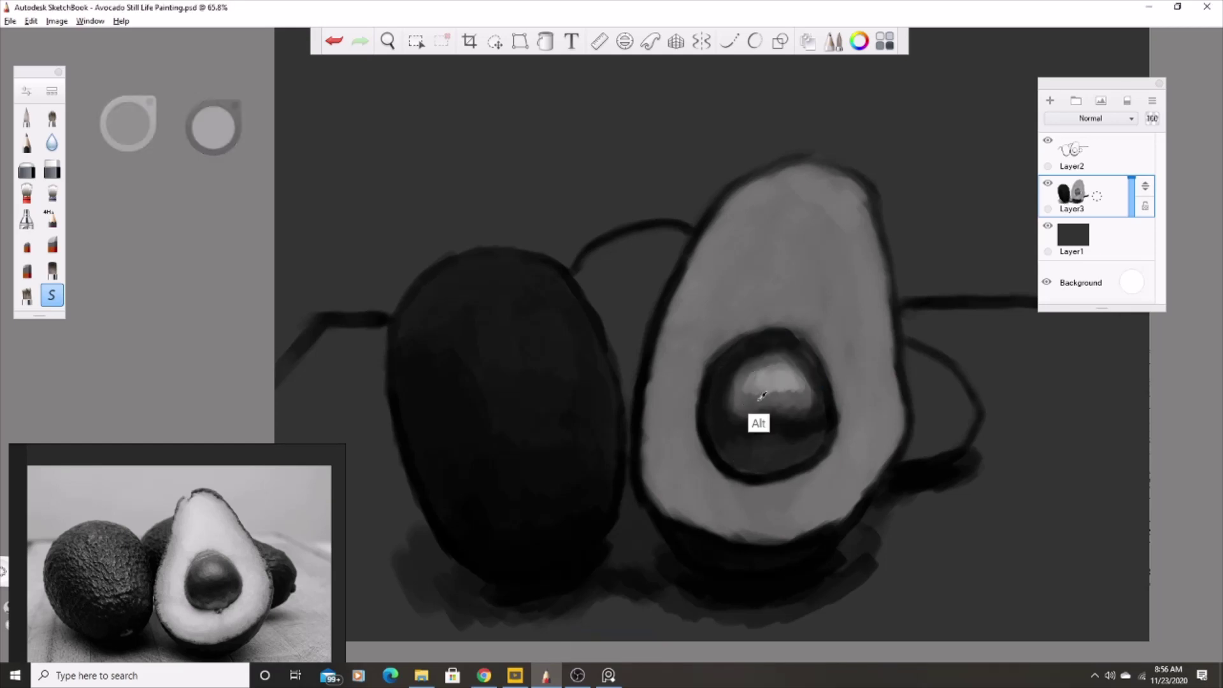
key(ctrl+b)
key(ctrl+b)
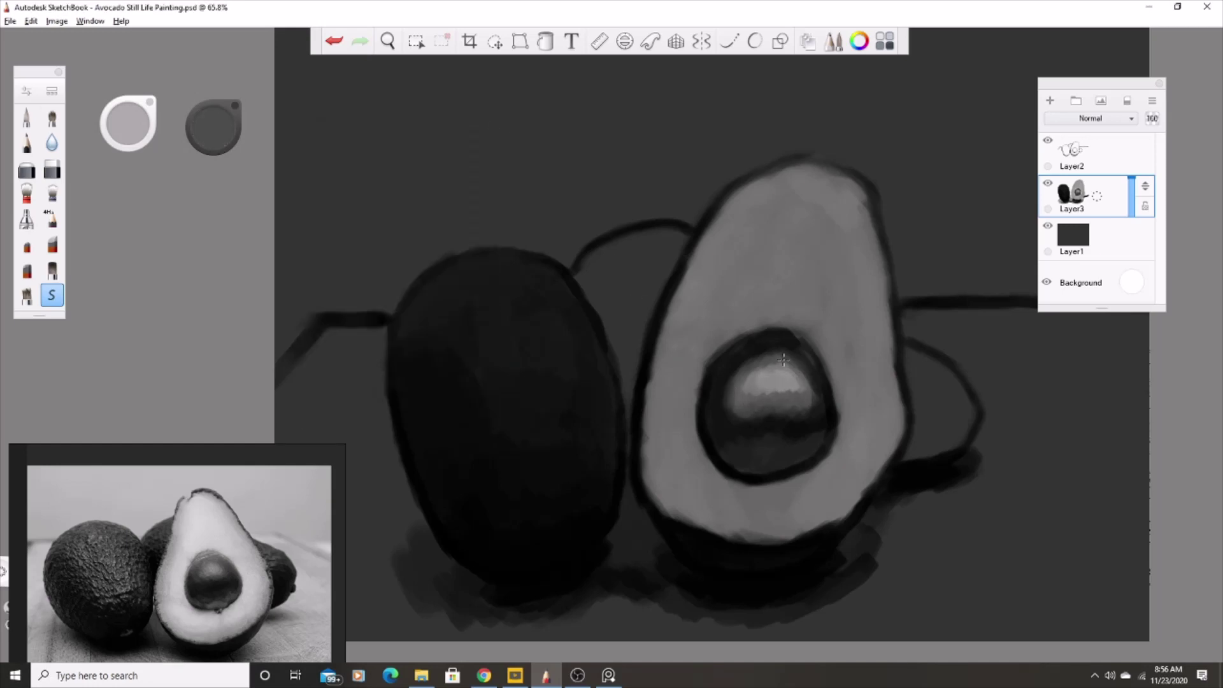
drag(783, 360, 784, 364)
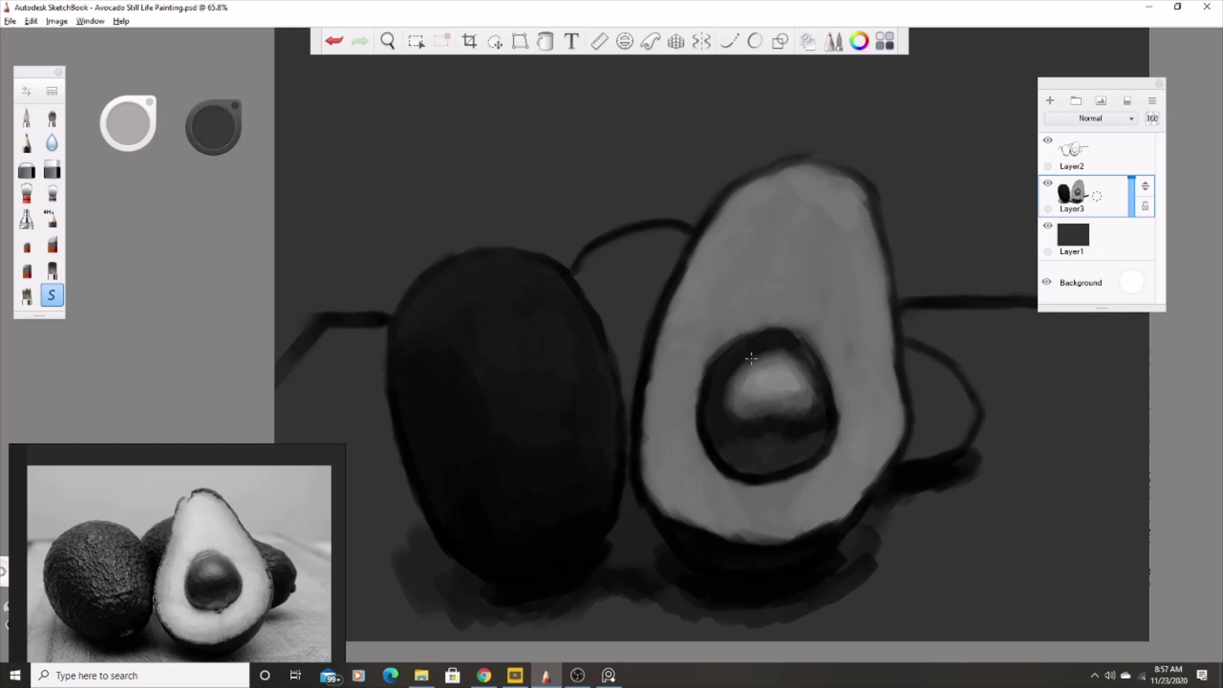
Step: Paint the middle back avocado and the back-right avocado black
alt+click(543, 500)
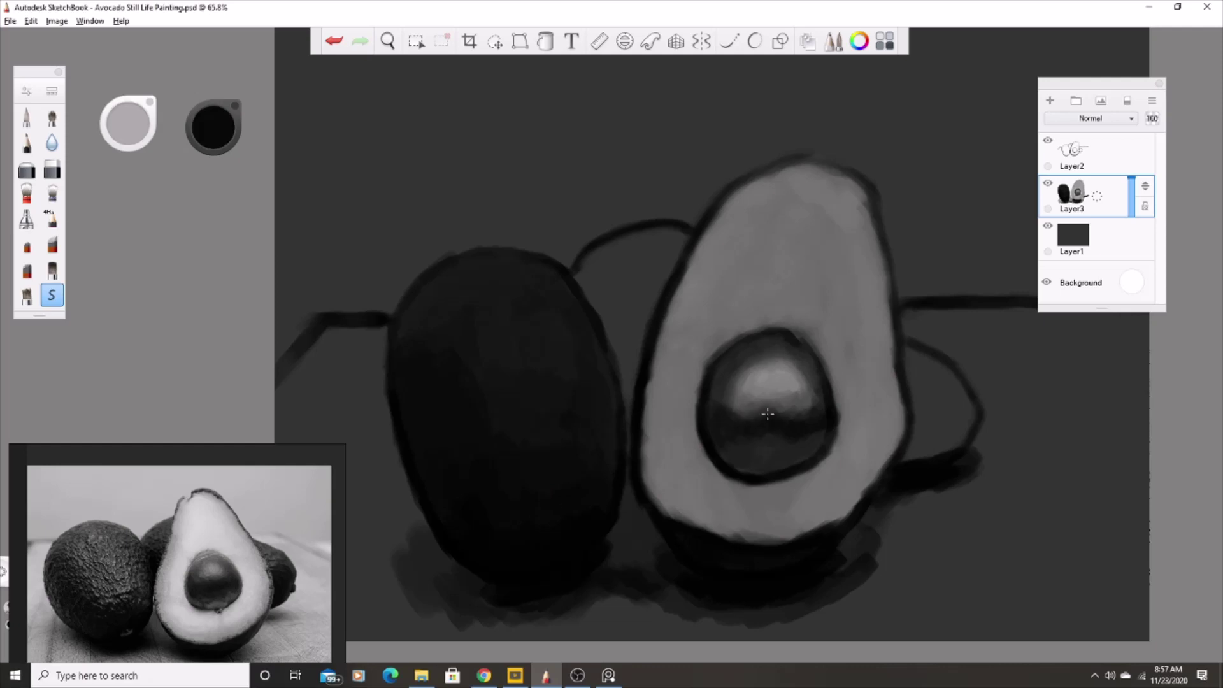
mouse_move(595, 265)
mouse_down()
mouse_move(610, 260)
mouse_move(597, 303)
mouse_up()
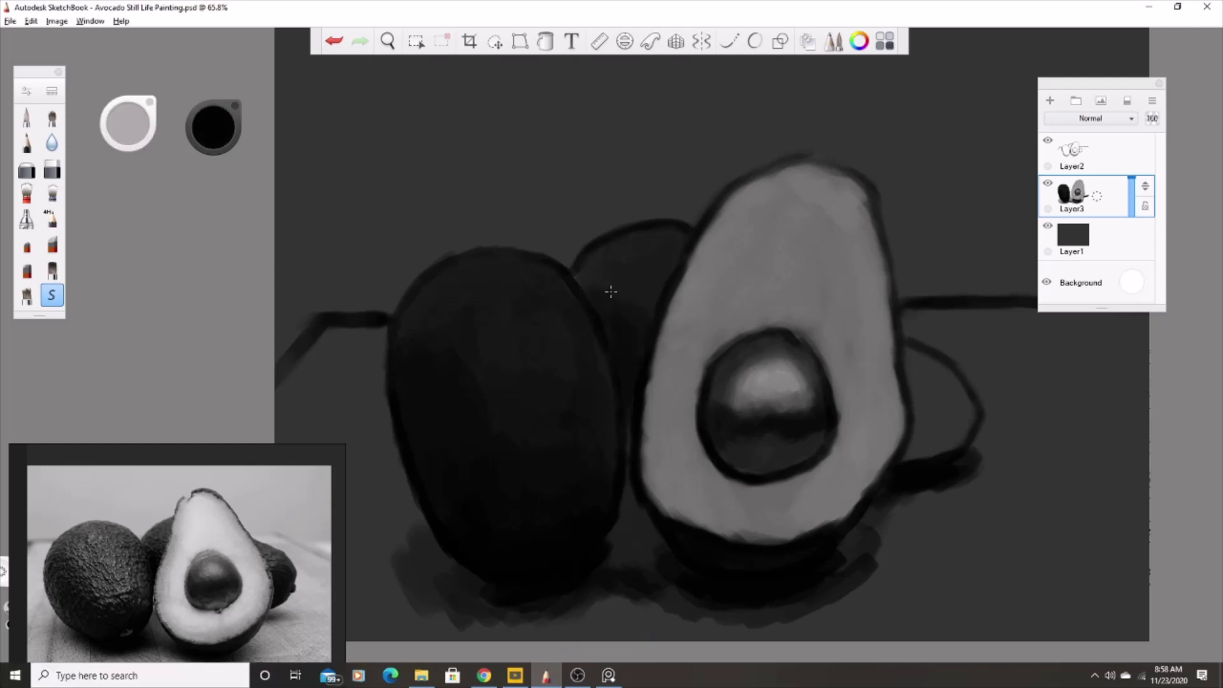
mouse_move(918, 445)
mouse_down()
mouse_move(937, 382)
mouse_move(926, 426)
mouse_move(938, 429)
mouse_up()
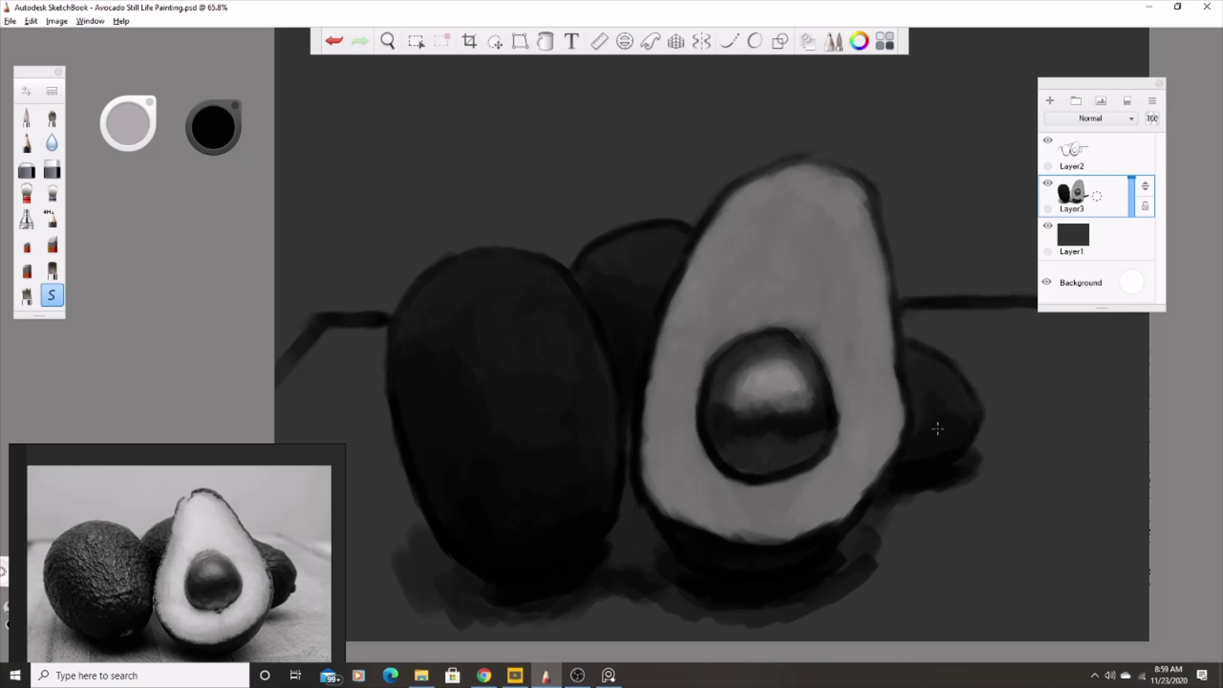
Step: Add grey highlight strokes and dabs across the left avocado toward its top
drag(509, 354, 542, 419)
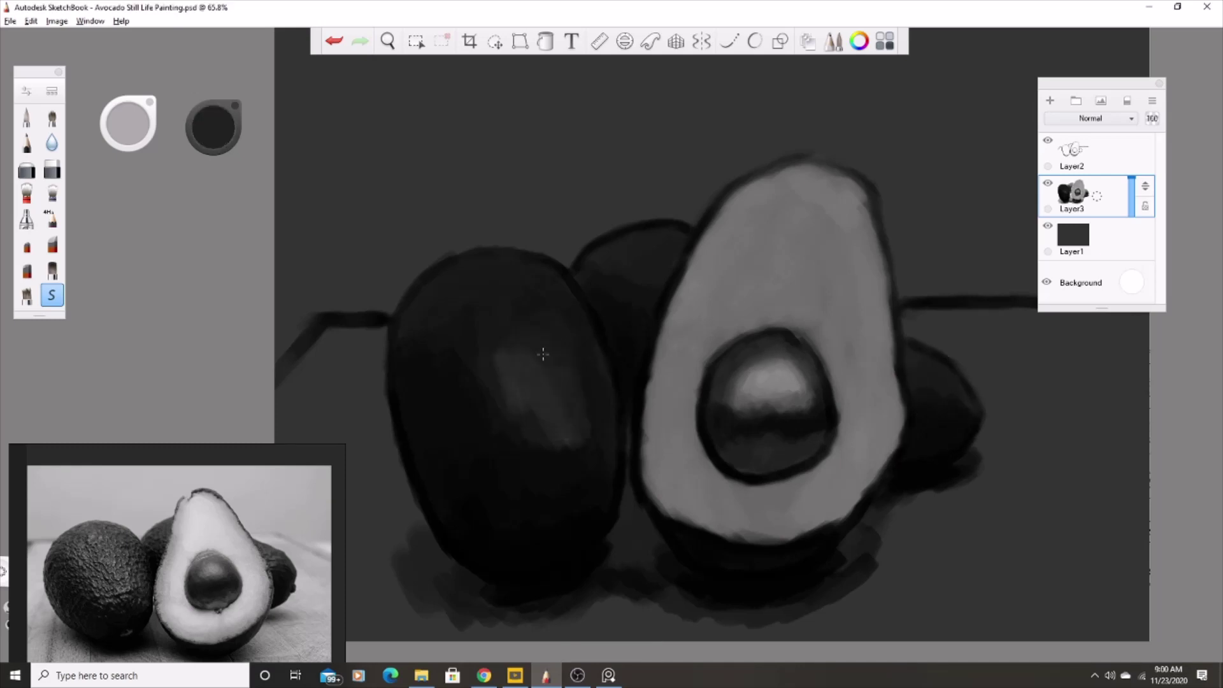
mouse_move(543, 354)
mouse_down()
mouse_move(487, 334)
mouse_move(513, 384)
mouse_move(554, 331)
mouse_move(490, 309)
mouse_up()
click(513, 372)
click(544, 344)
click(541, 392)
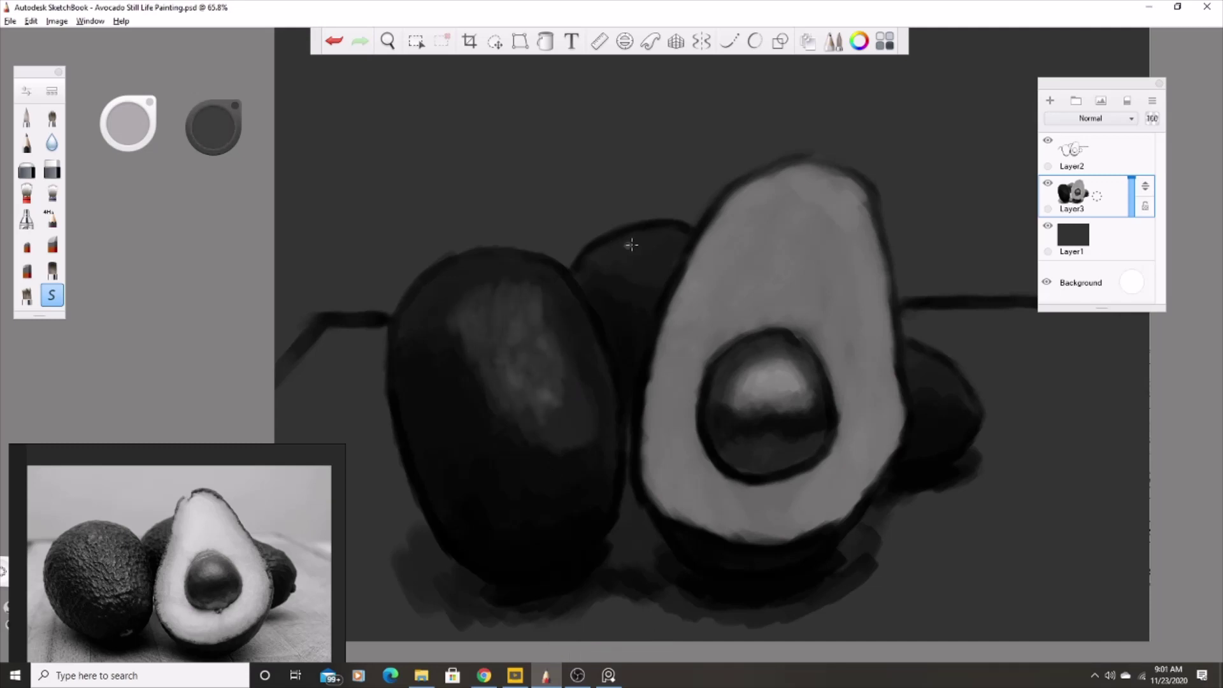
Step: Brighten the cut avocado's flesh around the pit and edges with light grey
right_click(951, 367)
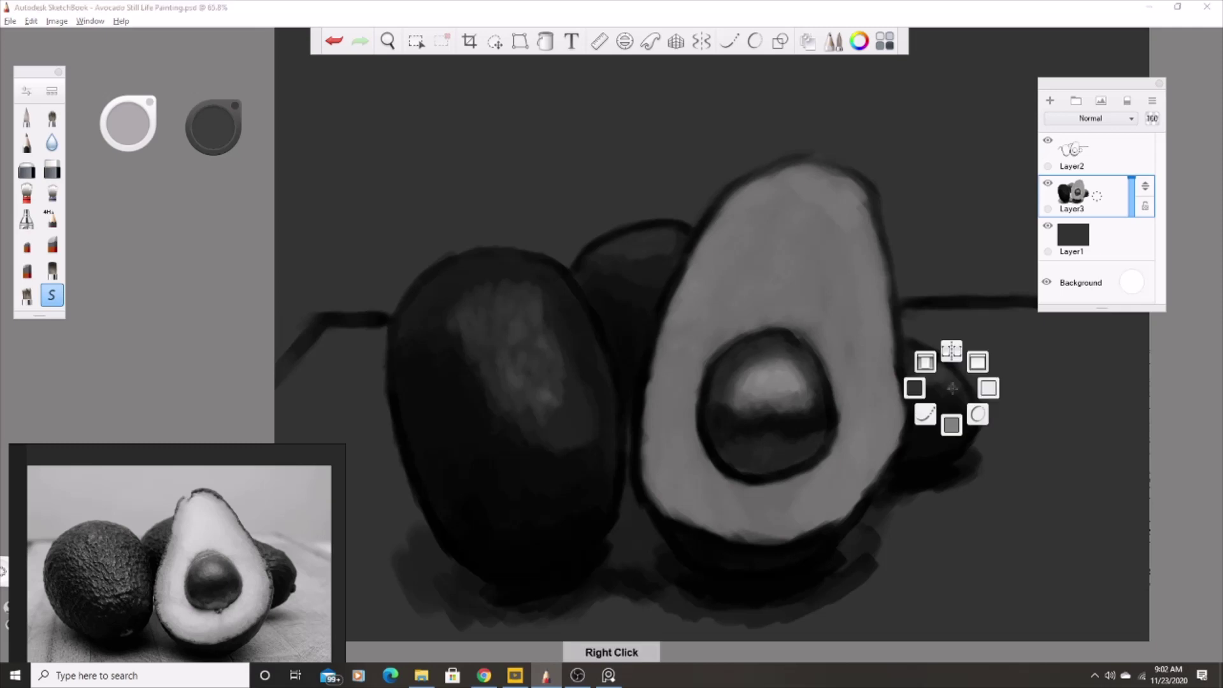
click(710, 259)
mouse_move(765, 276)
mouse_down()
mouse_move(746, 267)
mouse_move(723, 300)
mouse_move(780, 228)
mouse_up()
mouse_move(822, 315)
mouse_down()
mouse_move(755, 223)
mouse_move(829, 316)
mouse_move(857, 306)
mouse_move(858, 391)
mouse_move(664, 333)
mouse_move(732, 503)
mouse_move(833, 473)
mouse_up()
drag(822, 497, 876, 349)
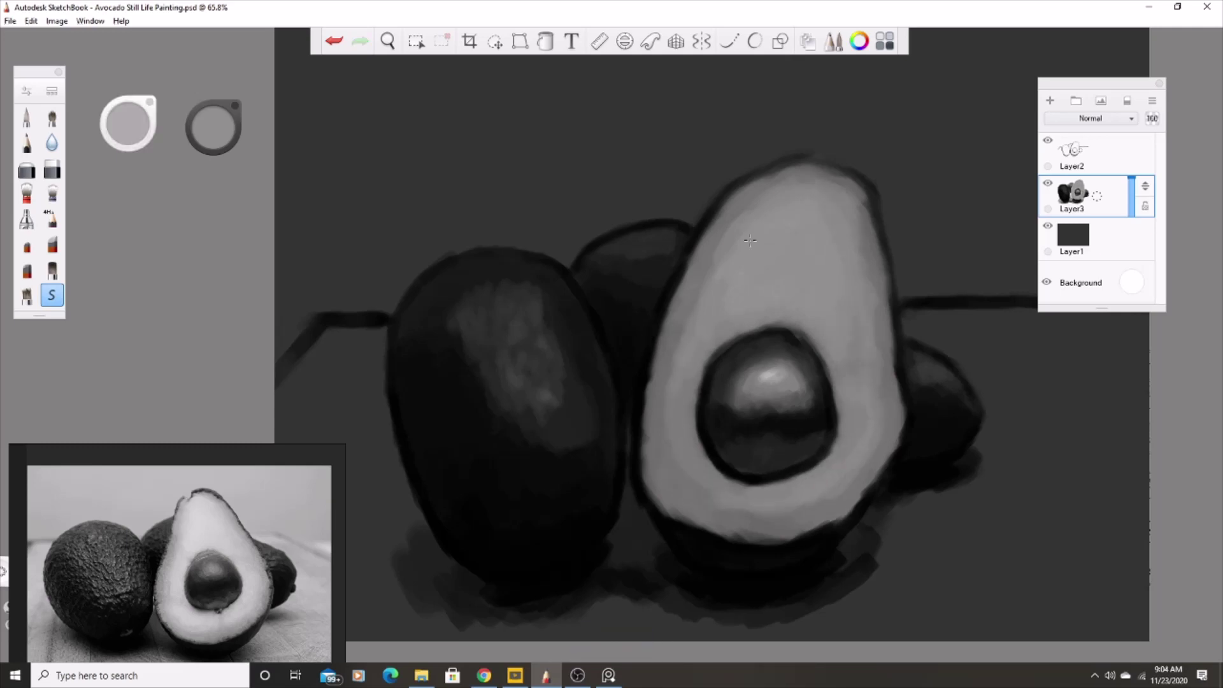
drag(707, 503, 677, 402)
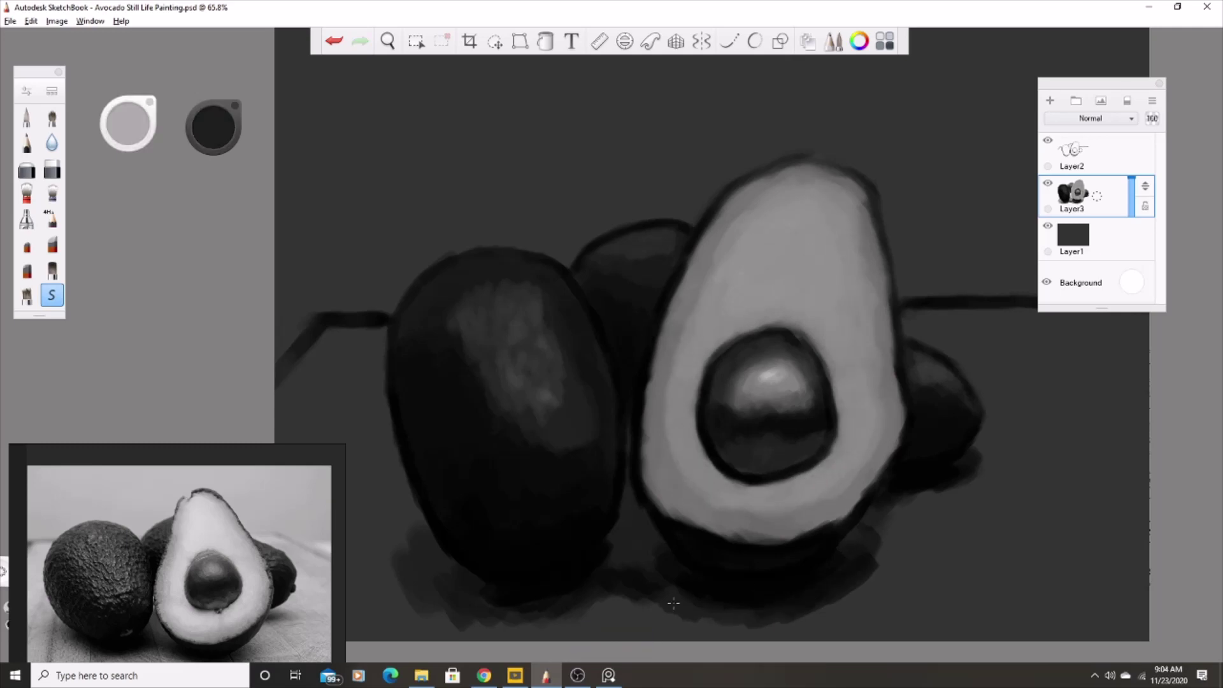
Step: Paint dark sampled-grey shadows along the bottom and under the right avocado, then zoom out
alt+click(688, 586)
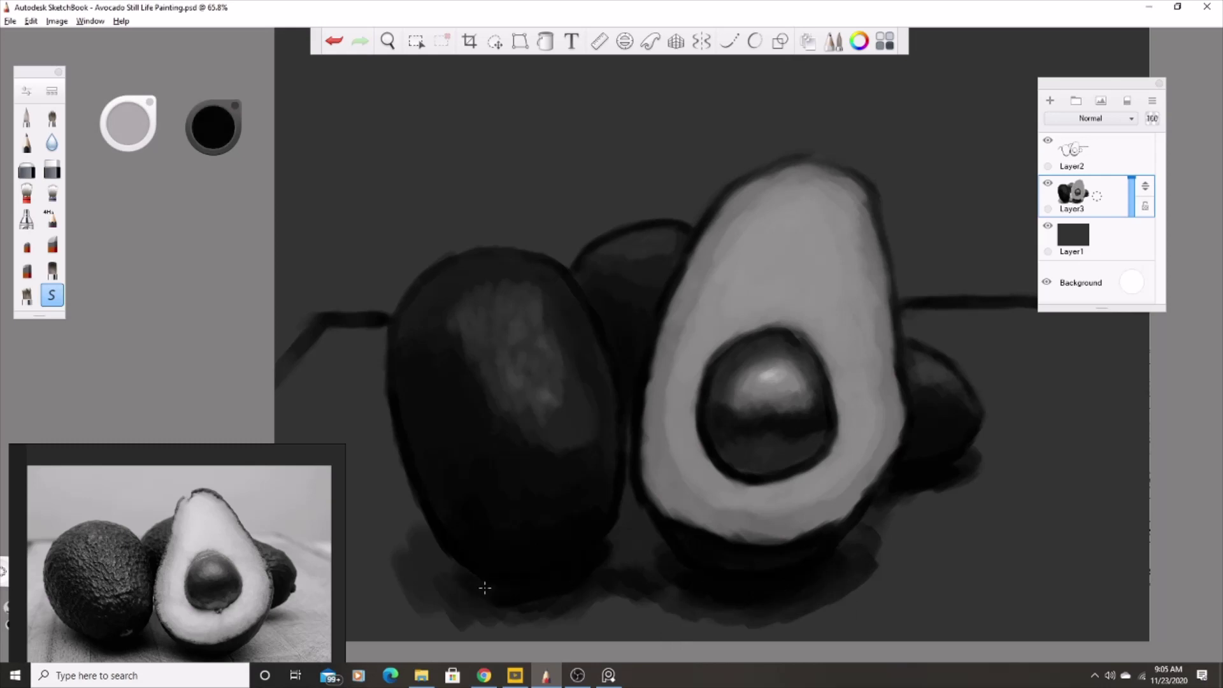
alt+click(627, 553)
drag(474, 629, 739, 619)
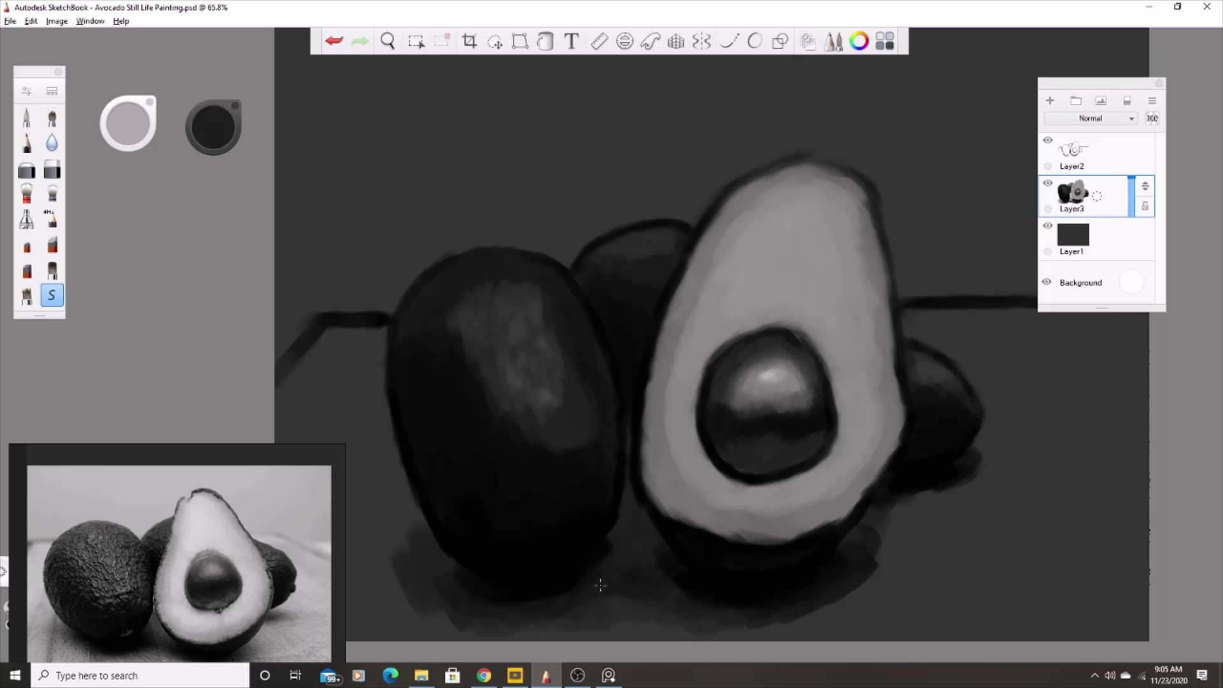
alt+click(765, 610)
drag(912, 495, 895, 503)
alt+click(896, 523)
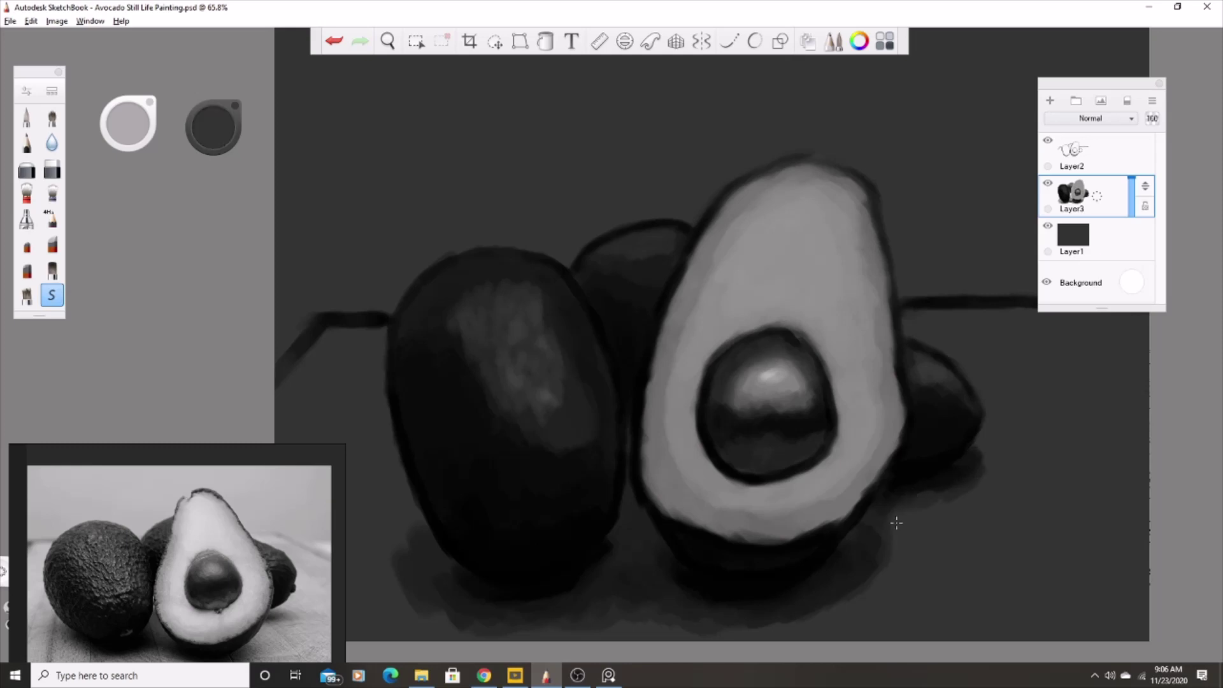
alt+click(866, 565)
alt+click(612, 612)
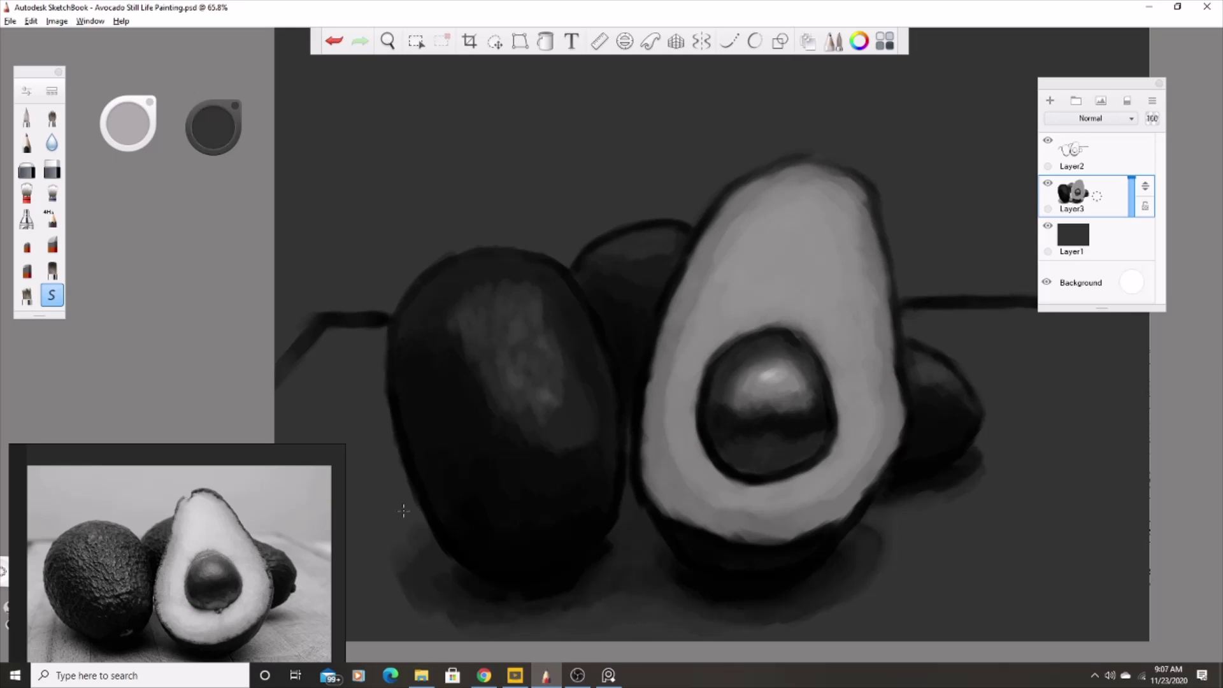
scroll(720, 325, down, 2)
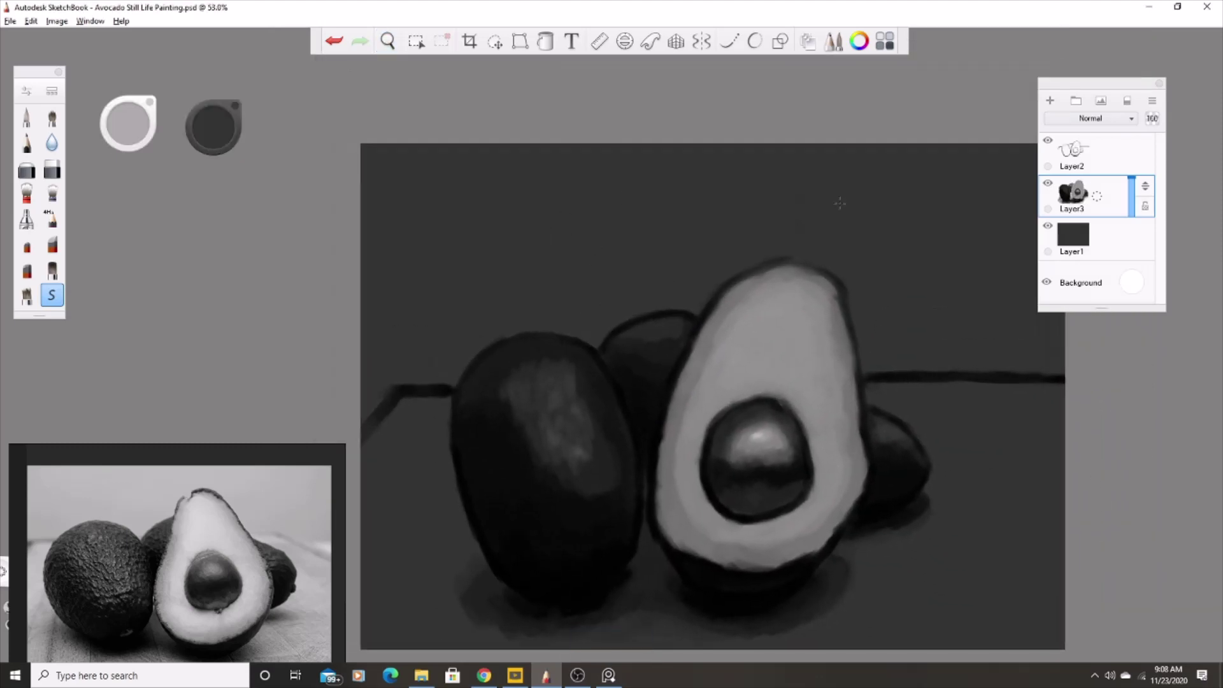
Step: Brush soft lighter grey across the upper-left background above the table line, then resize the brush
alt+click(421, 275)
mouse_move(395, 268)
mouse_down()
mouse_move(494, 161)
mouse_move(864, 255)
mouse_move(1060, 247)
mouse_move(758, 253)
mouse_move(576, 284)
mouse_up()
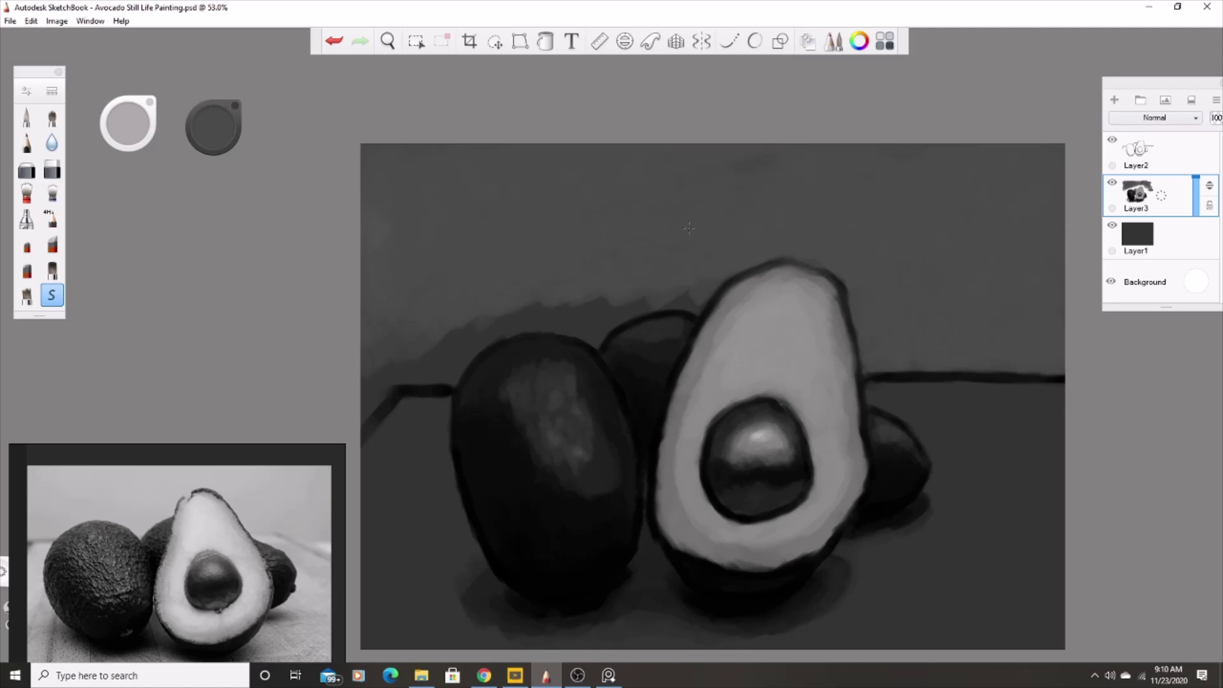
mouse_move(417, 366)
mouse_down()
mouse_move(391, 365)
mouse_move(476, 326)
mouse_move(696, 284)
mouse_up()
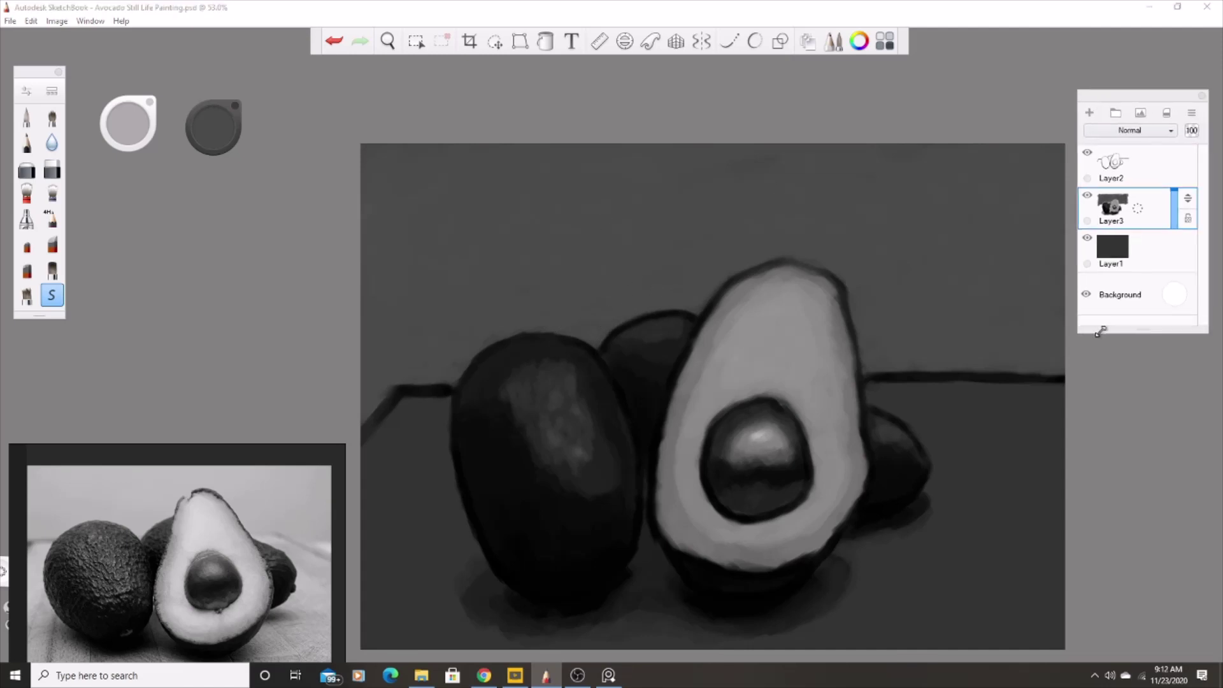
key(bracketleft)
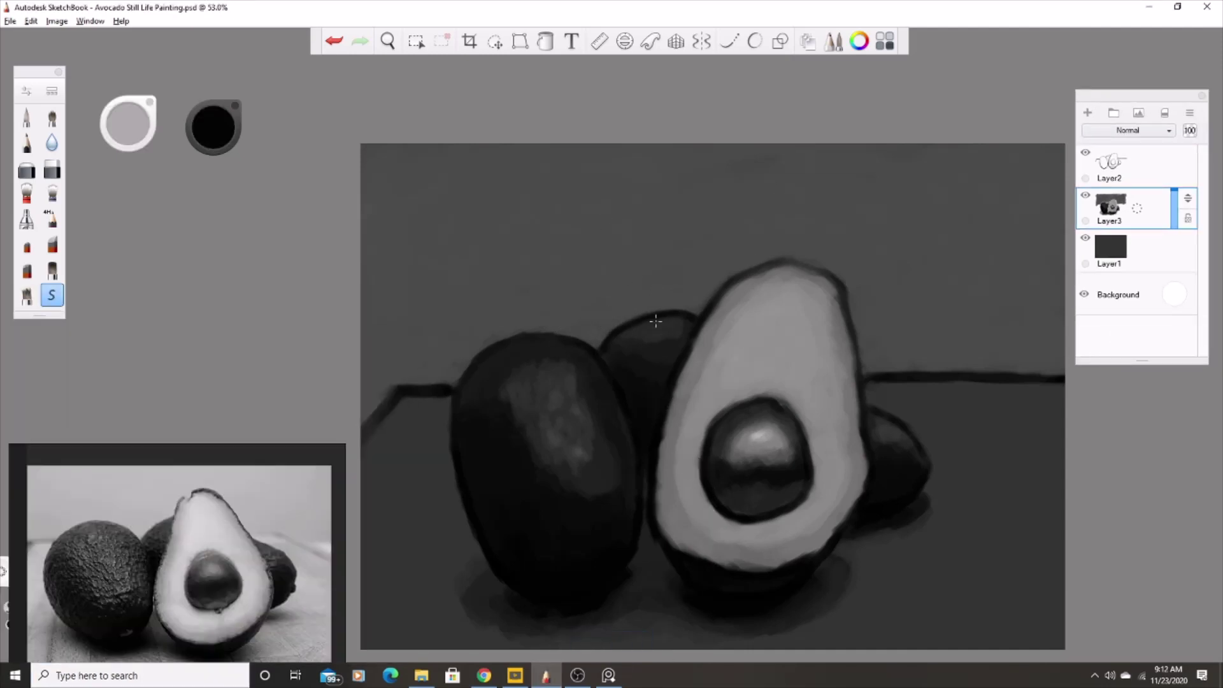
Step: Move the painting layer above the line art and sample dark greys from the avocado and pit edges
alt+click(688, 379)
key(ctrl+z)
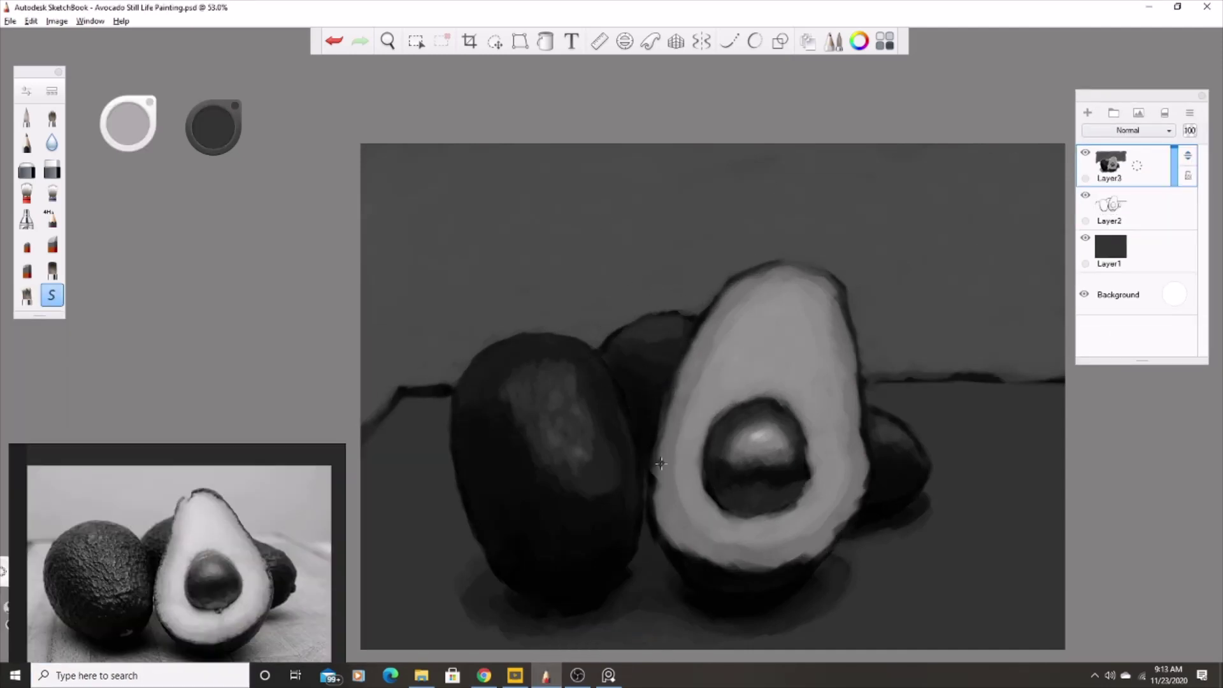
alt+click(652, 458)
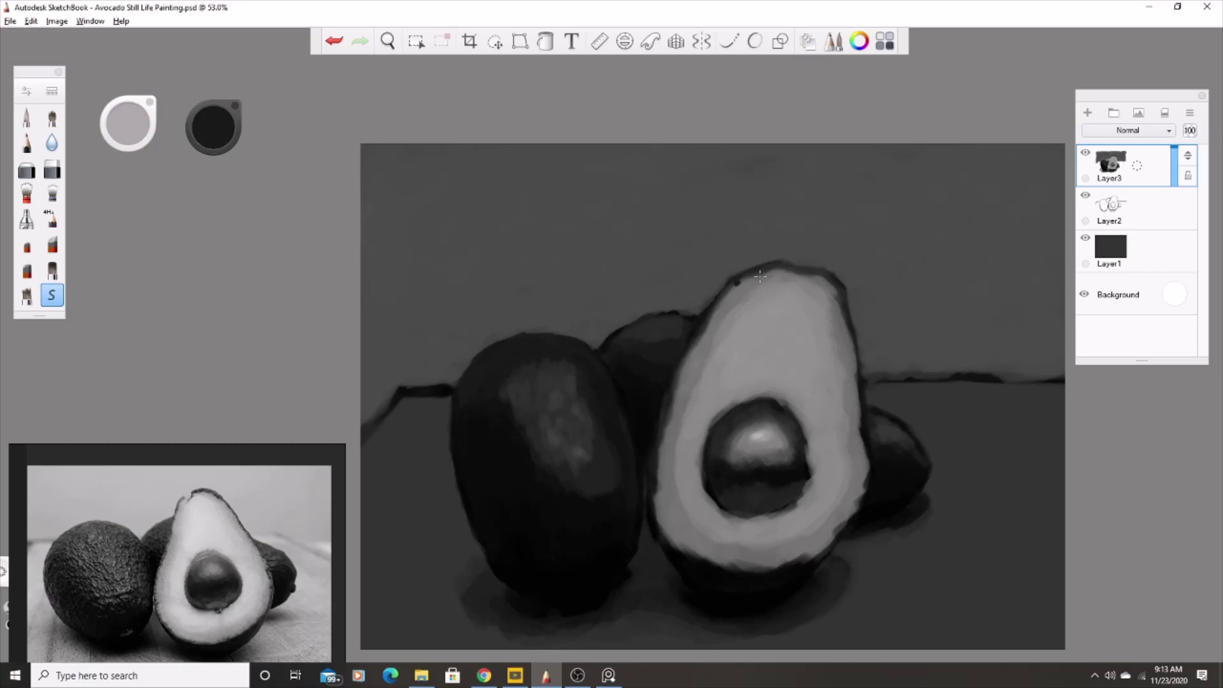
alt+click(862, 467)
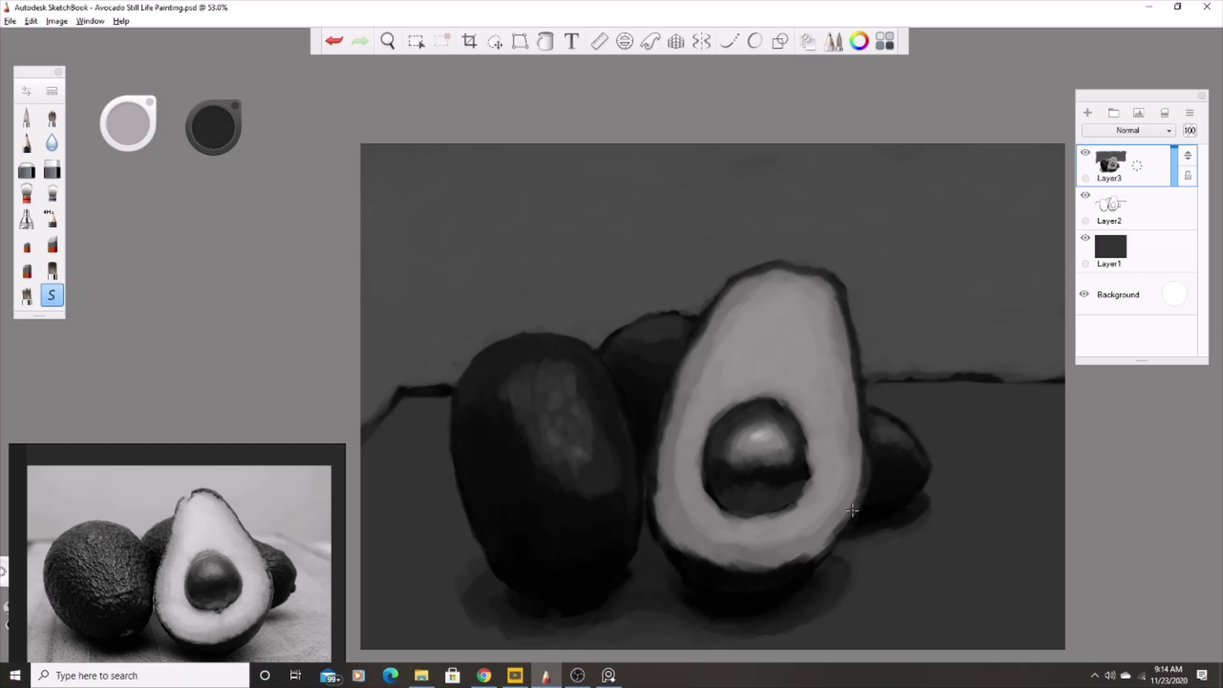
alt+click(711, 486)
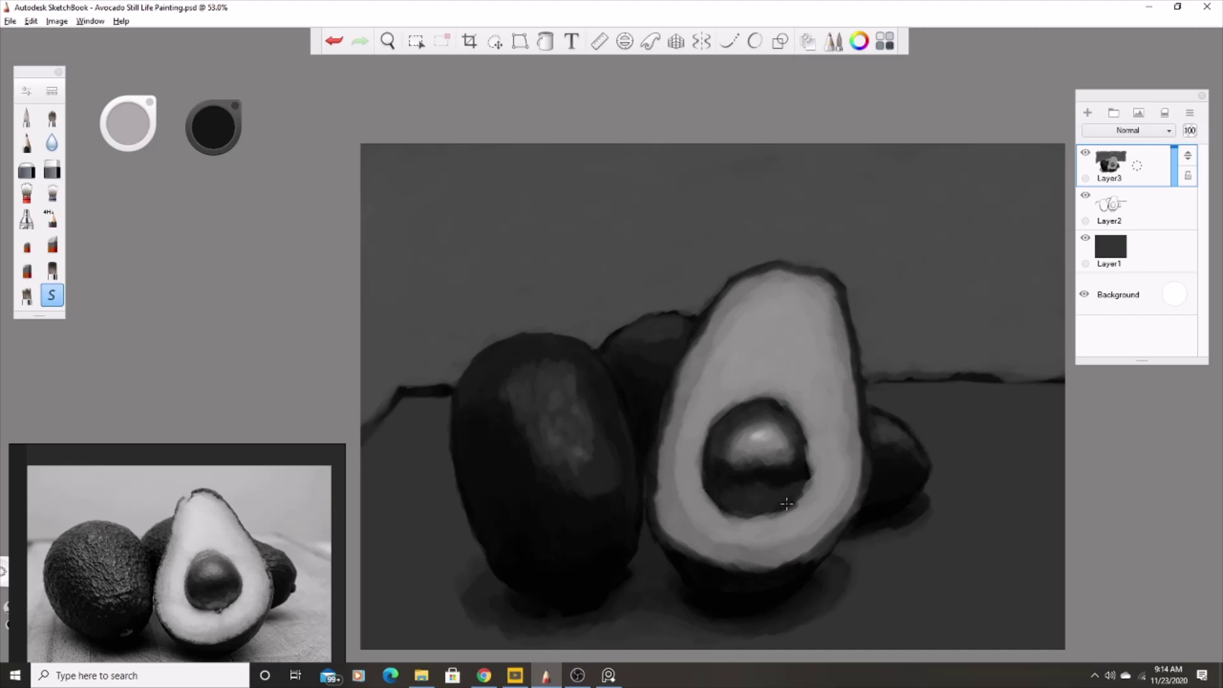
Step: Darken the pit's right edge and touch up the table line on both sides
drag(806, 484, 796, 434)
alt+click(740, 412)
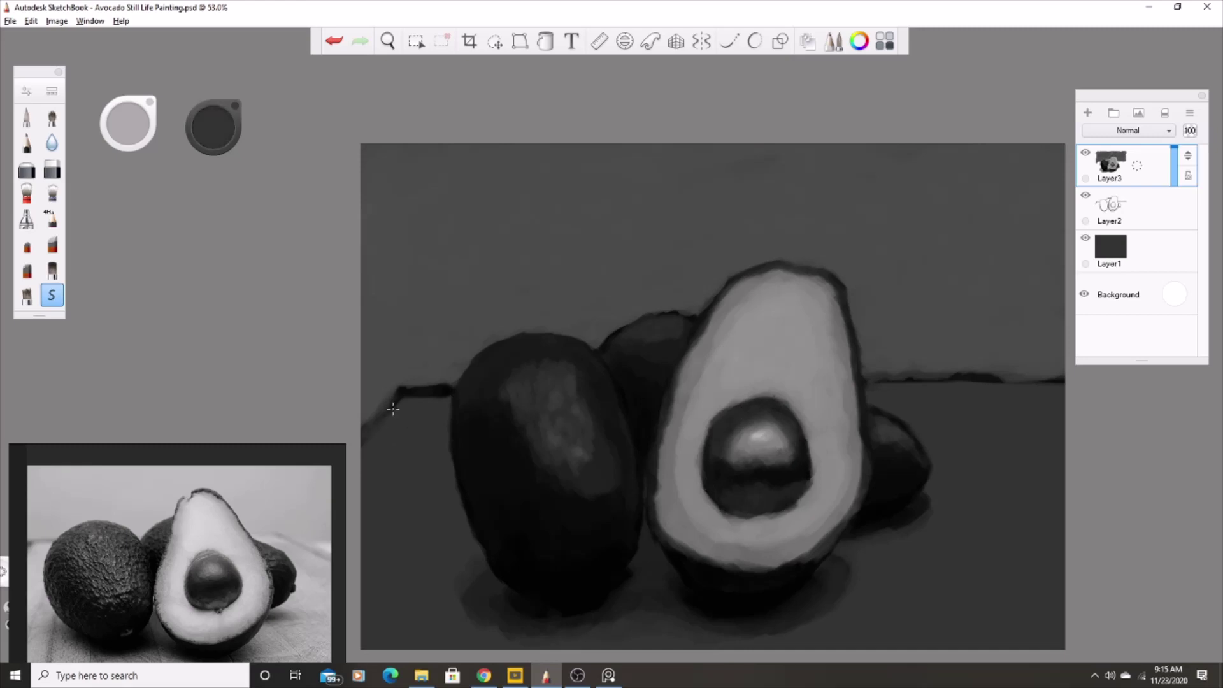
drag(398, 396, 449, 385)
drag(949, 377, 1061, 378)
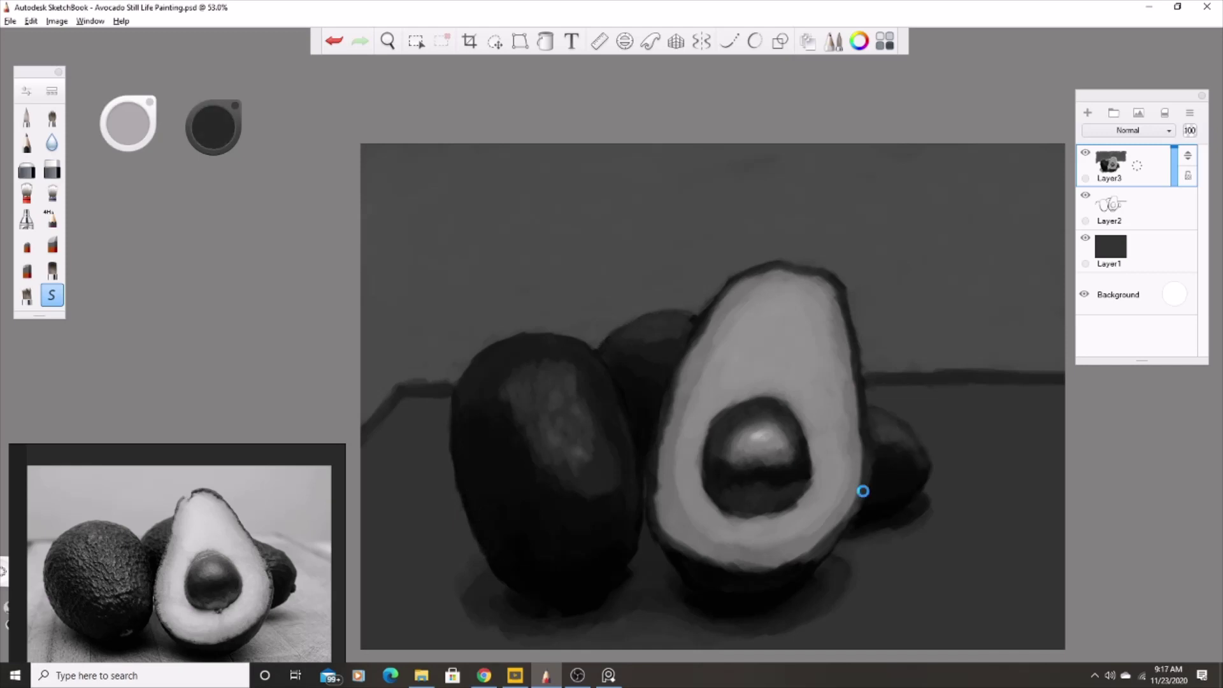
Step: Sample mid grey, flesh light grey, shadow black and the outline's dark grey from the painting
alt+click(799, 301)
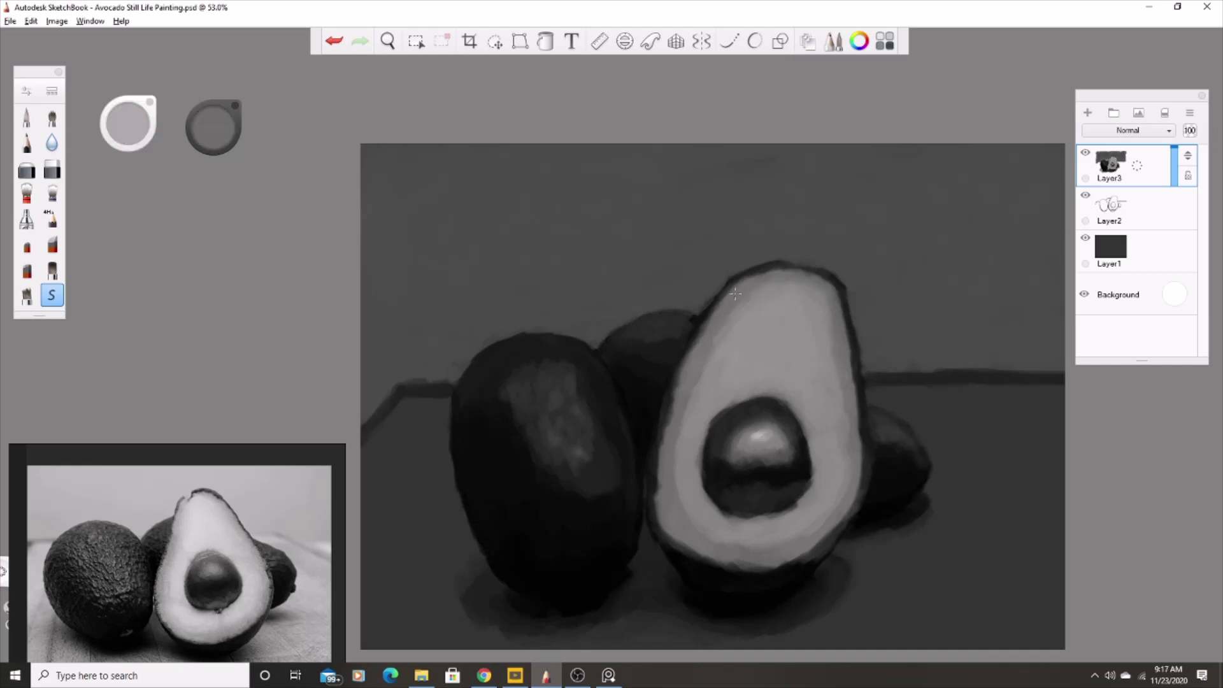
alt+click(761, 524)
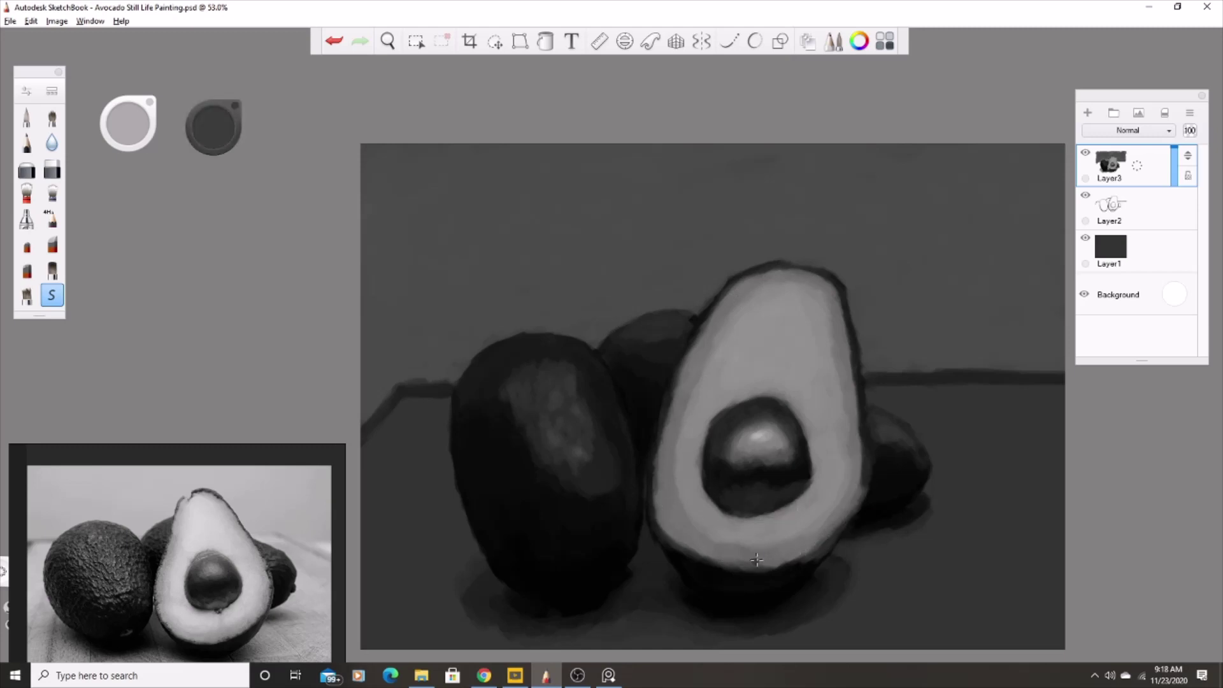
alt+click(689, 572)
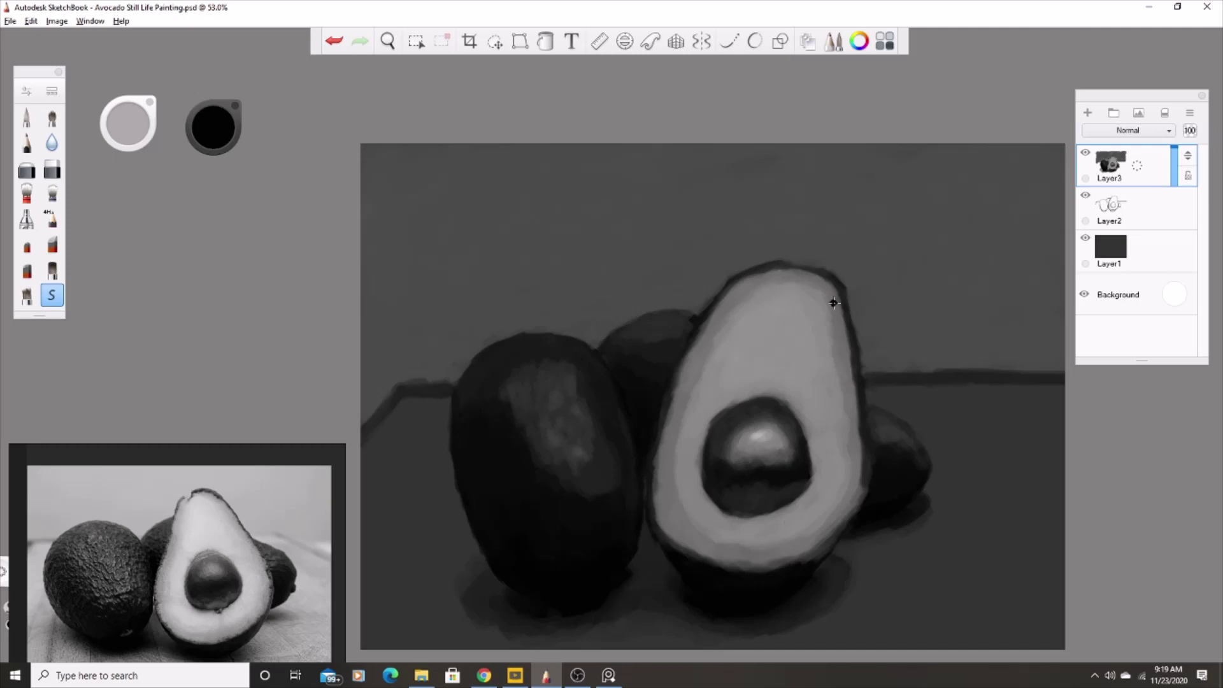
alt+click(701, 427)
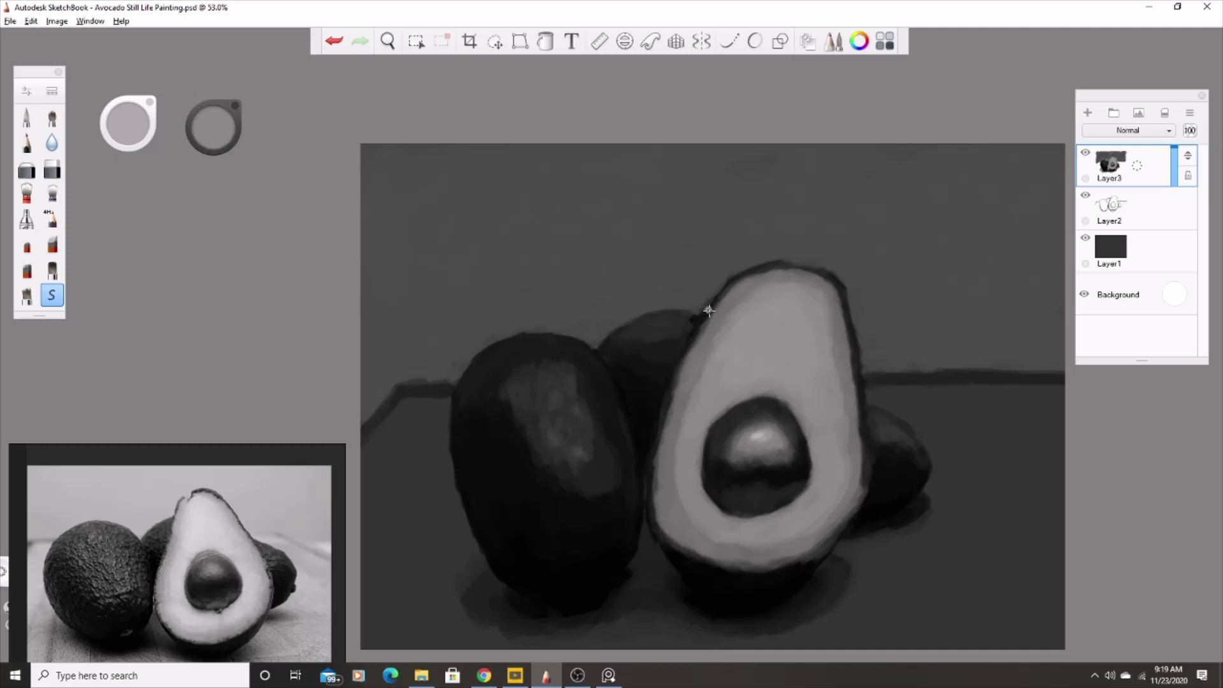
alt+click(749, 274)
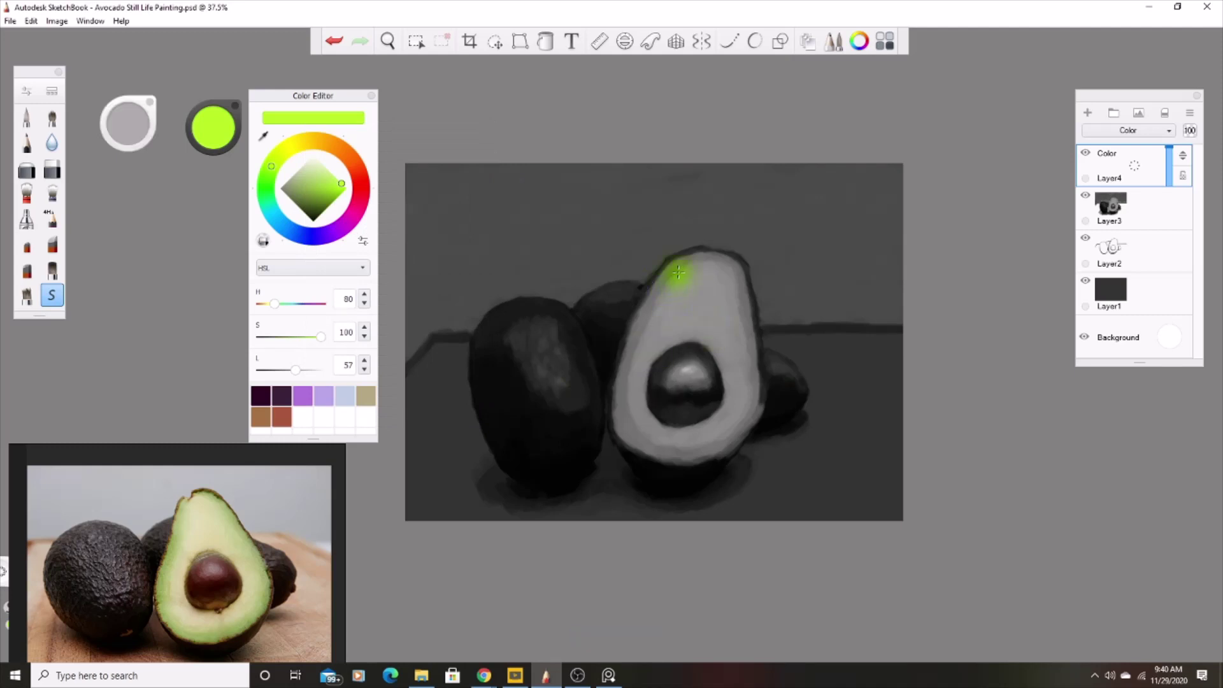
Step: Paint the avocado half's flesh bright green and the pit red
drag(679, 272, 678, 273)
click(360, 179)
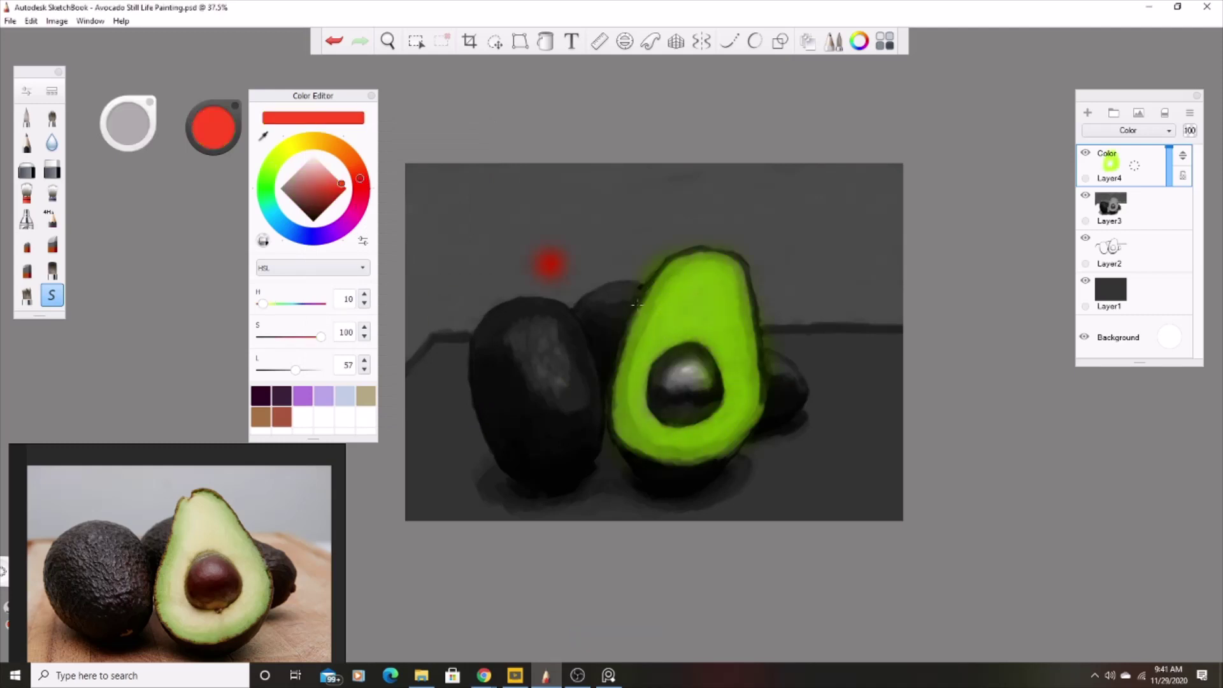
drag(675, 376, 694, 357)
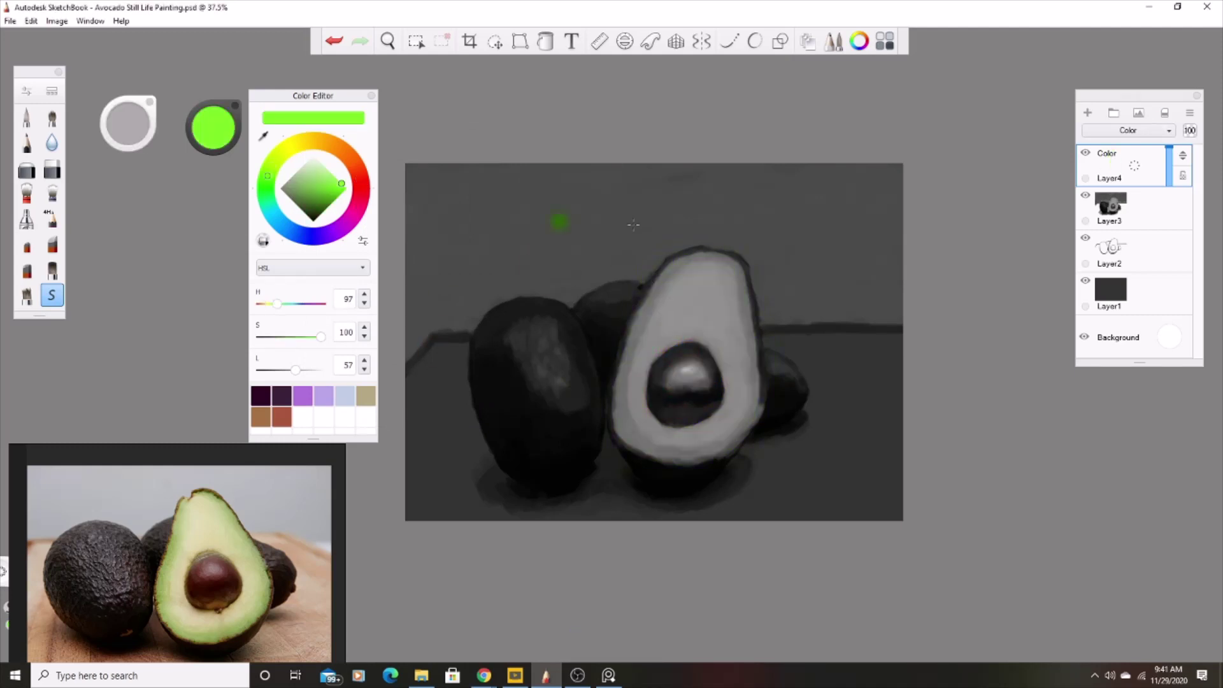
drag(669, 283, 631, 376)
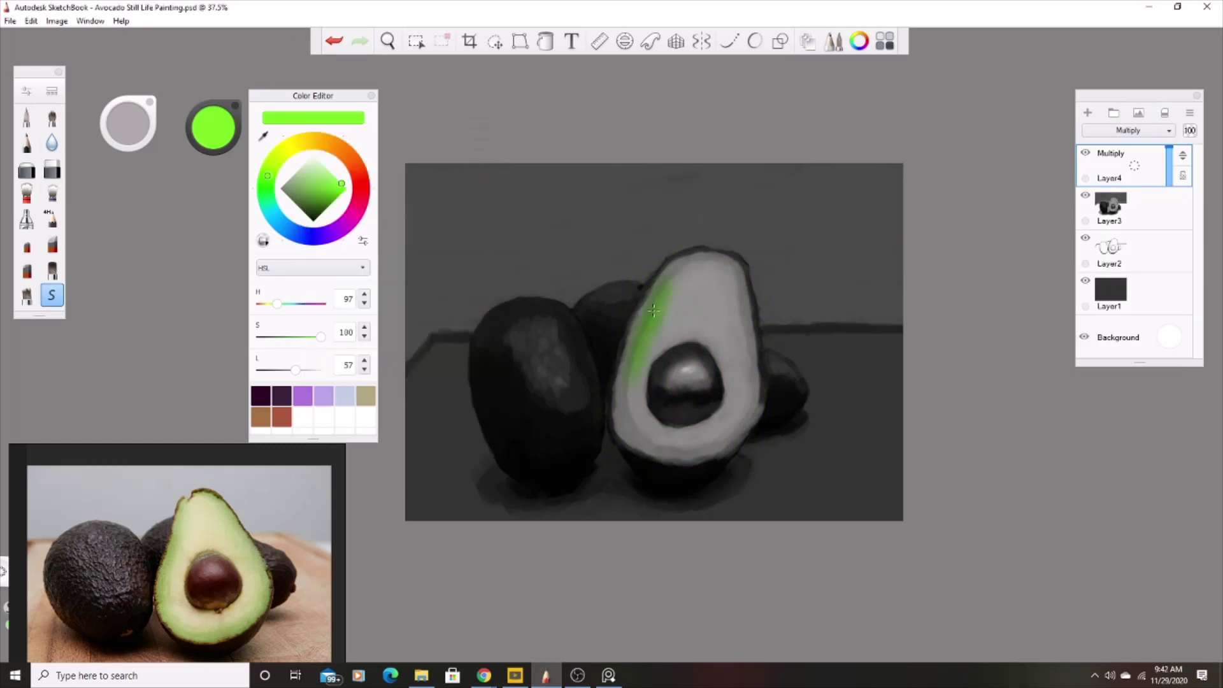
drag(663, 261, 637, 446)
drag(700, 267, 656, 357)
drag(752, 338, 662, 458)
drag(713, 262, 752, 348)
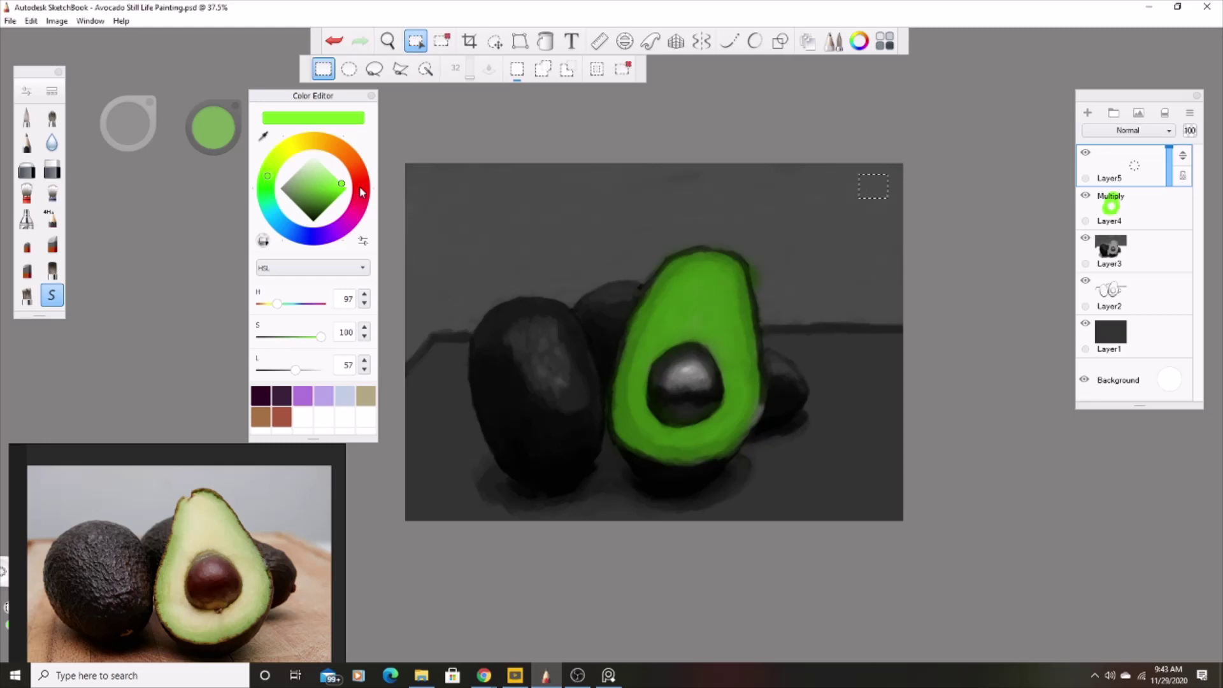
Step: Fill the small top-right square red and repaint the pit reddish-brown
click(881, 219)
key(b)
click(1134, 207)
mouse_move(361, 187)
mouse_down()
mouse_move(359, 202)
mouse_move(358, 172)
mouse_up()
click(323, 189)
click(665, 330)
key(ctrl+z)
drag(665, 376, 677, 358)
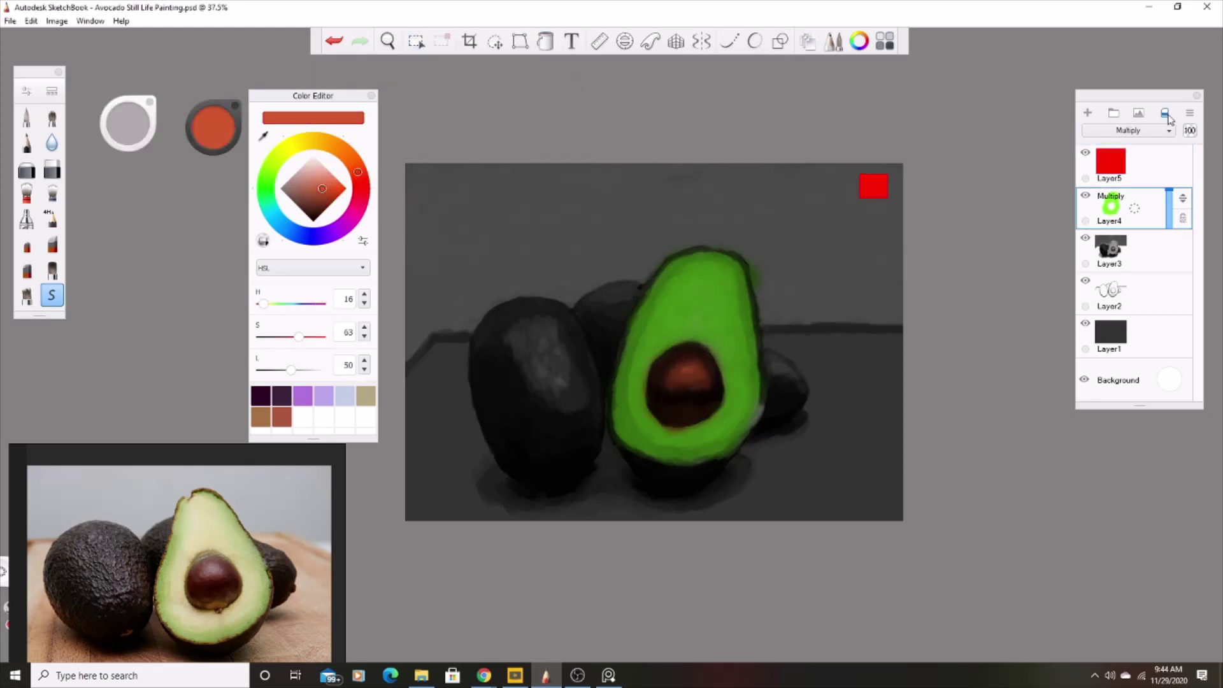
Step: Clear Layer4, flood it with yellow and set it to Color blending
click(1165, 113)
drag(358, 172, 292, 146)
click(546, 42)
click(630, 200)
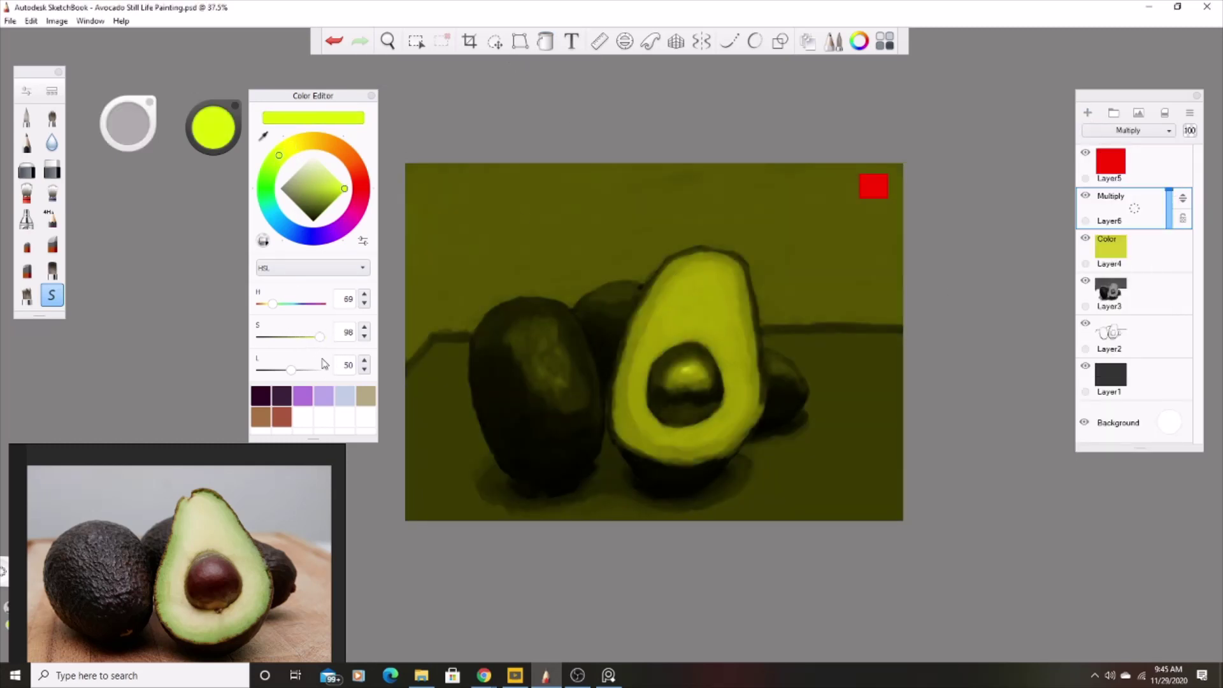
Step: Fill Layer6 with pale yellow to soften the tint and paint the pit brown
click(322, 369)
click(678, 279)
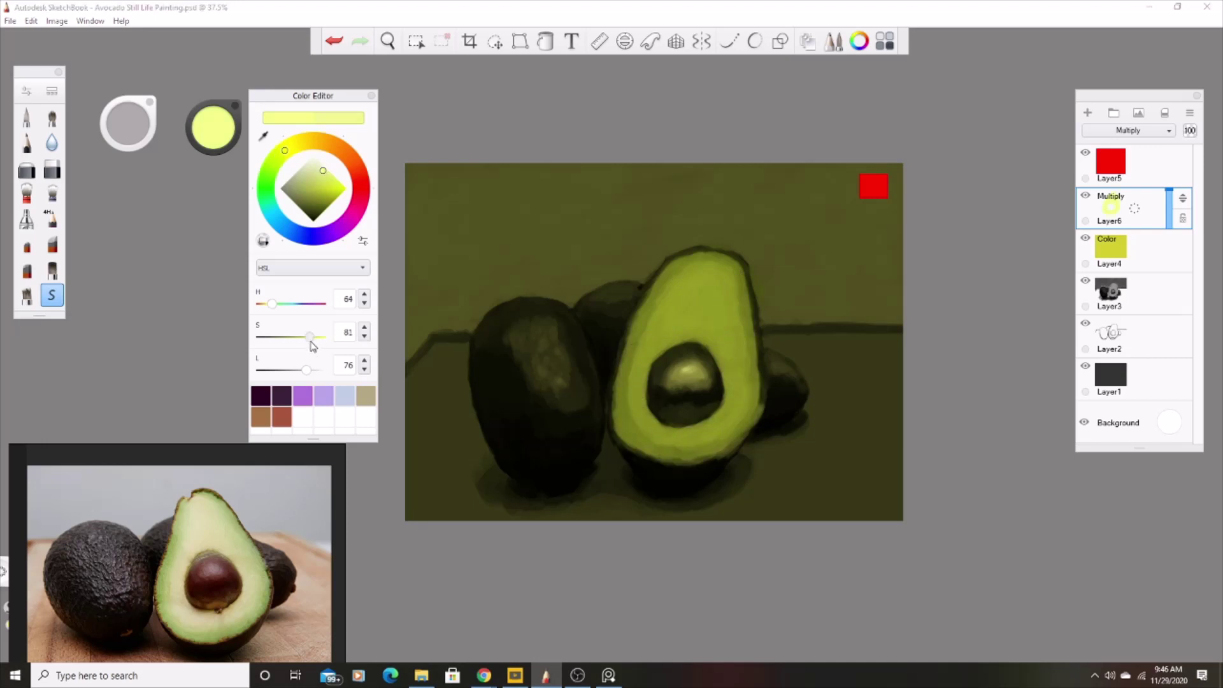
click(349, 156)
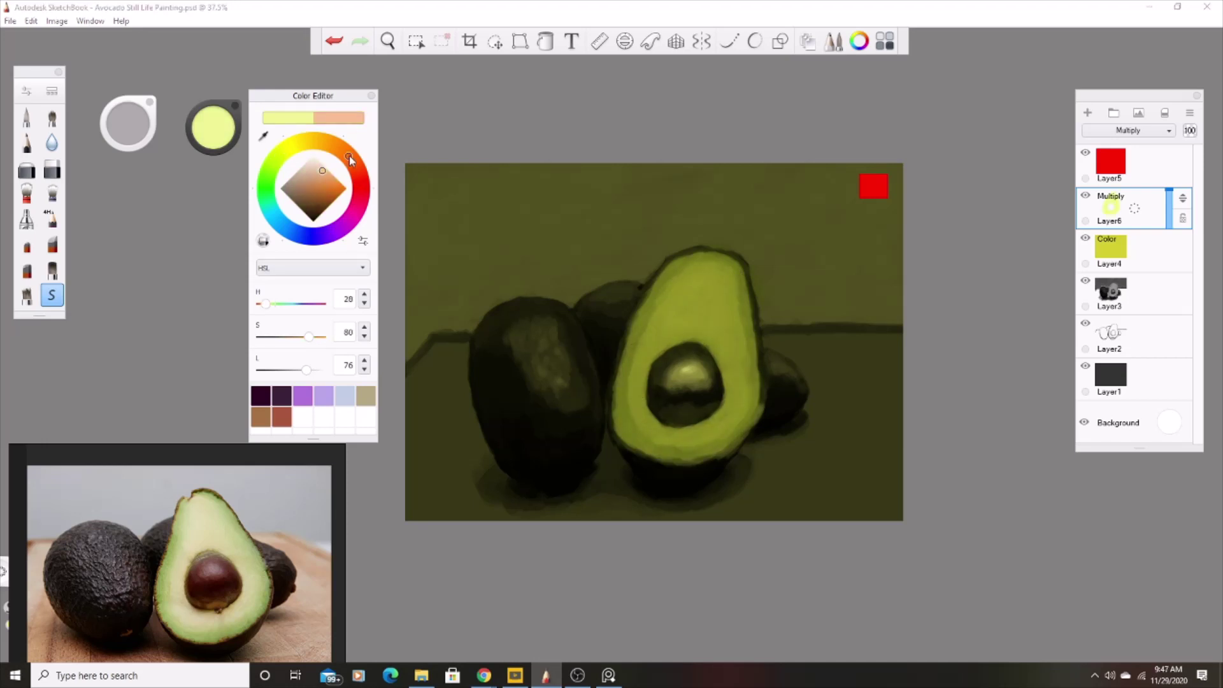
click(325, 194)
mouse_move(669, 370)
mouse_down()
mouse_move(694, 384)
mouse_move(679, 371)
mouse_up()
key(ctrl+z)
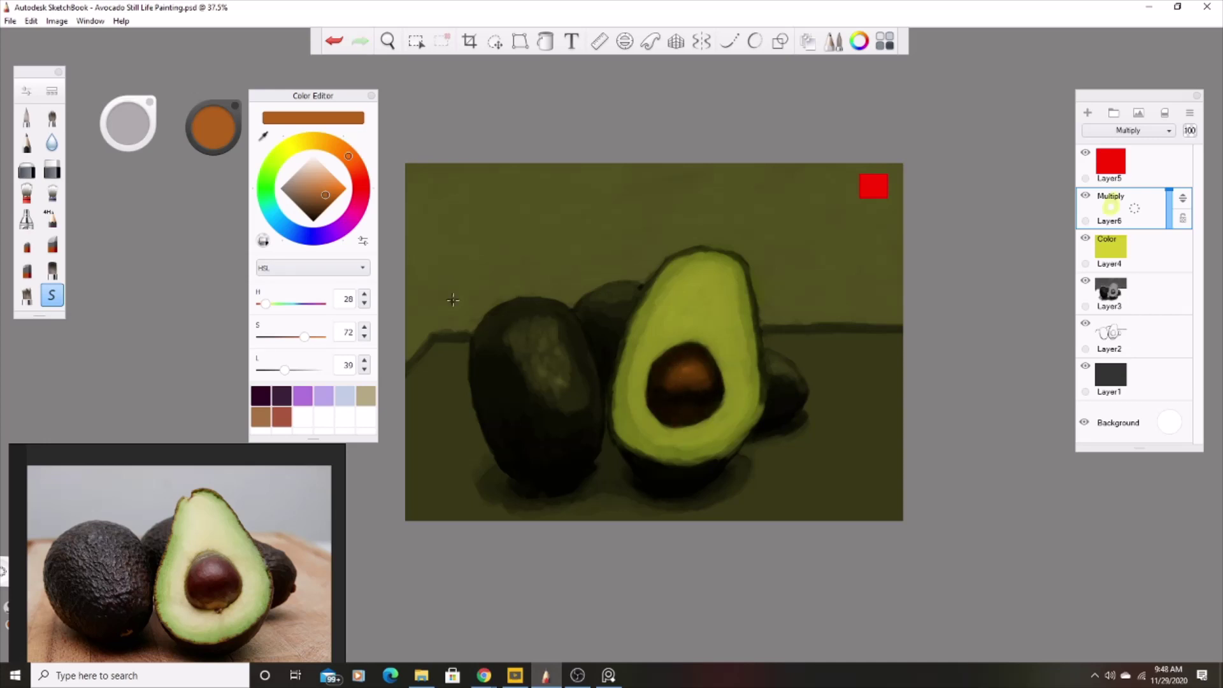
Step: Glaze the left and back avocados with a desaturated dark magenta
click(359, 200)
click(310, 200)
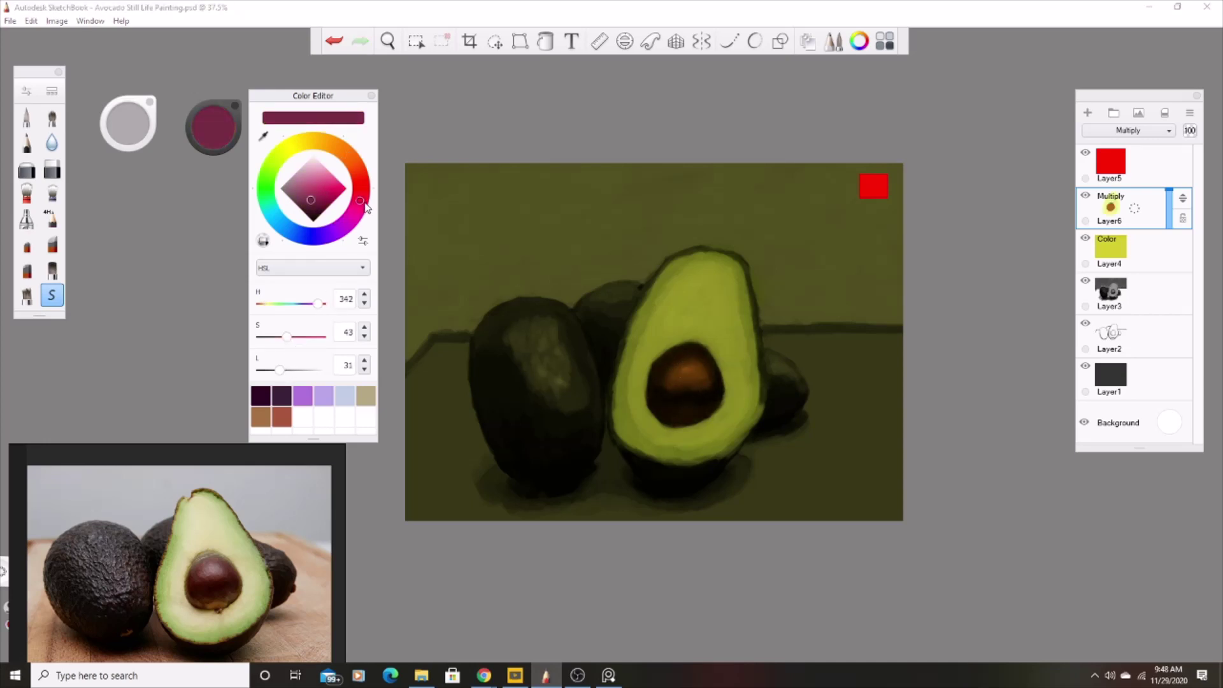
click(306, 200)
mouse_move(529, 344)
mouse_down()
mouse_move(519, 334)
mouse_move(554, 427)
mouse_up()
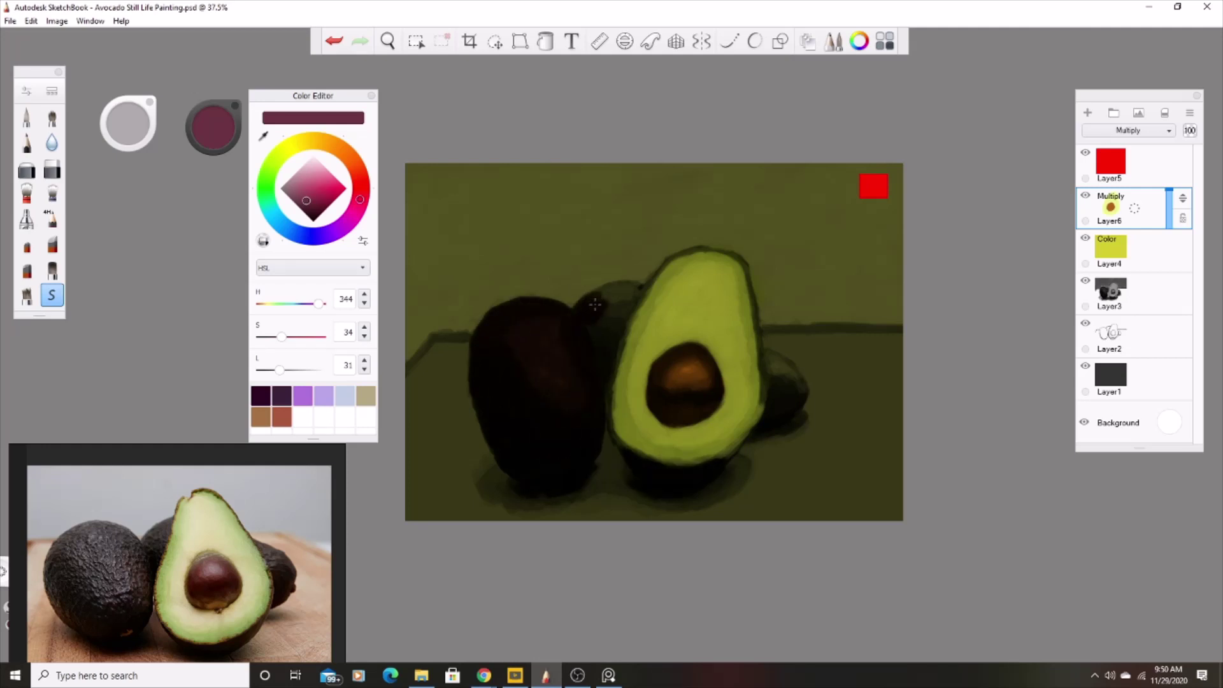
drag(595, 305, 593, 300)
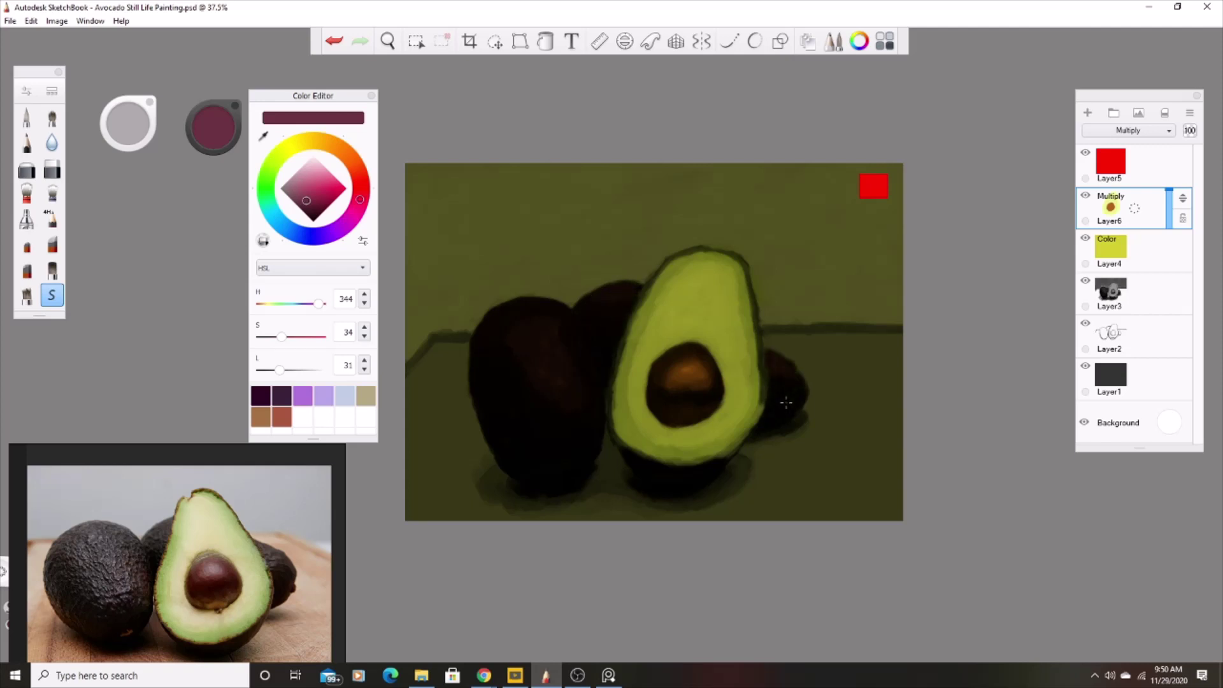
Step: Mix a dark teal and paint the left and lower tabletop under the avocados
drag(319, 303, 291, 304)
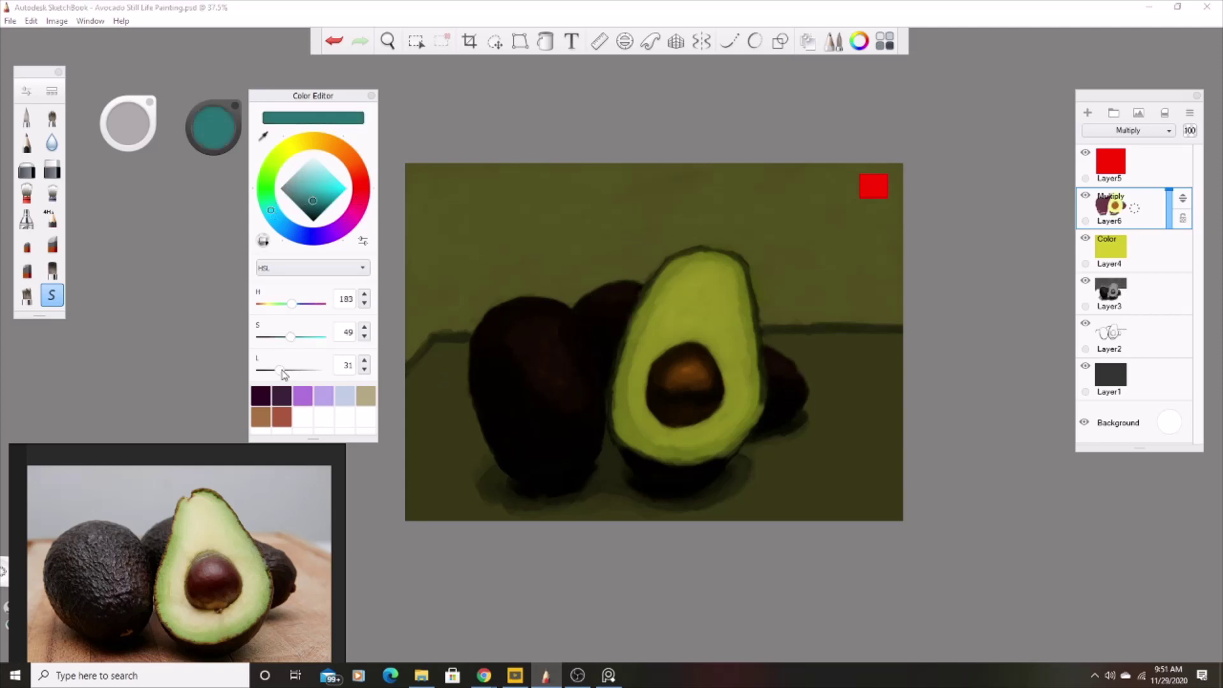
drag(283, 374, 276, 370)
mouse_move(446, 347)
mouse_down()
mouse_move(414, 389)
mouse_move(468, 331)
mouse_move(446, 433)
mouse_move(421, 475)
mouse_up()
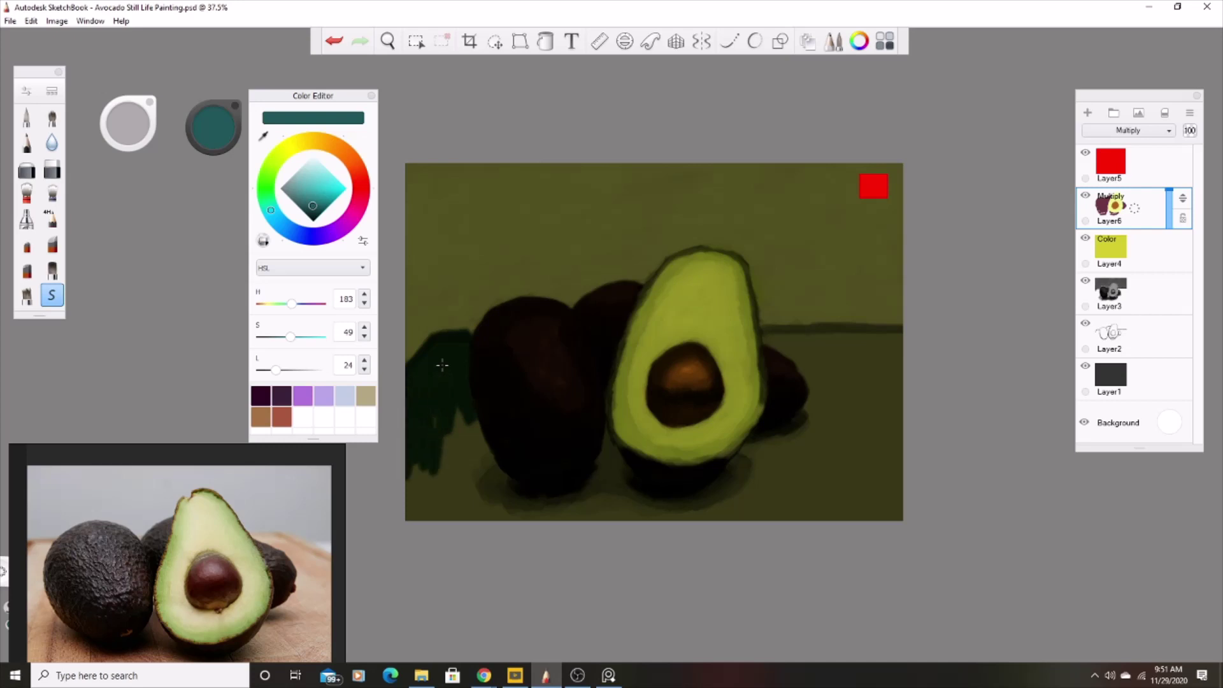
mouse_move(459, 414)
mouse_down()
mouse_move(433, 503)
mouse_move(497, 516)
mouse_move(587, 513)
mouse_move(650, 478)
mouse_move(834, 503)
mouse_move(898, 472)
mouse_up()
mouse_move(701, 503)
mouse_down()
mouse_move(841, 469)
mouse_move(898, 433)
mouse_up()
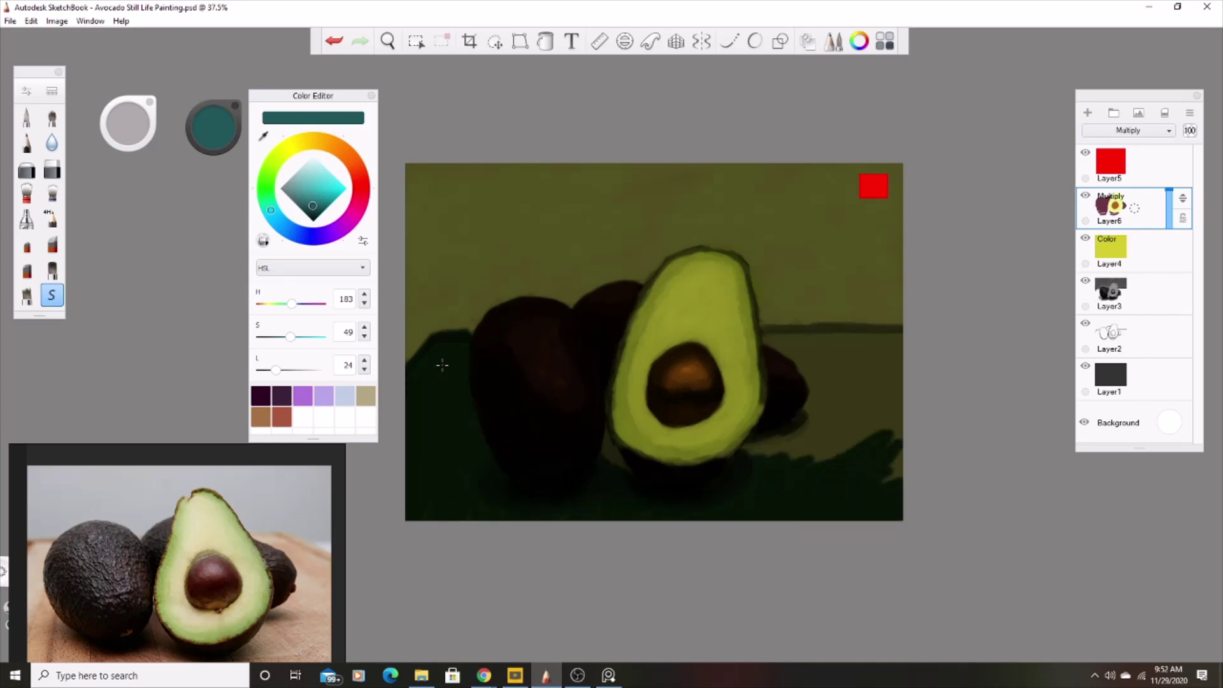
Step: Fill the lower-right tabletop and table right of the avocado with teal
drag(793, 461, 902, 417)
drag(901, 433, 854, 338)
mouse_move(746, 455)
mouse_down()
mouse_move(854, 401)
mouse_move(854, 390)
mouse_up()
mouse_move(822, 414)
mouse_down()
mouse_move(799, 370)
mouse_move(898, 328)
mouse_move(828, 398)
mouse_up()
drag(777, 347, 889, 355)
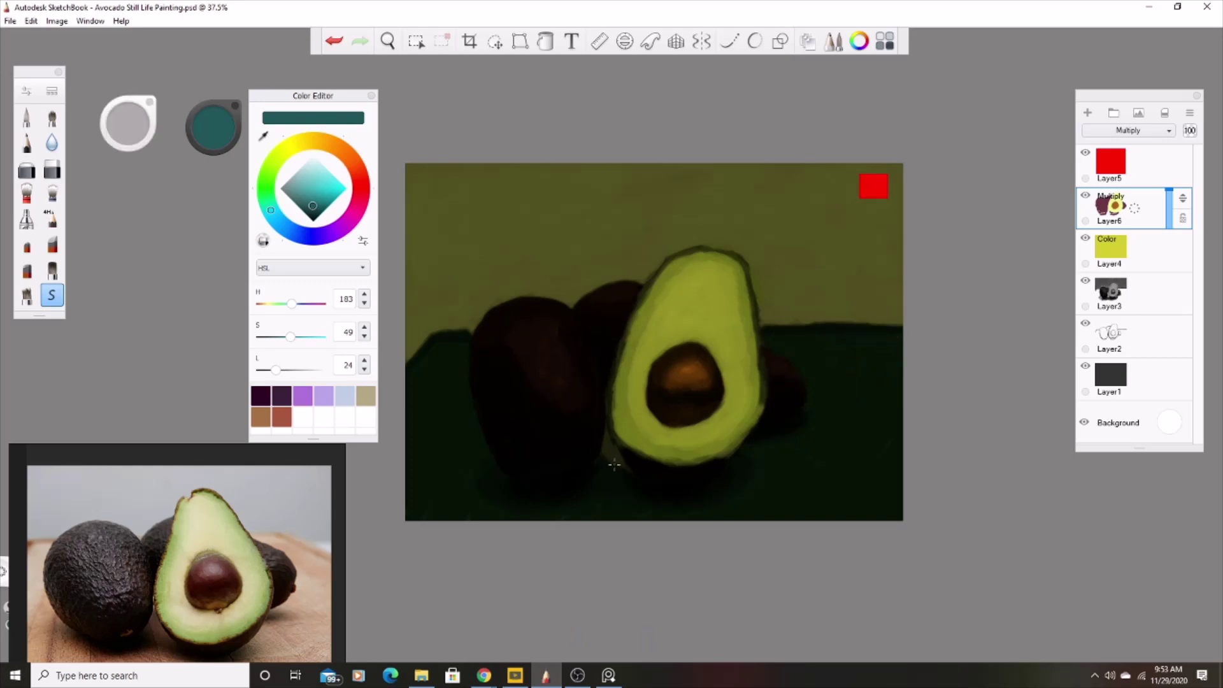
alt+click(474, 239)
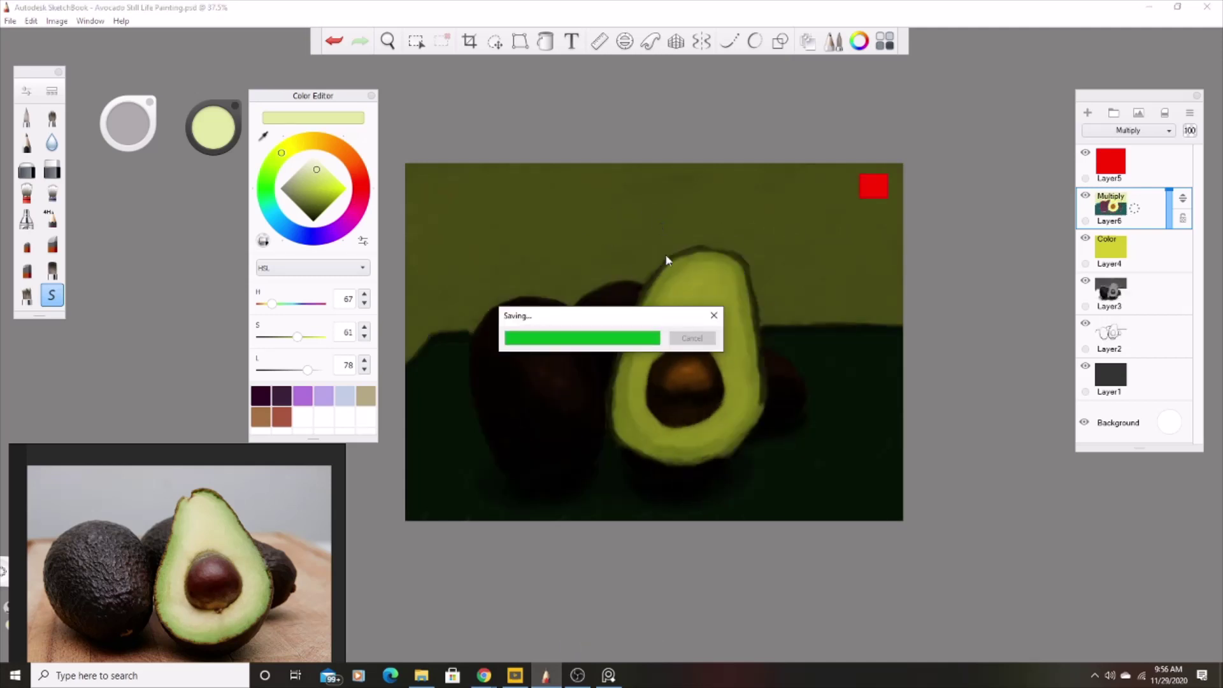
Step: Undo the stray light-green stroke, switch to Layer7 and pick a dull olive colour
mouse_move(289, 336)
mouse_down()
mouse_move(277, 337)
mouse_move(297, 369)
mouse_up()
drag(679, 264, 634, 338)
key(ctrl+z)
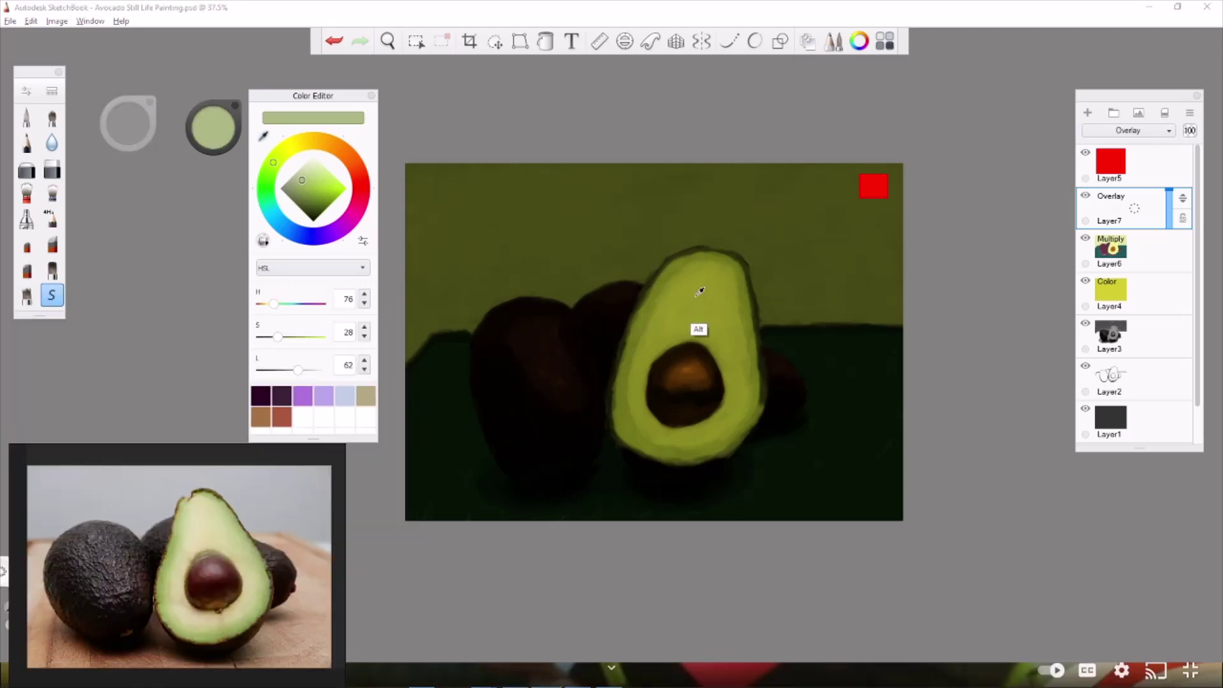
alt+click(701, 291)
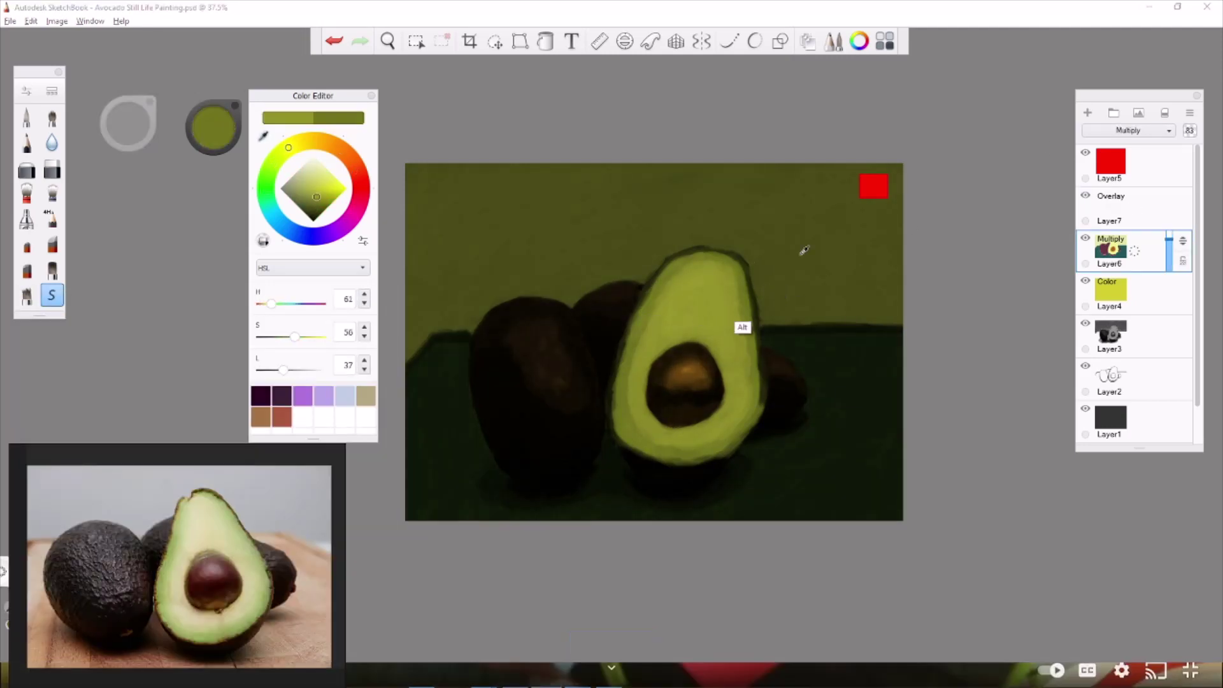
click(1121, 207)
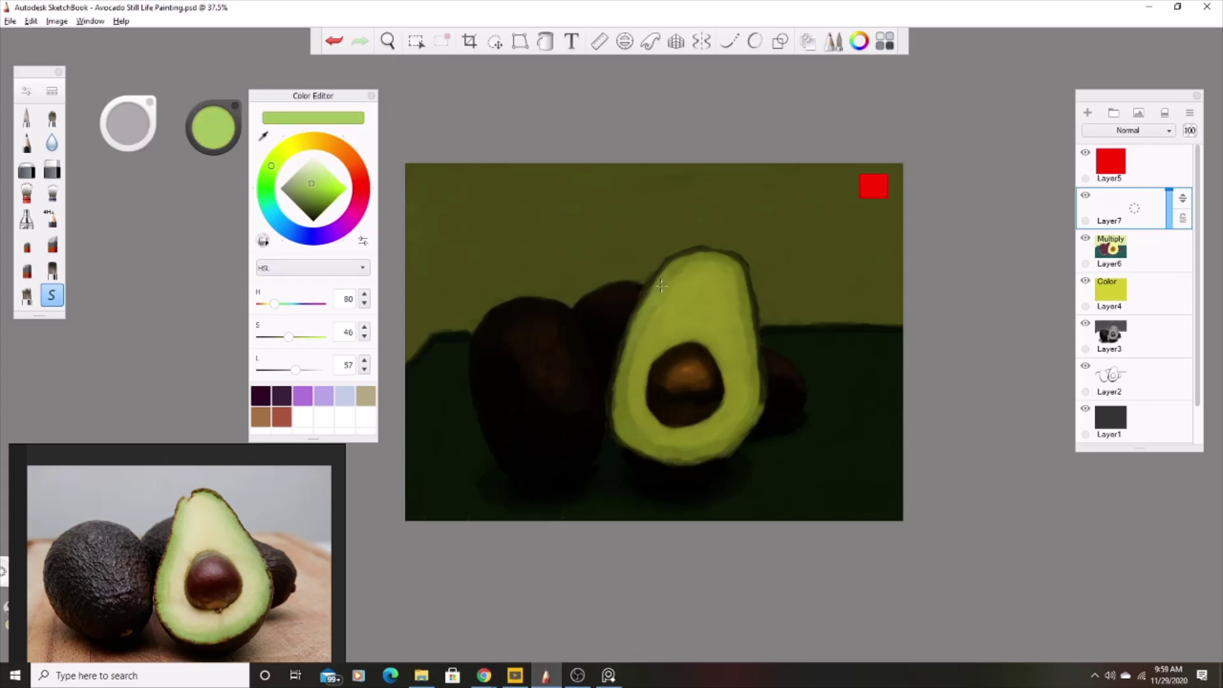
alt+click(628, 392)
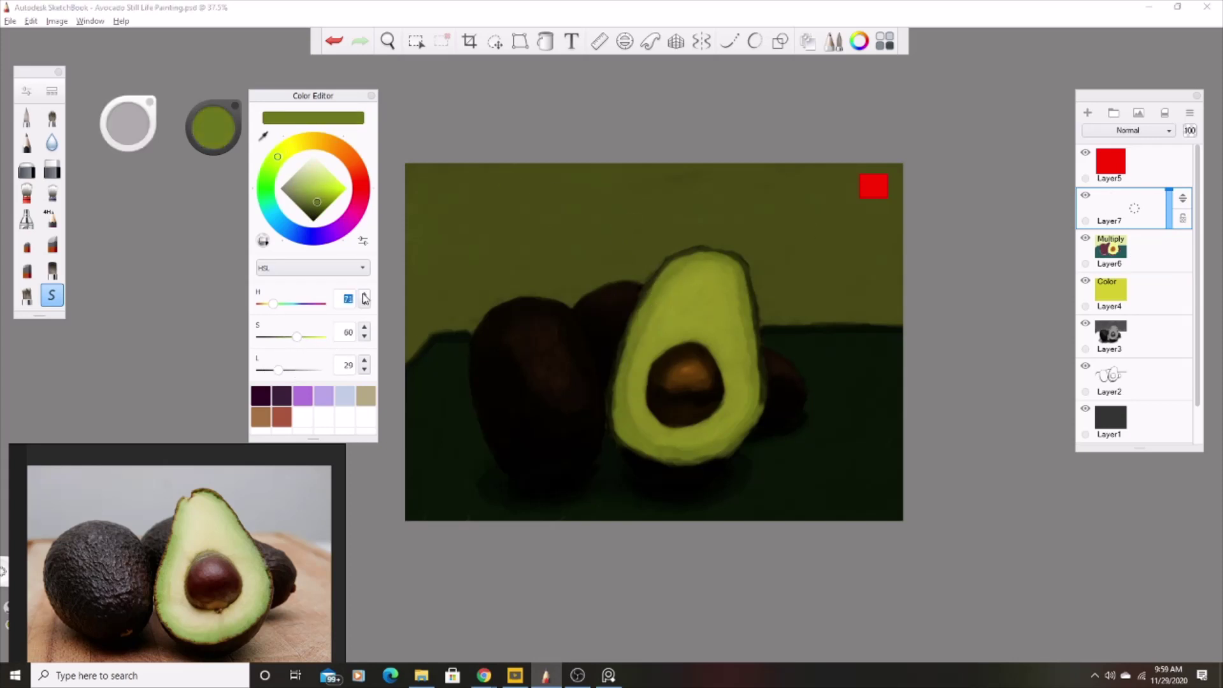
drag(300, 342, 281, 342)
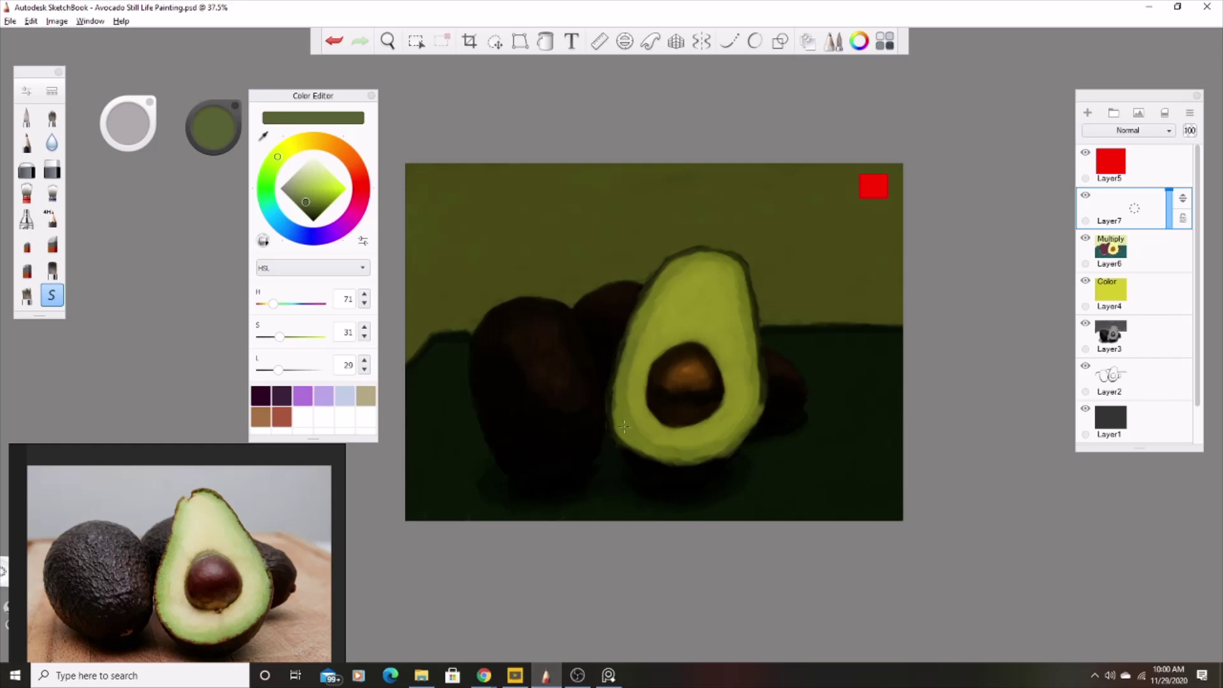
Step: Set the colour's lightness to 85
key(ctrl+b)
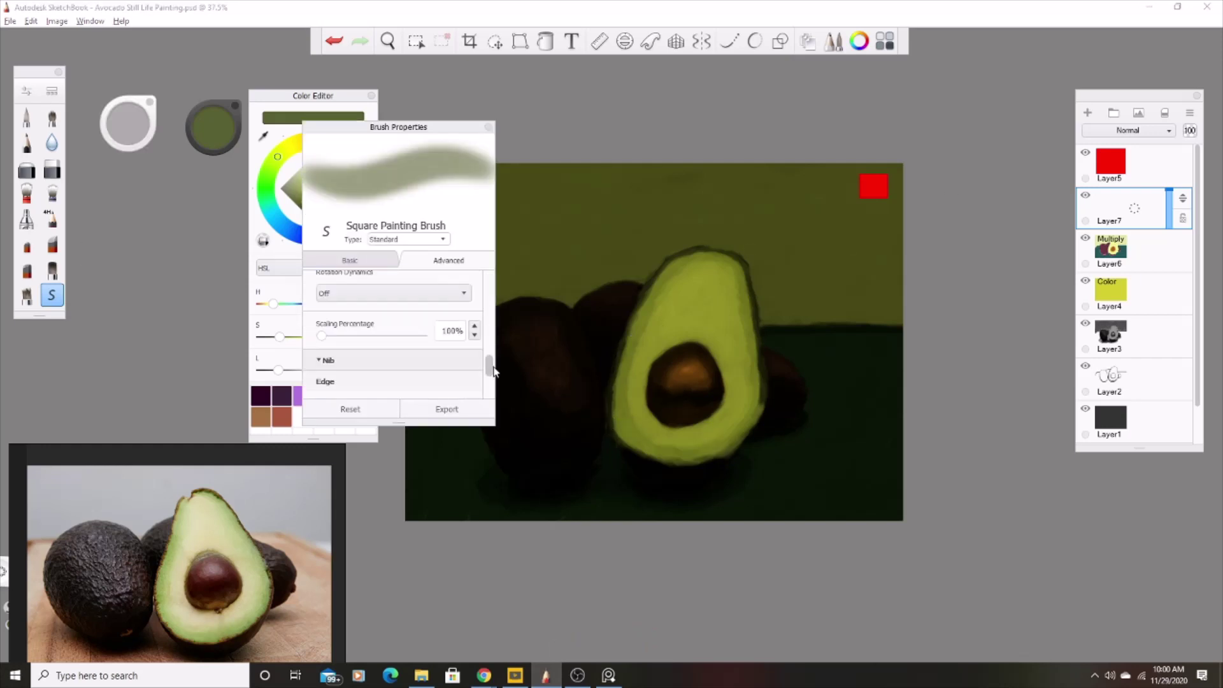
scroll(495, 372, up, 5)
drag(326, 296, 387, 328)
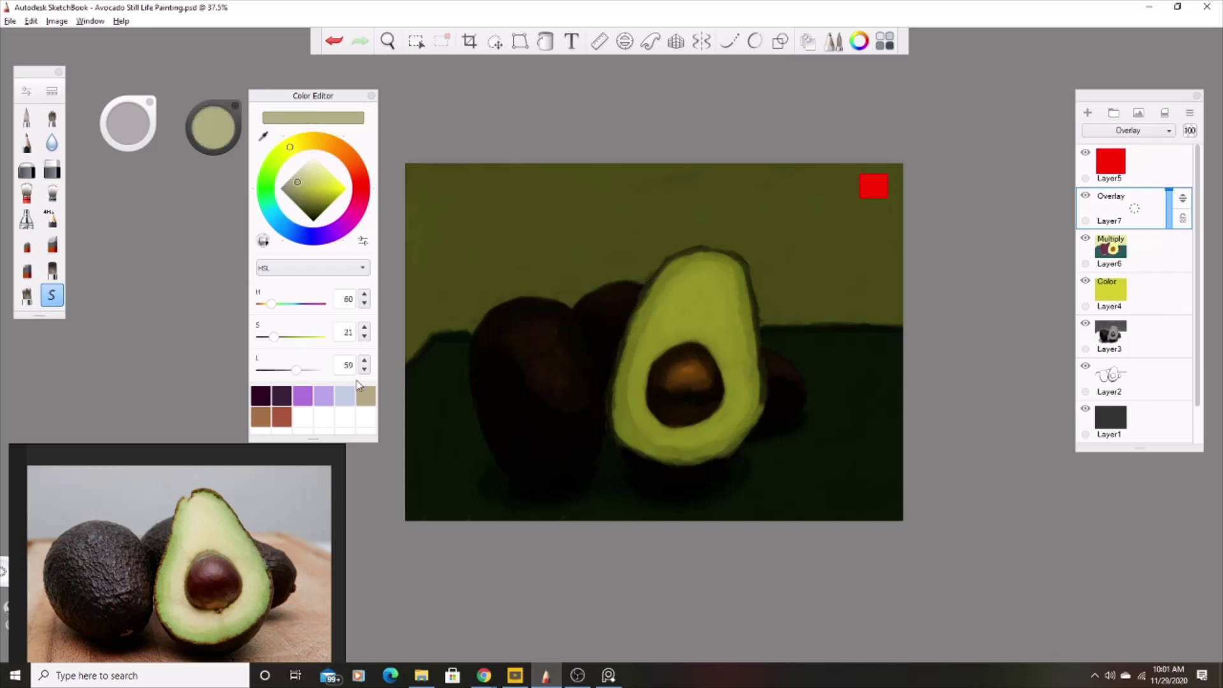
text(85)
key(Return)
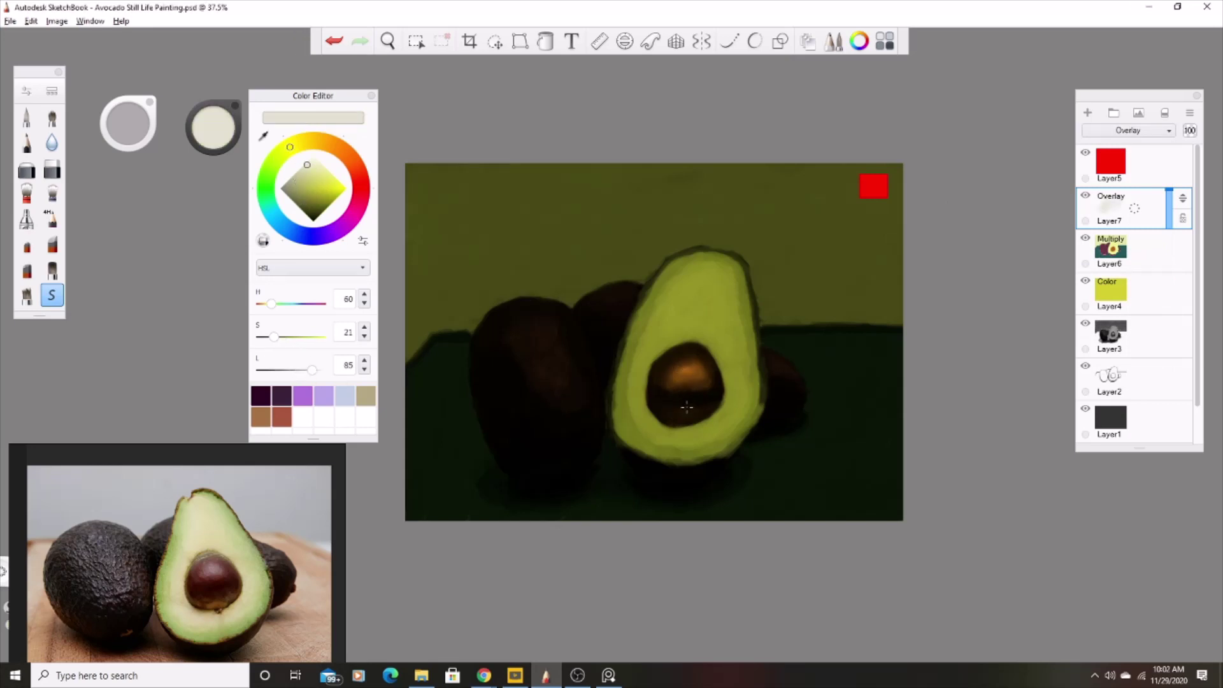
Step: Brighten the avocado flesh with pale green strokes, then sample pale yellows from the painting
alt+click(616, 259)
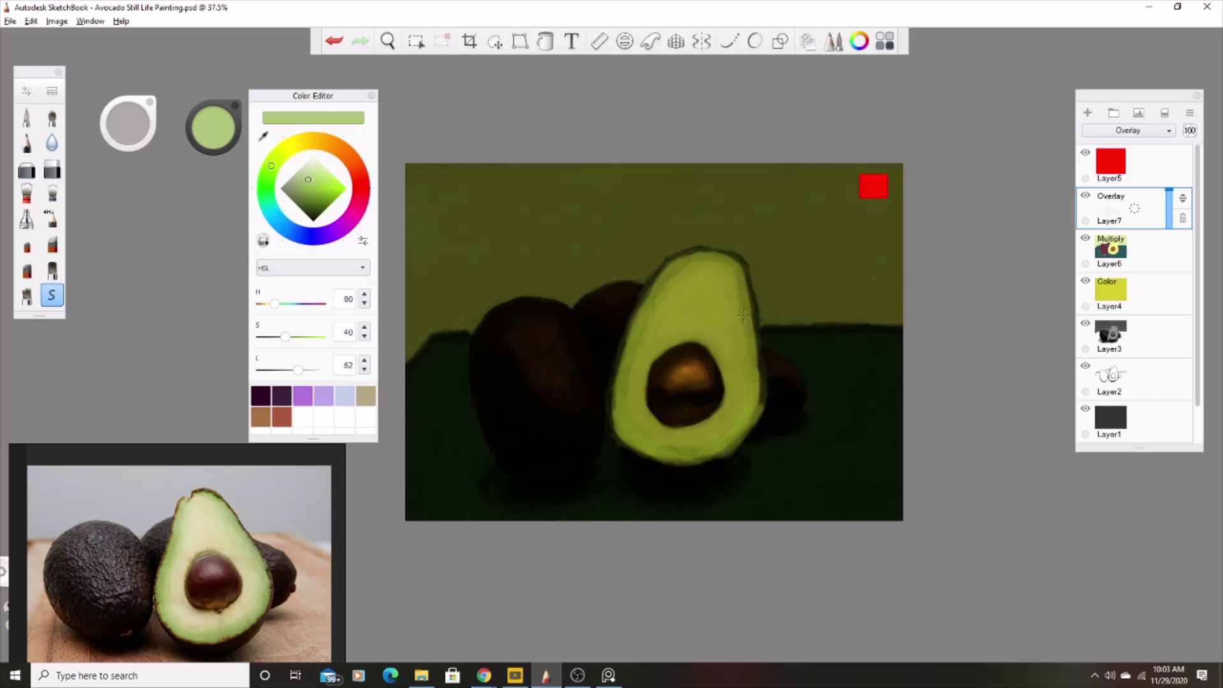
drag(297, 371, 319, 370)
alt+click(671, 303)
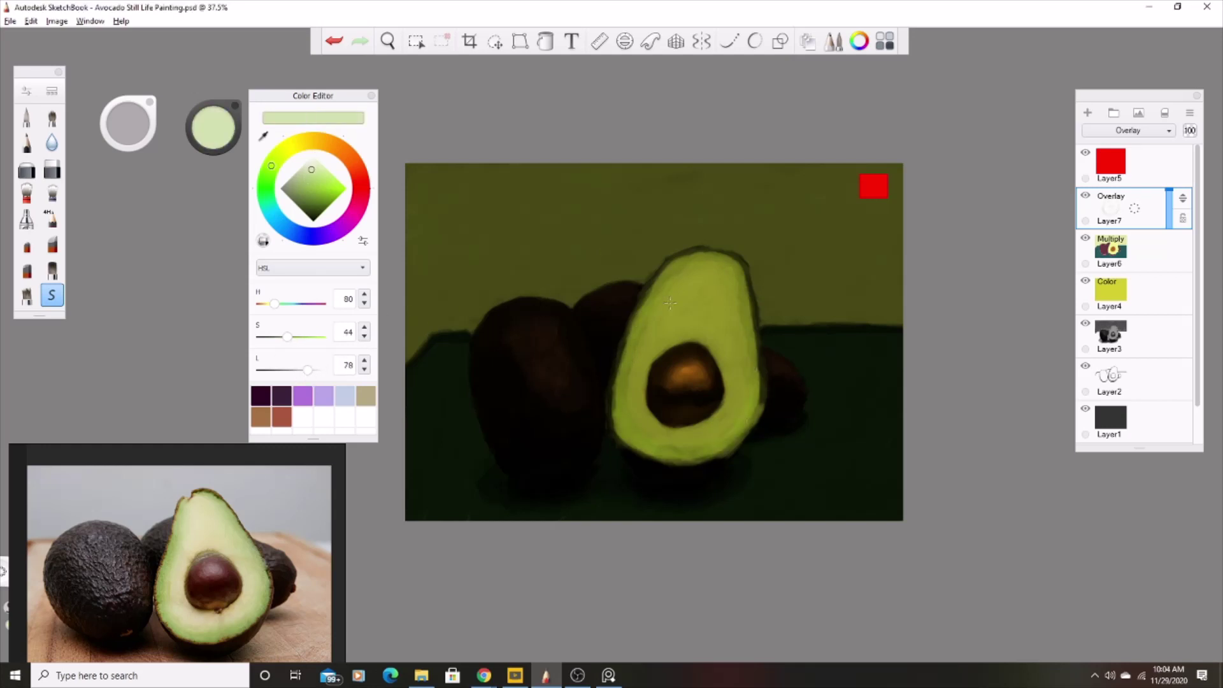
mouse_move(714, 300)
mouse_down()
mouse_move(650, 357)
mouse_move(736, 345)
mouse_move(676, 426)
mouse_up()
alt+click(559, 205)
alt+click(551, 344)
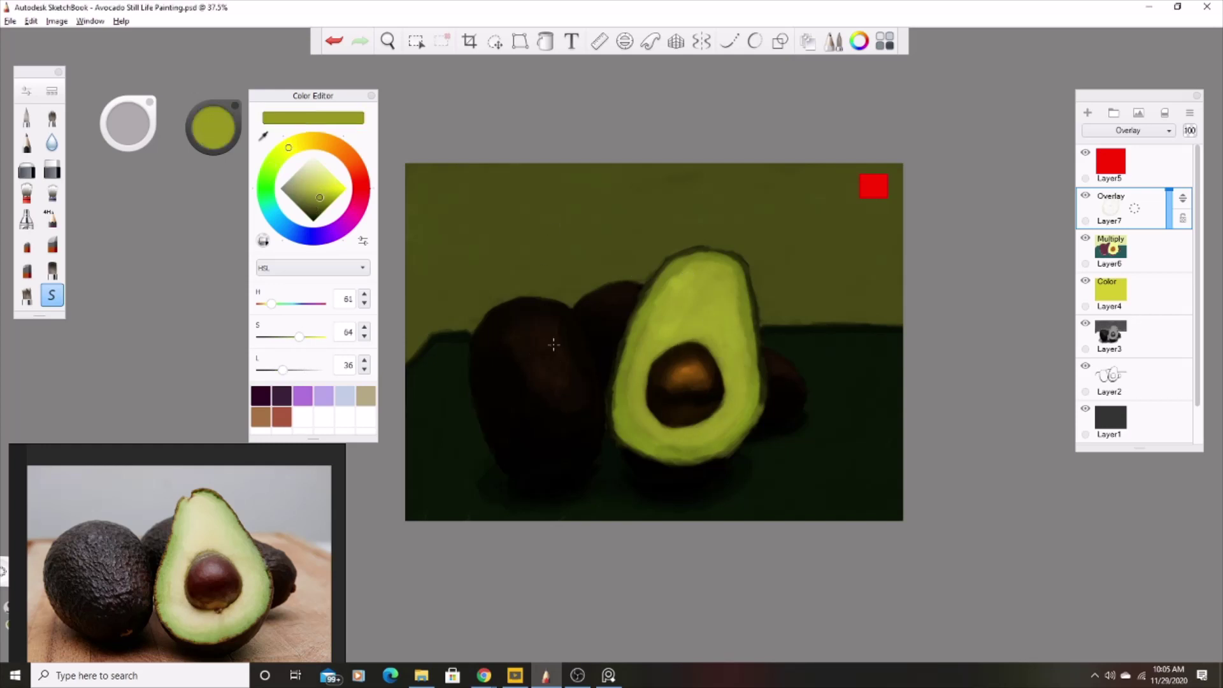
alt+click(555, 381)
Step: Add a new layer above the Overlay layer and review the brush settings
key(ctrl+shift+n)
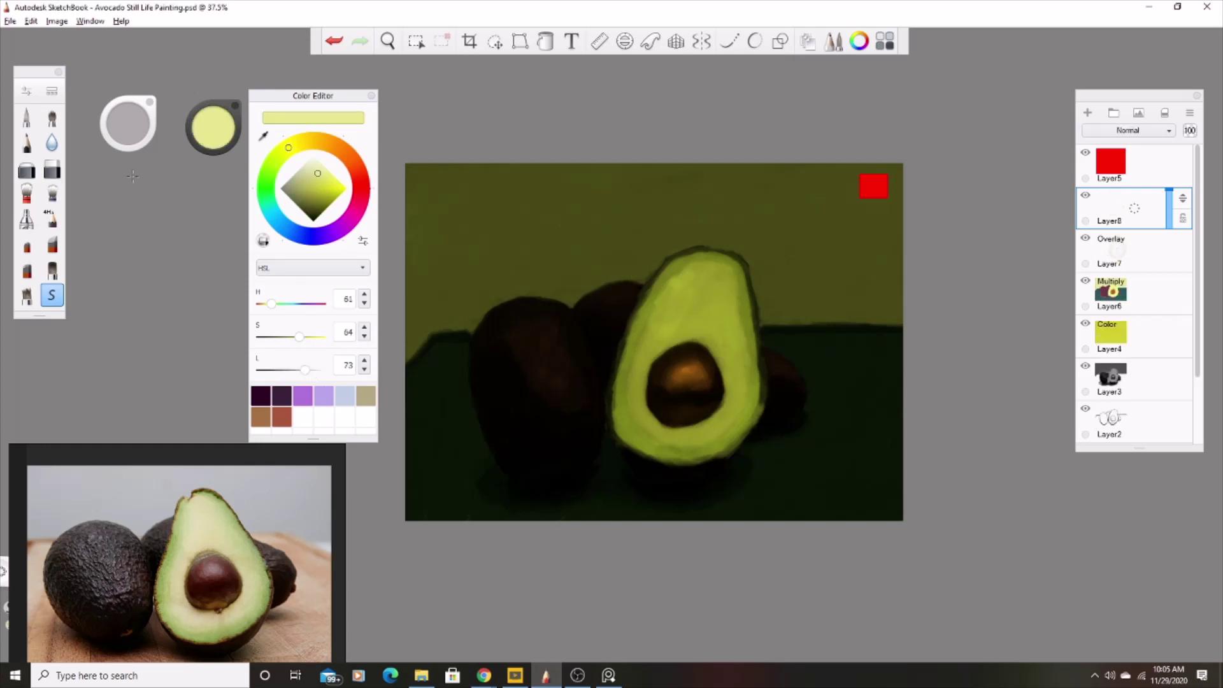
key(ctrl+alt+b)
click(449, 260)
scroll(491, 331, down, 5)
scroll(491, 332, down, 3)
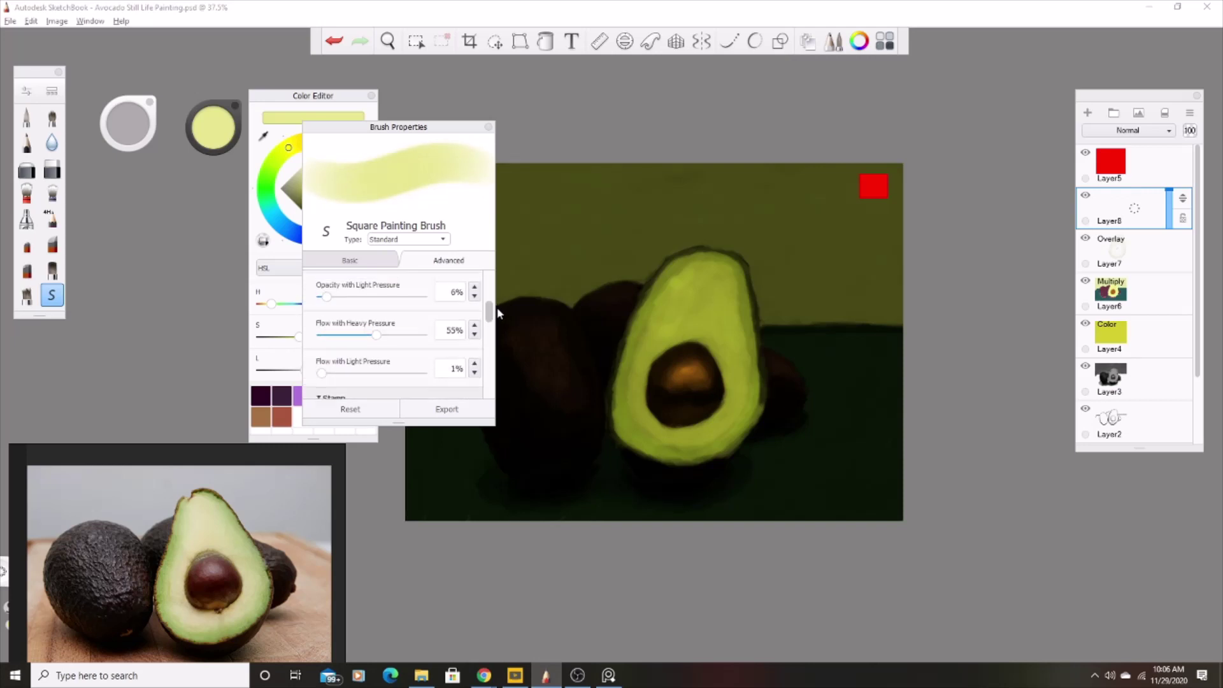
scroll(494, 309, down, 3)
key(ctrl+alt+b)
Step: Sample olive and dark greens from the rim and browns from the seed for edge touch-ups
alt+click(649, 303)
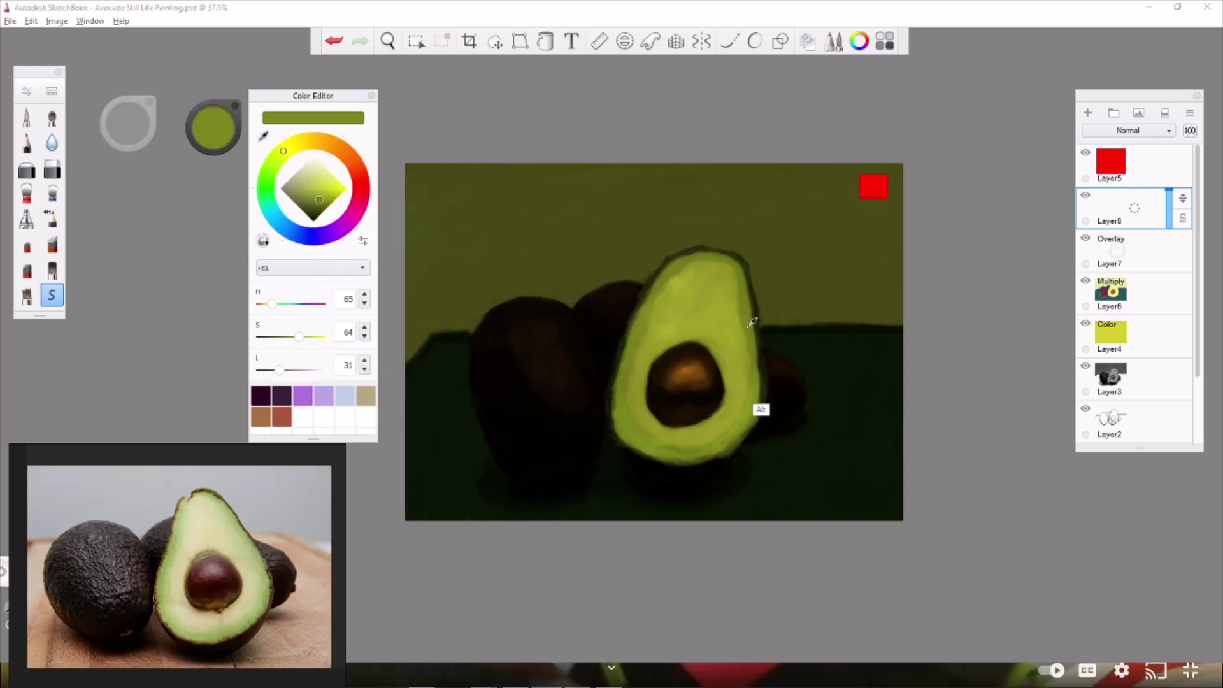
alt+click(761, 401)
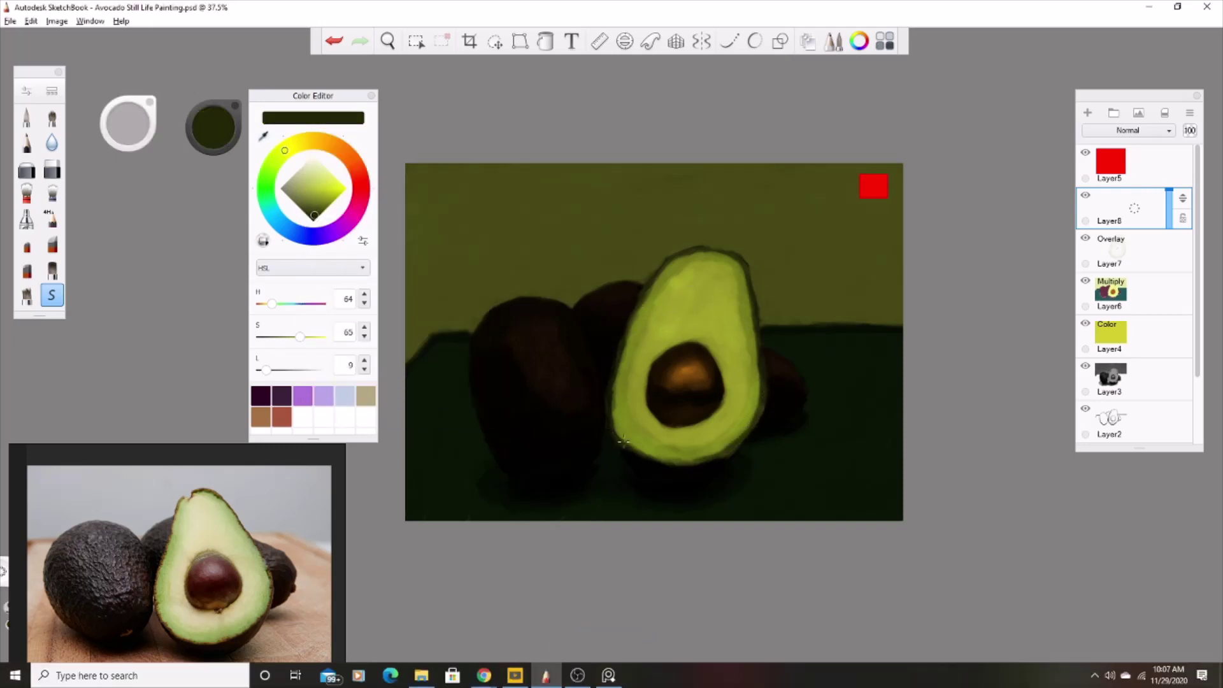
alt+click(705, 383)
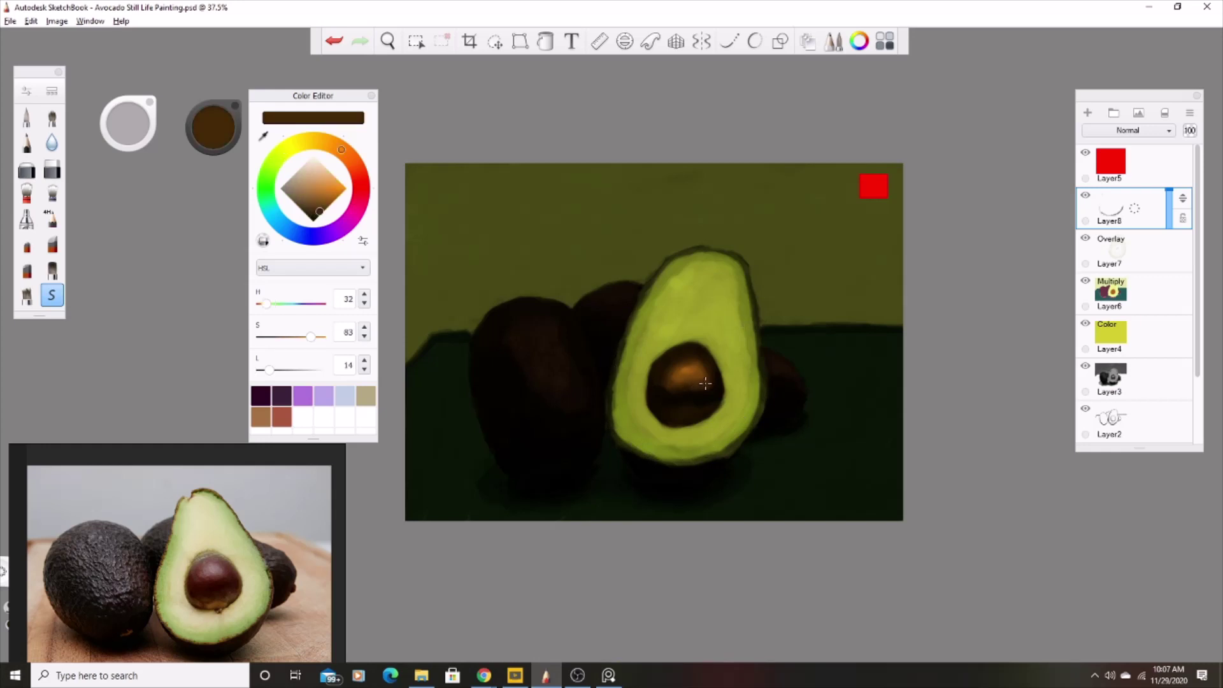
alt+click(701, 388)
alt+click(676, 391)
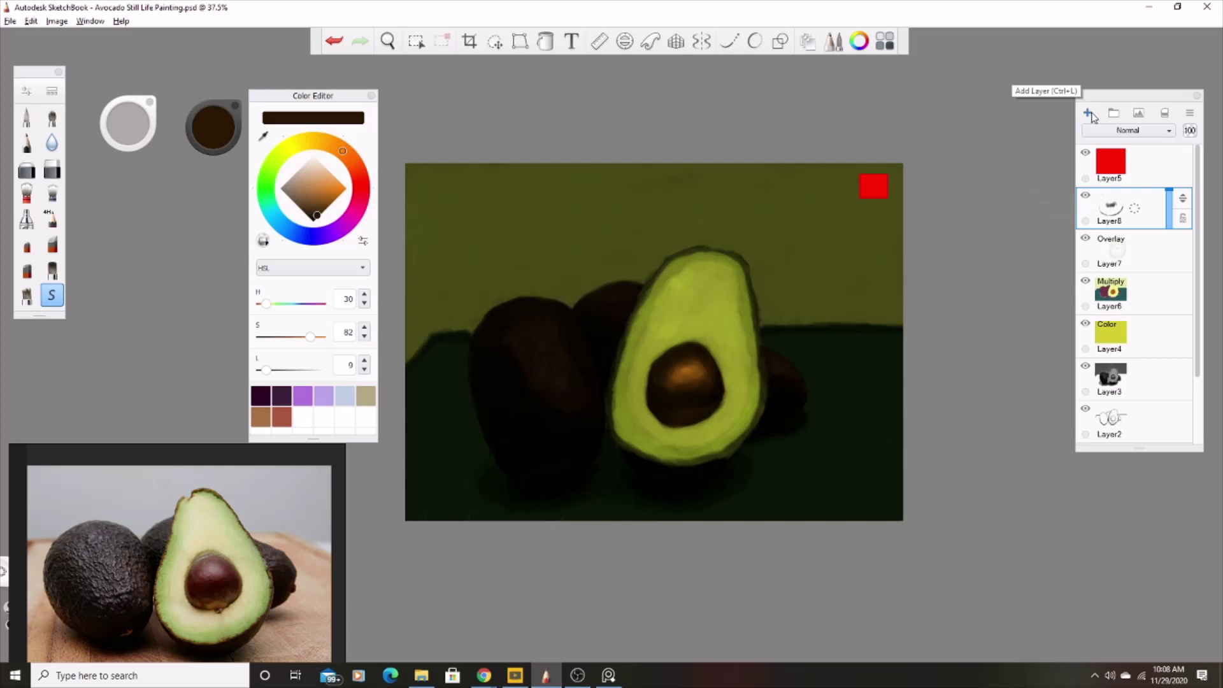
click(1091, 128)
Step: Add a Luminosity layer, try a stroke below the avocado, and switch it to Saturation
click(1087, 112)
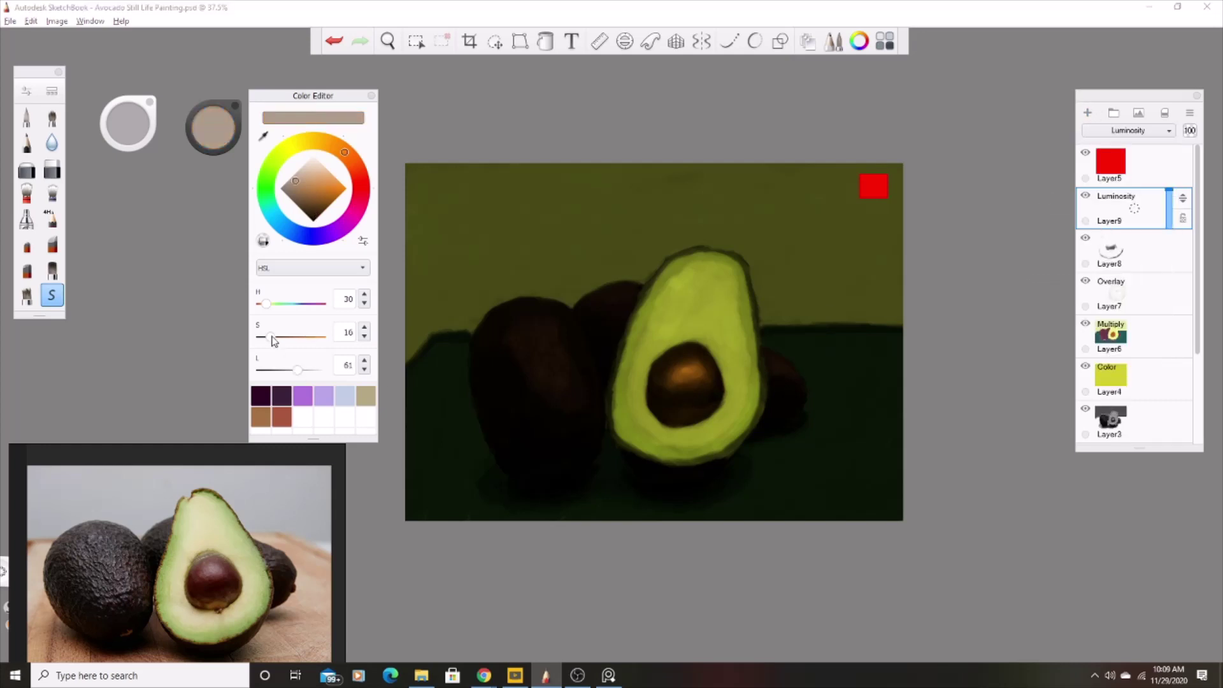
drag(673, 492, 707, 504)
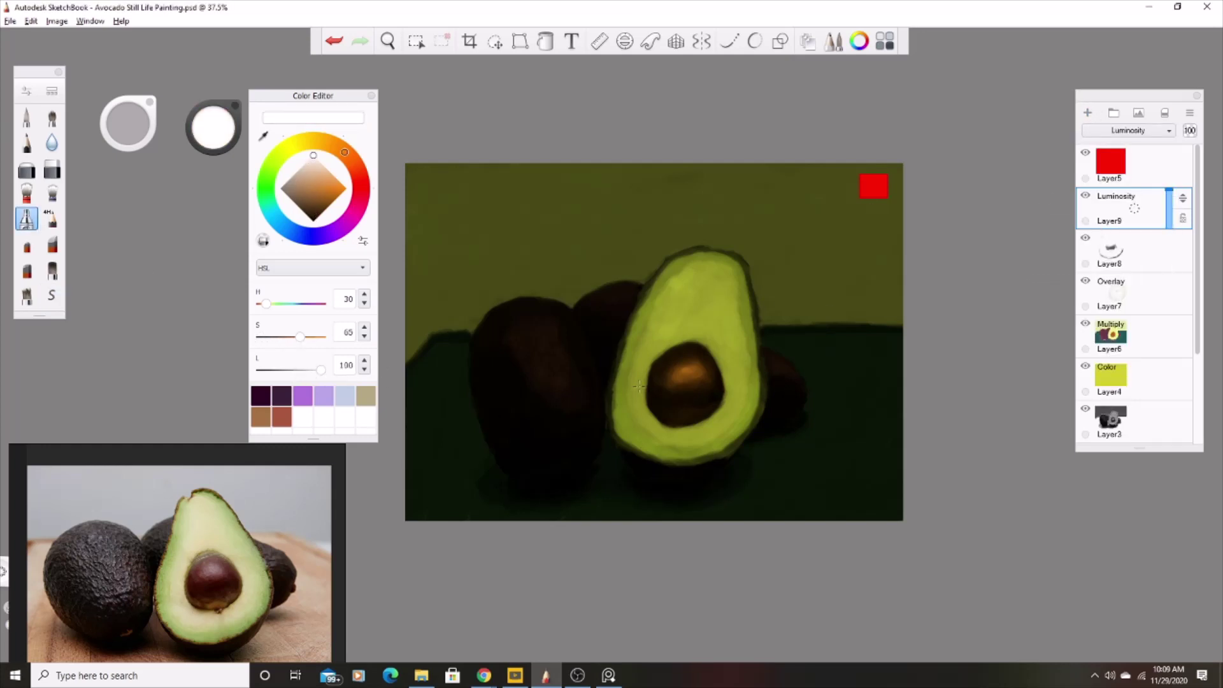
alt+click(635, 484)
alt+click(685, 373)
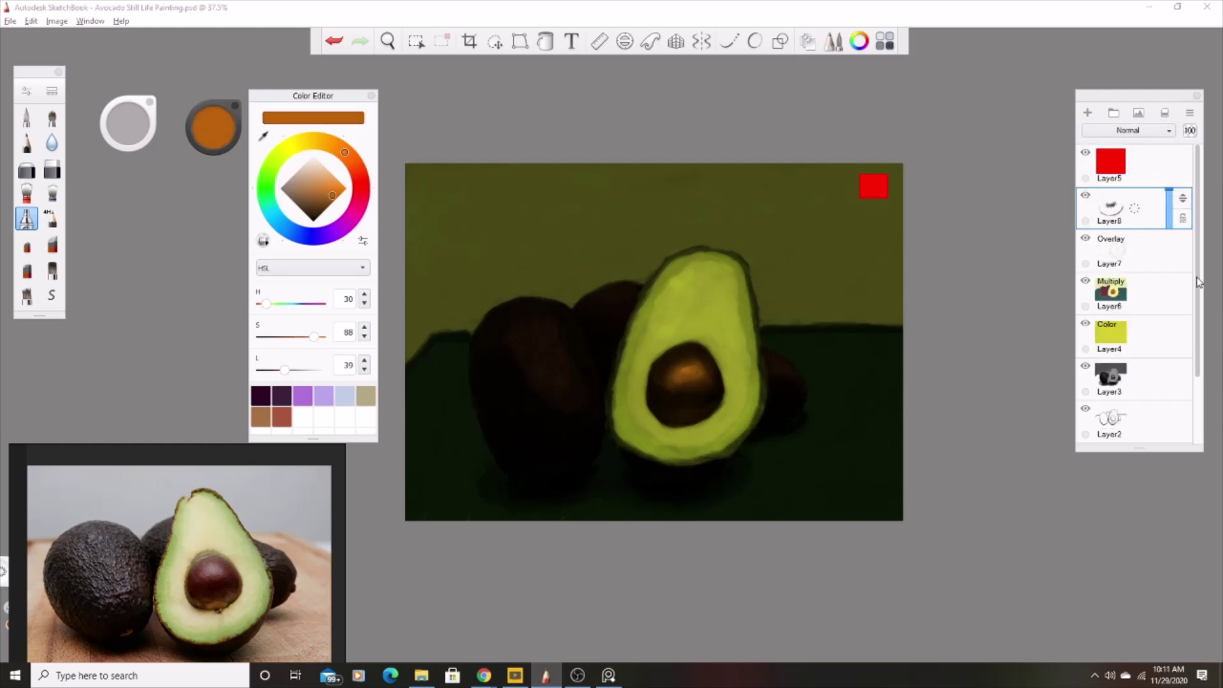
scroll(1204, 314, down, 1)
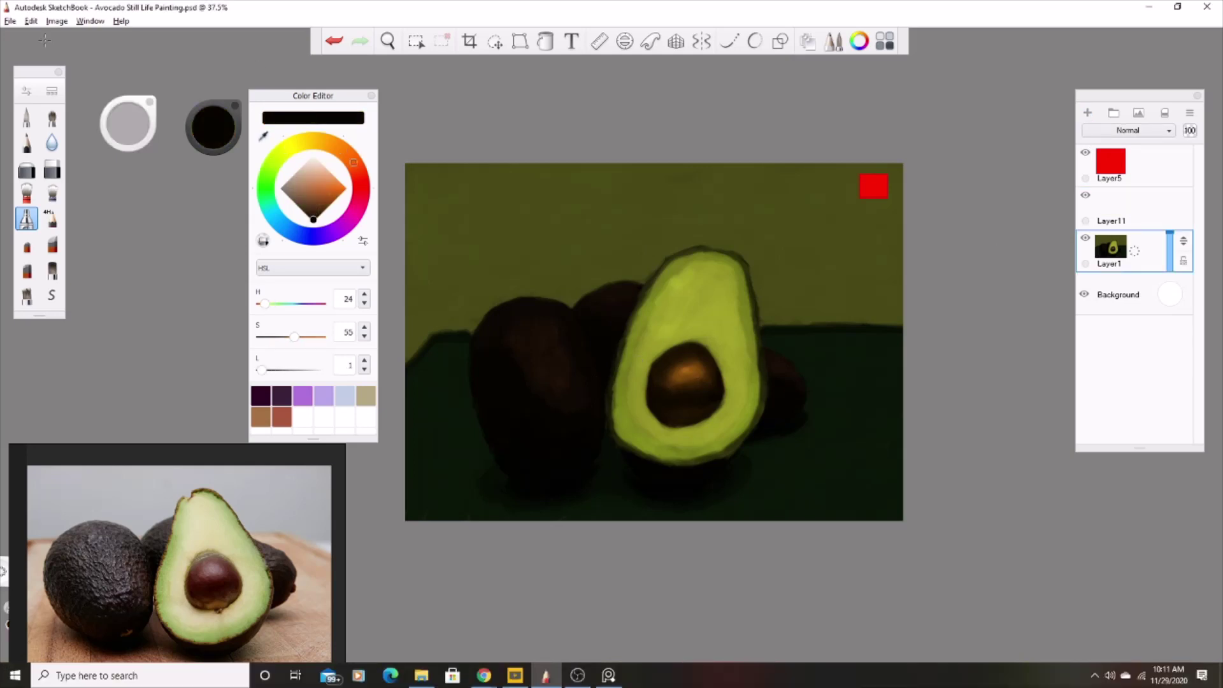
Step: Dismiss Image Adjust unchanged, select the empty Layer11 and return to the Square Painting Brush
click(57, 21)
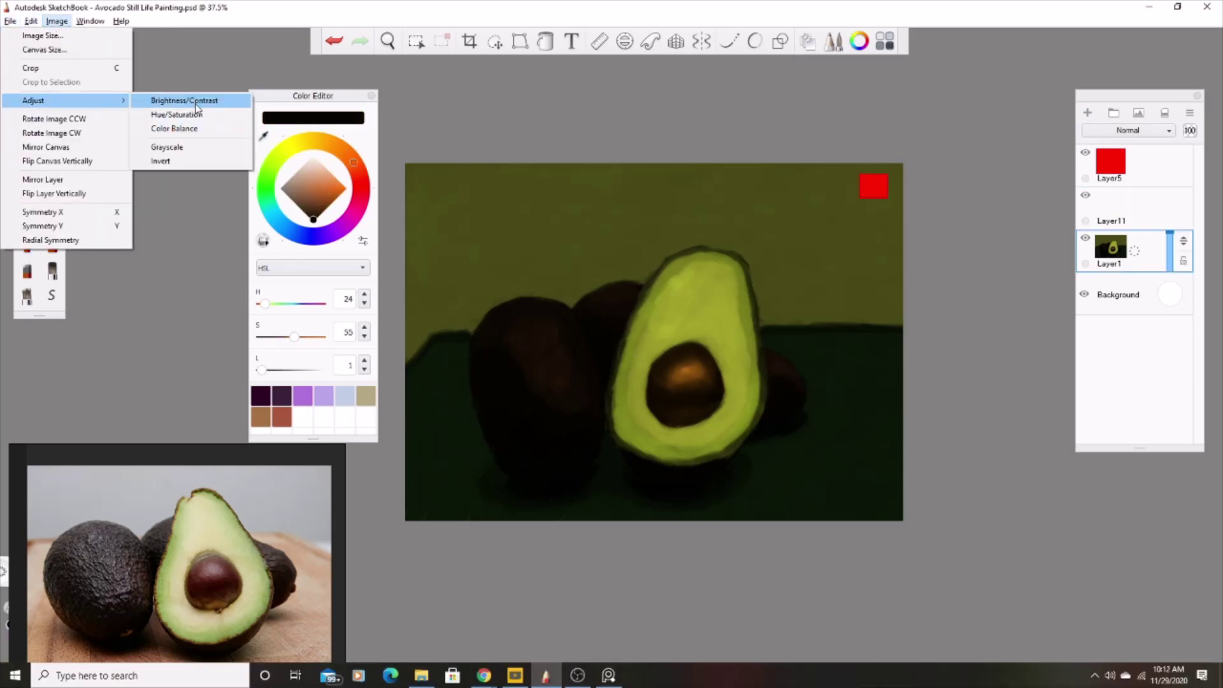
click(532, 494)
click(1121, 209)
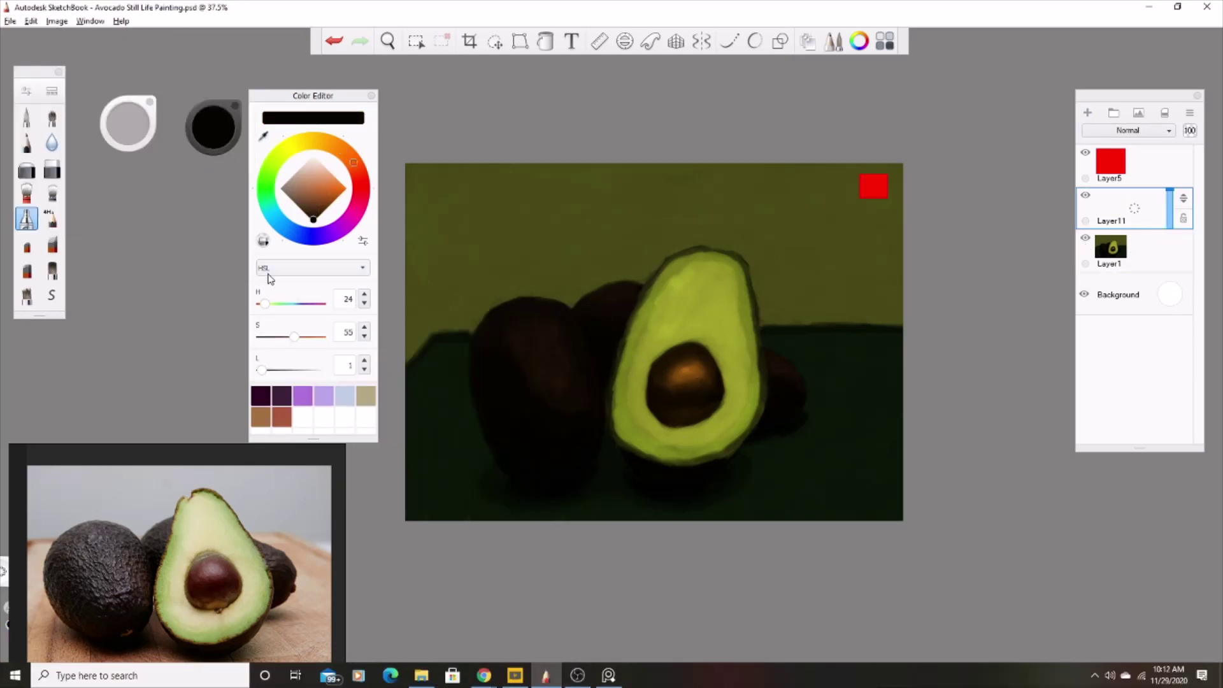
click(280, 303)
click(52, 295)
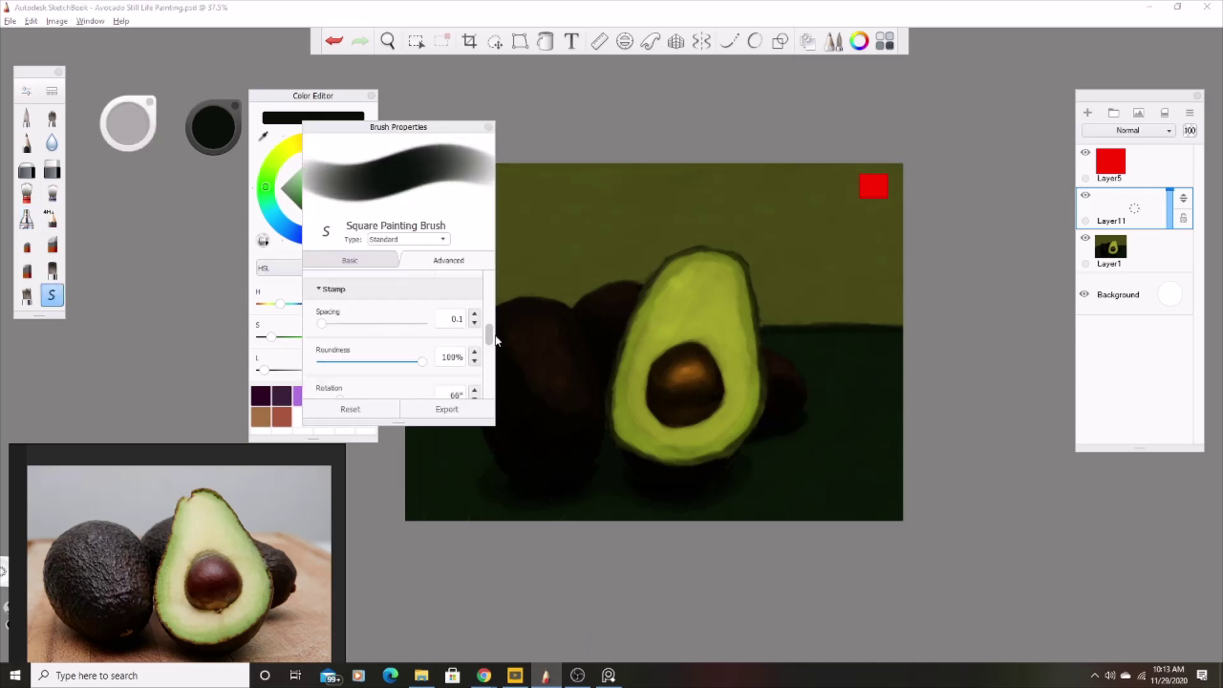
Step: Sample tabletop dark green, then mix an olive and shift it to muted grey-green
click(719, 324)
alt+click(900, 382)
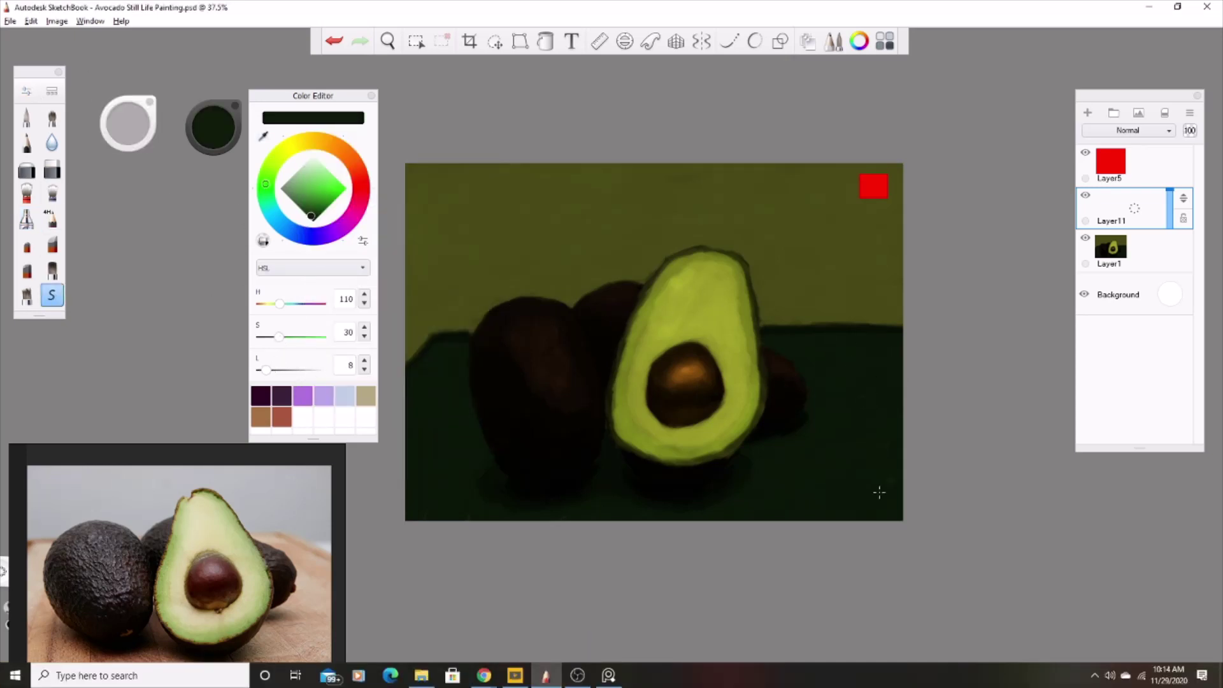
drag(677, 333, 491, 307)
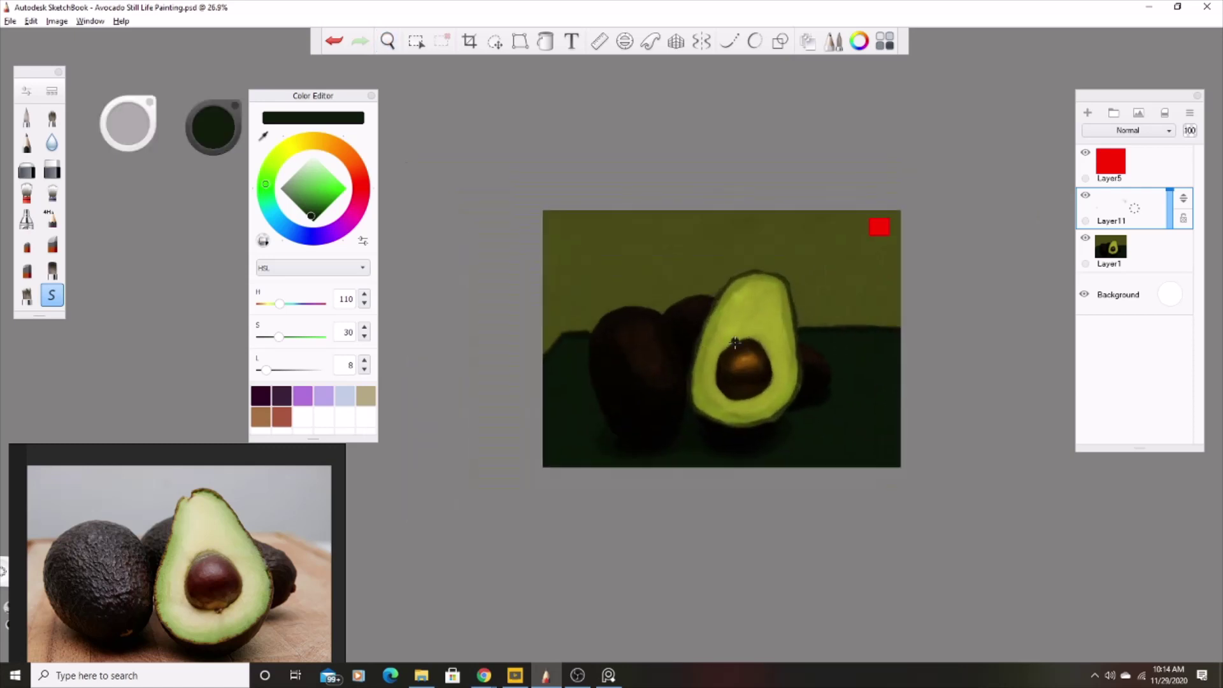
click(365, 295)
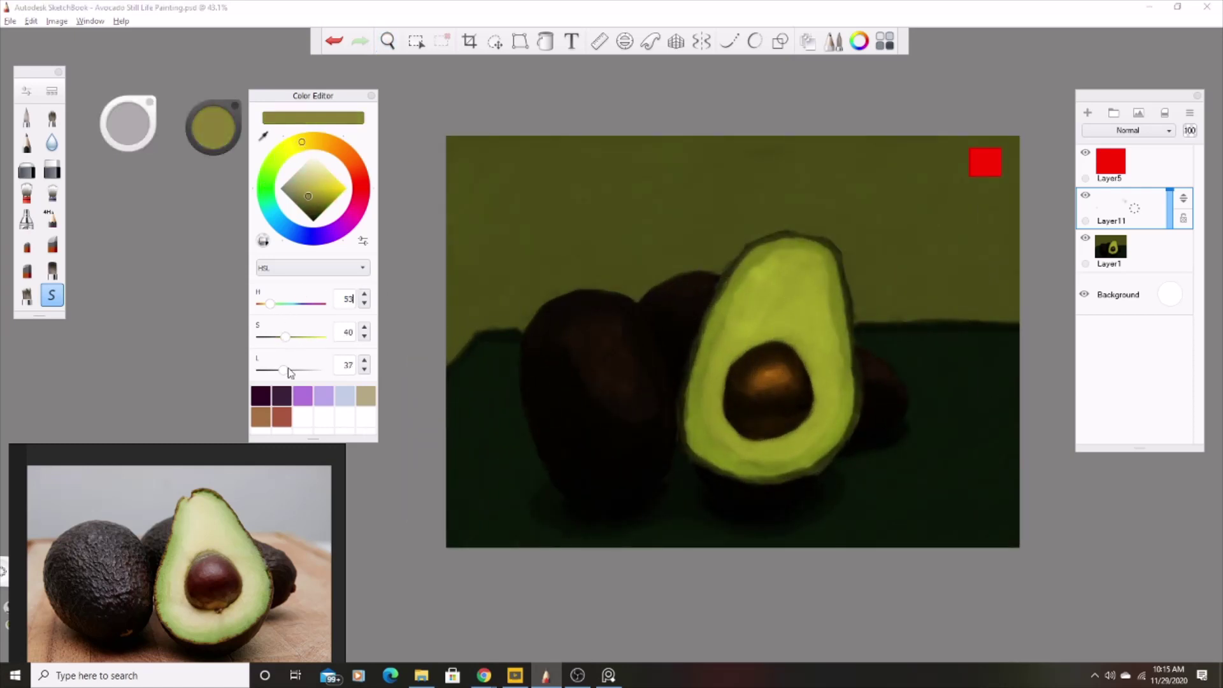
drag(290, 373, 286, 371)
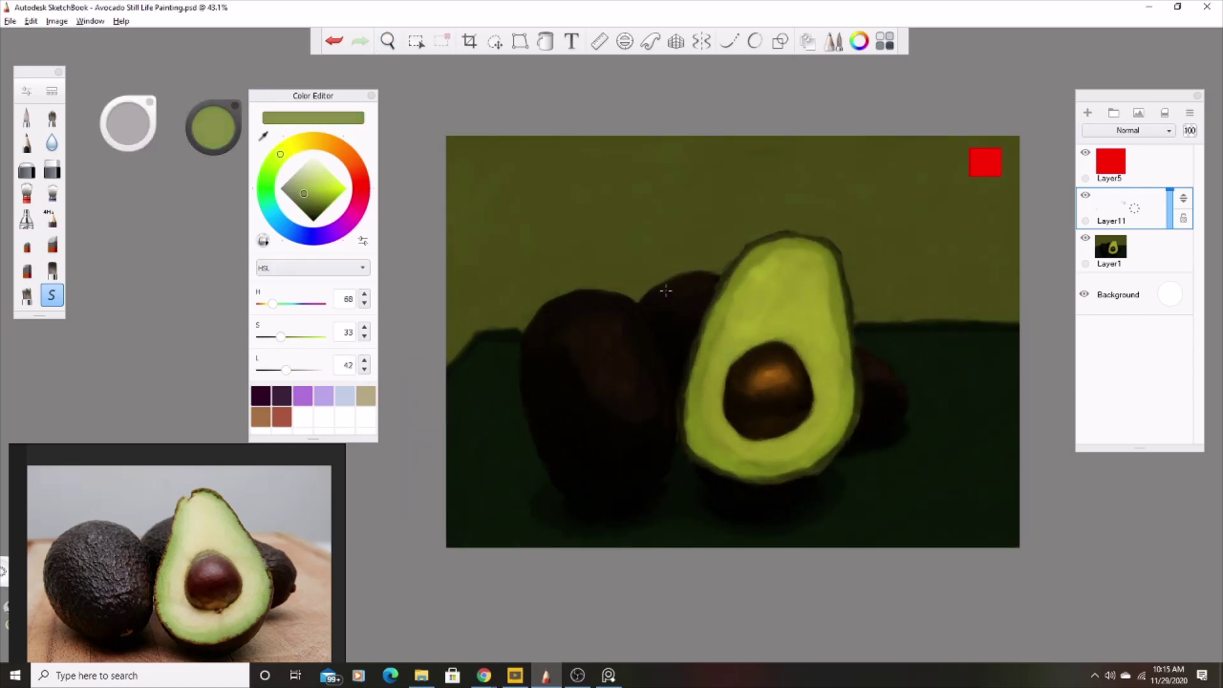
drag(312, 232, 266, 192)
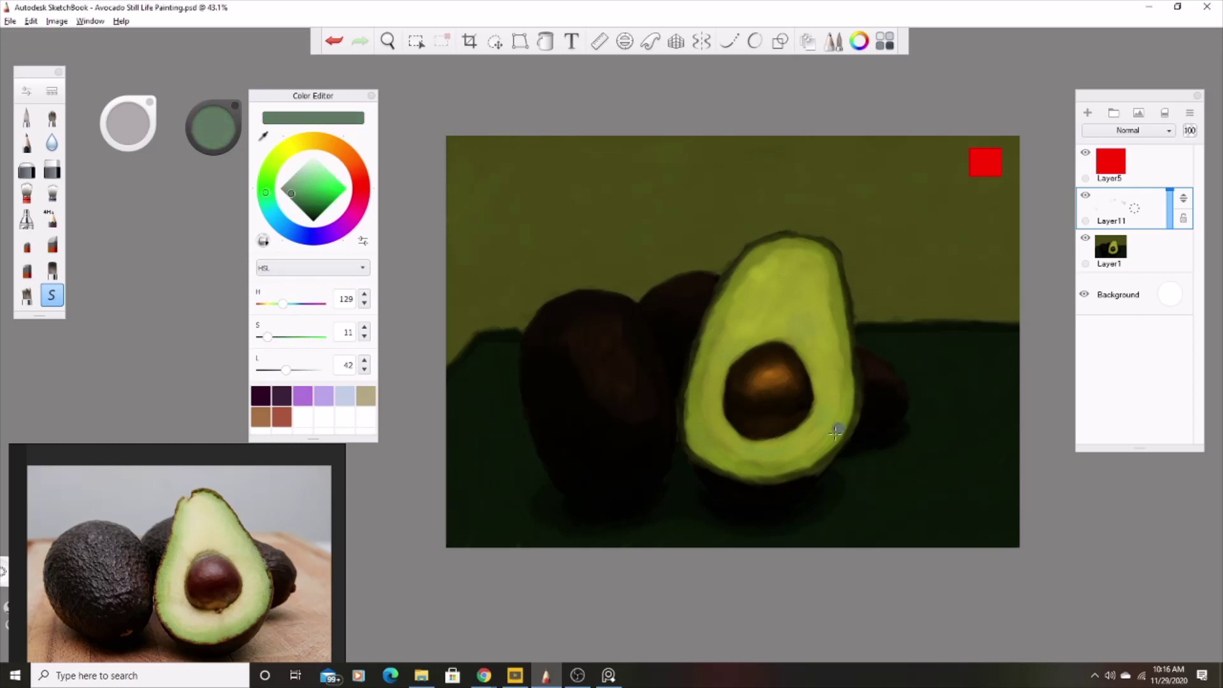
Step: Sample and pick reddish-brown, peach, teal, muted purple and near-black colours
alt+click(759, 218)
alt+click(498, 339)
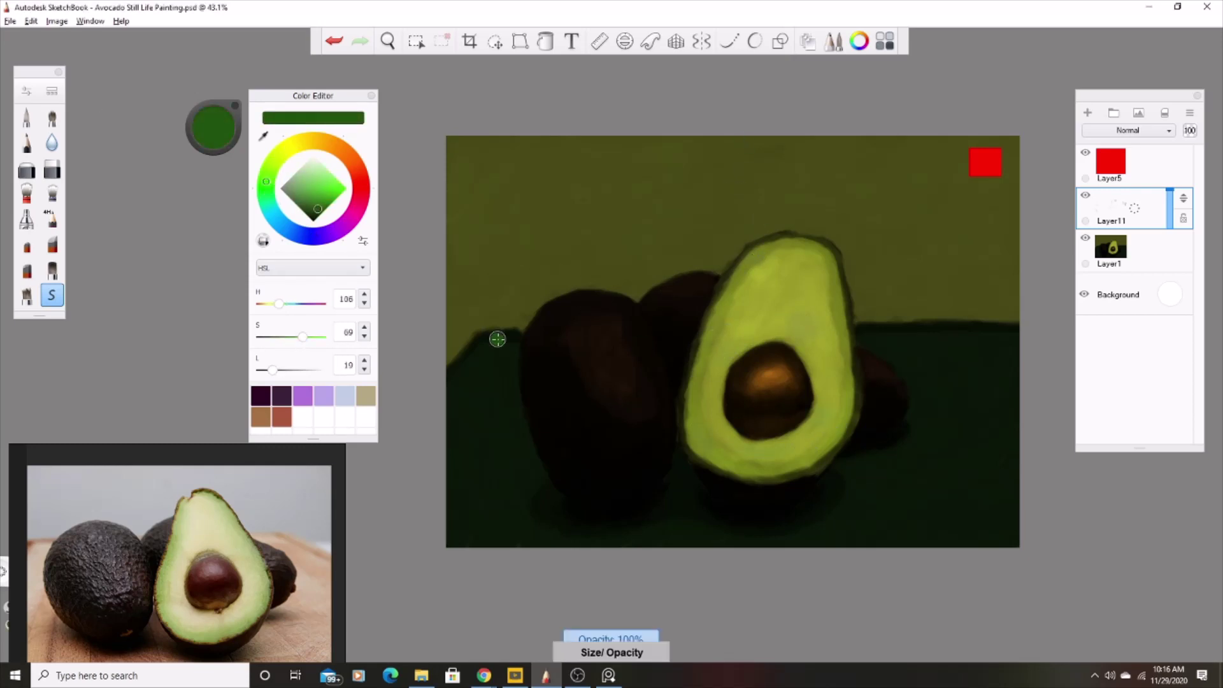
alt+click(805, 362)
alt+click(758, 369)
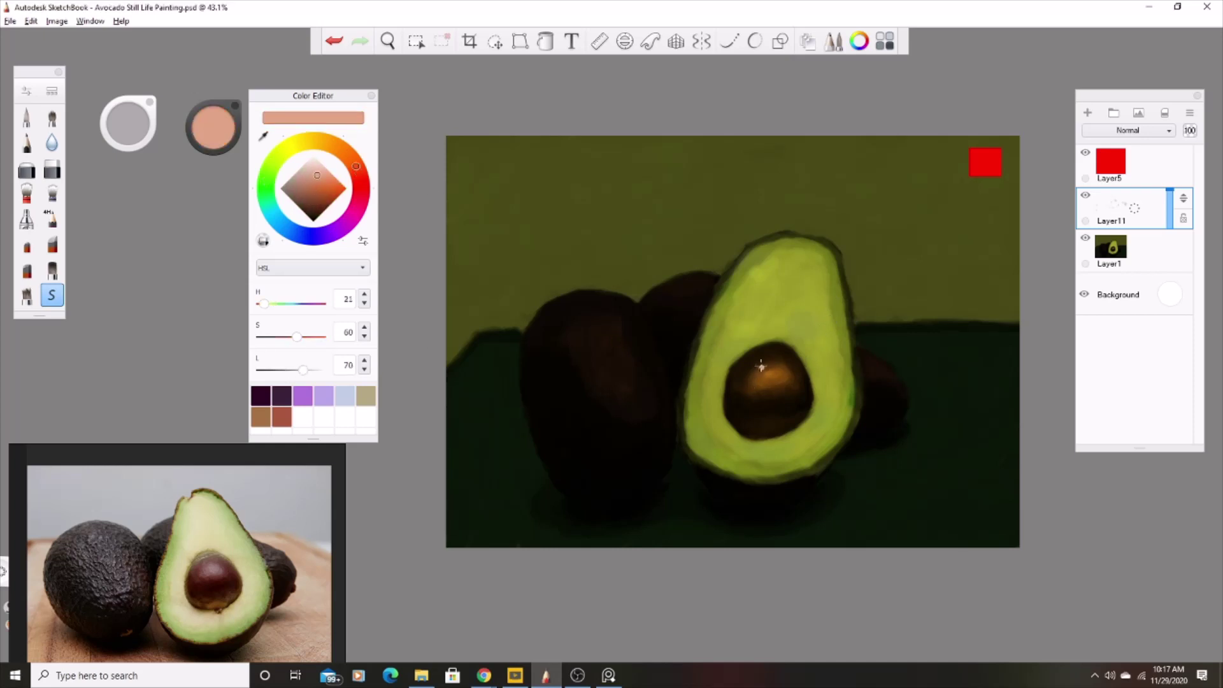
click(270, 204)
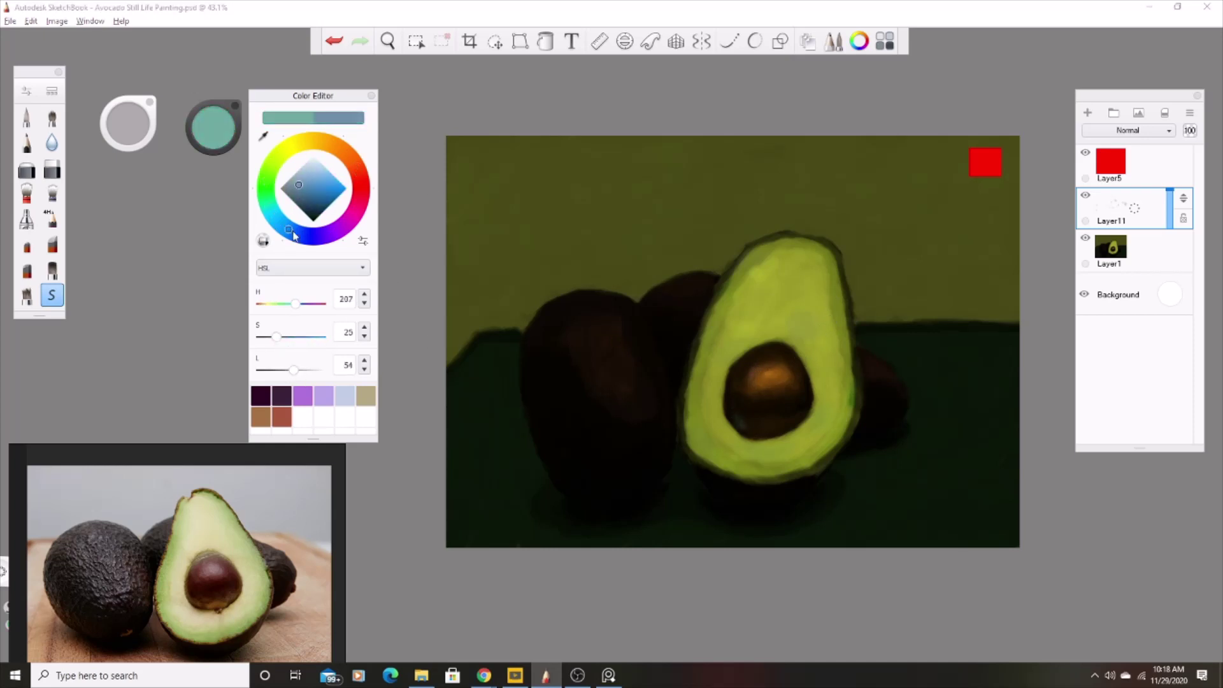
alt+click(760, 420)
alt+click(789, 414)
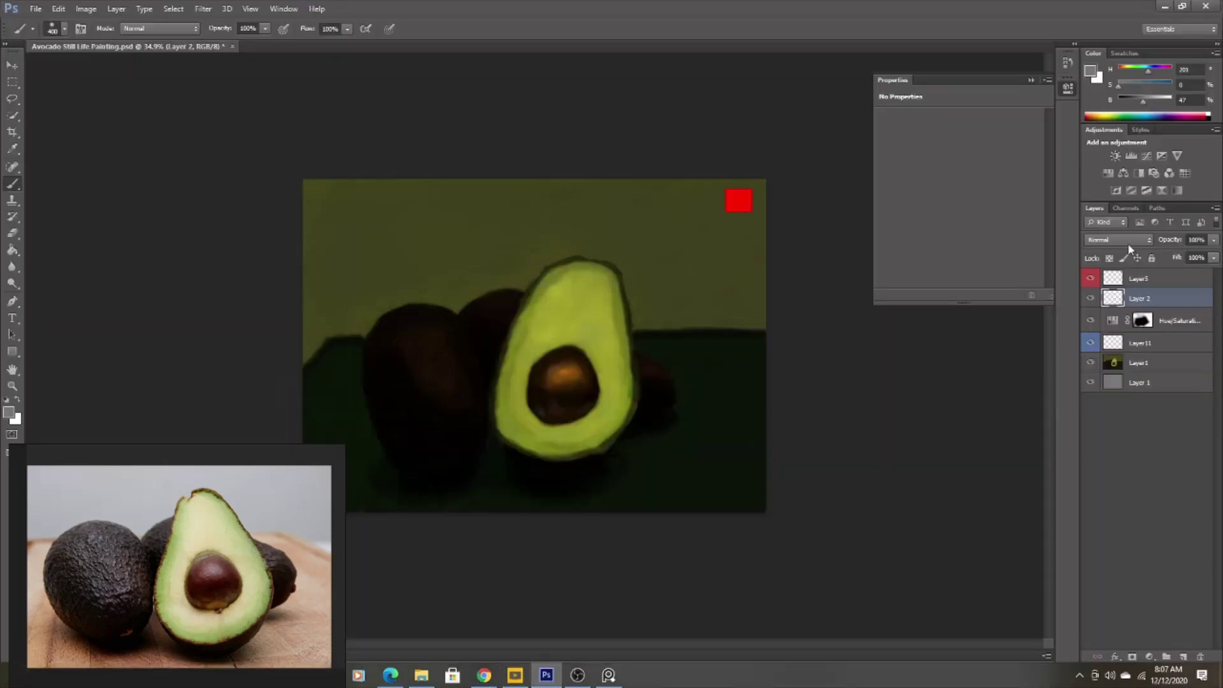
click(1121, 239)
Step: Set Layer 2 to Soft Light and set up the Dodge tool on Highlights with white foreground
click(1115, 415)
click(17, 284)
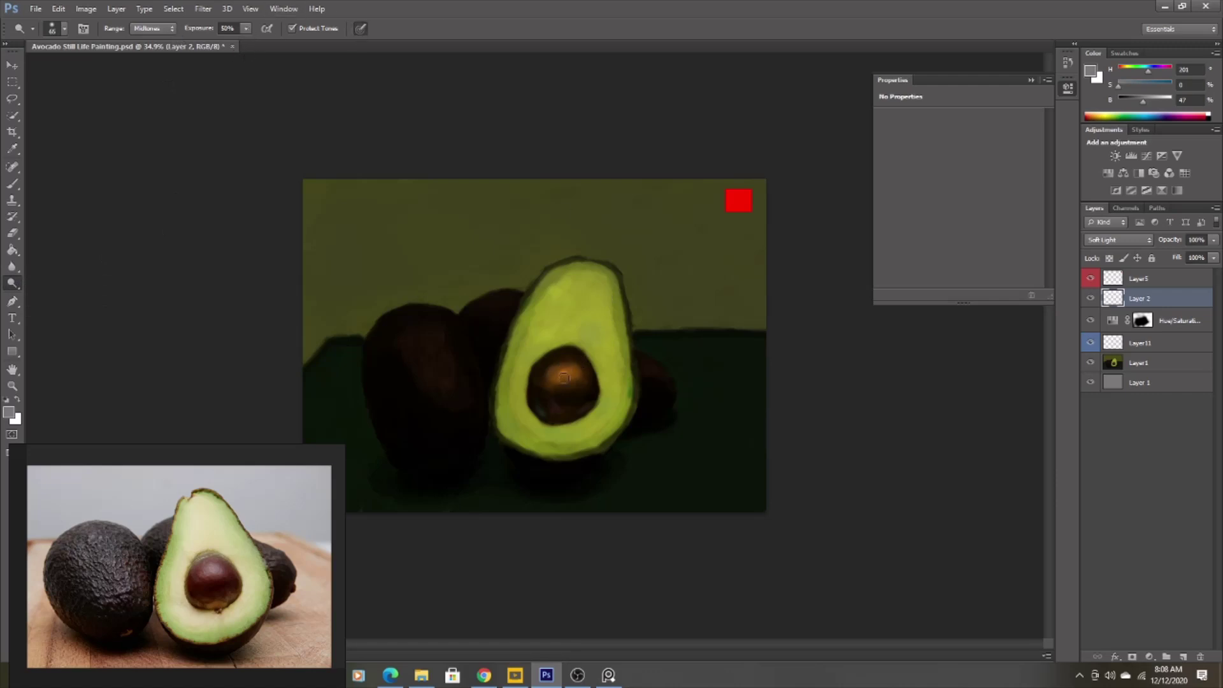
click(1119, 239)
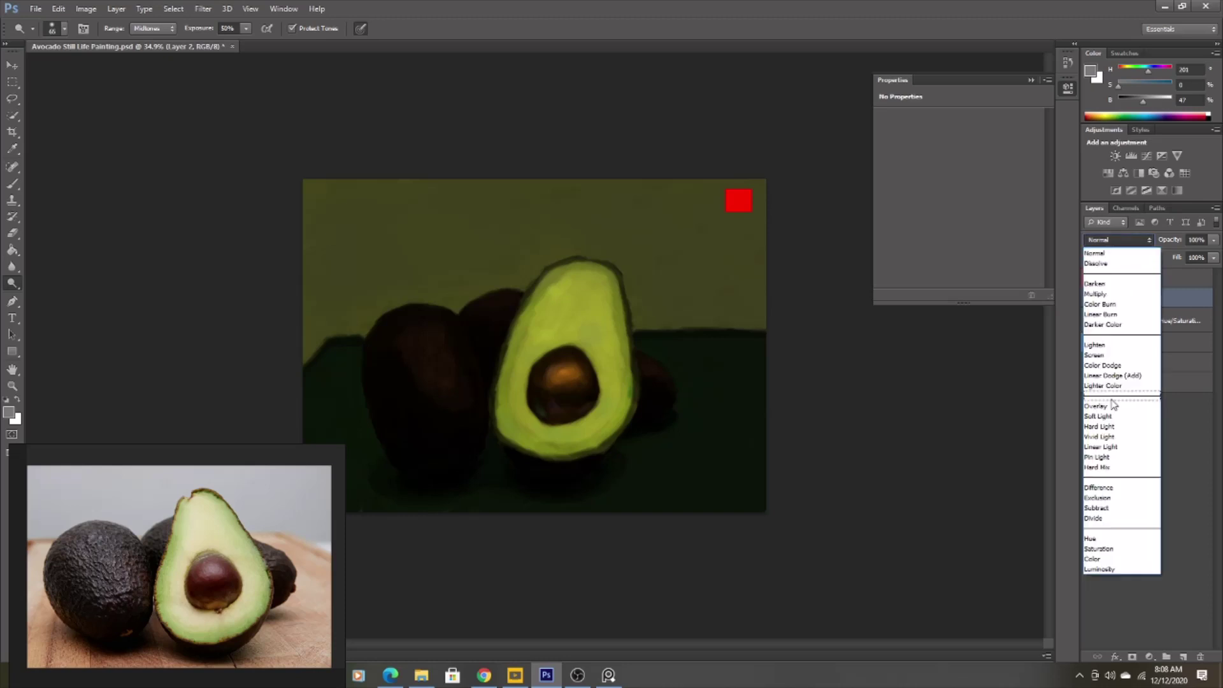
click(535, 156)
click(17, 402)
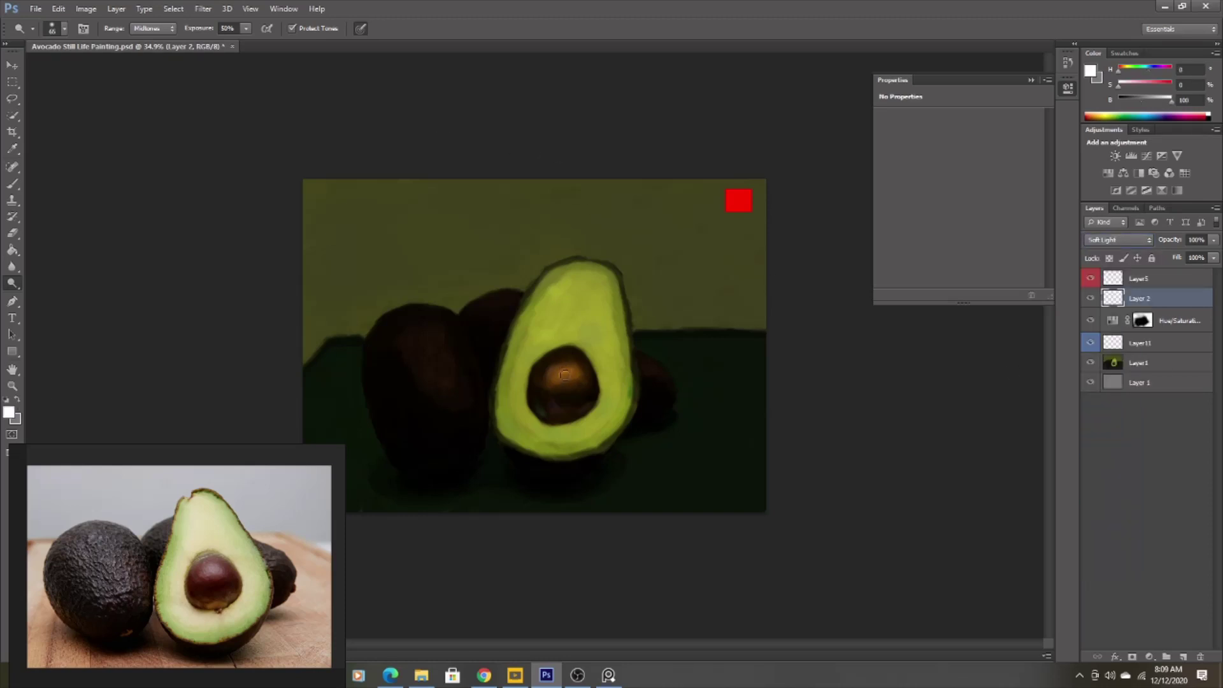
click(153, 28)
click(148, 59)
Step: Try the Sponge in Saturate mode, then return to the Brush with a mixed green
key(shift+o)
key(shift+o)
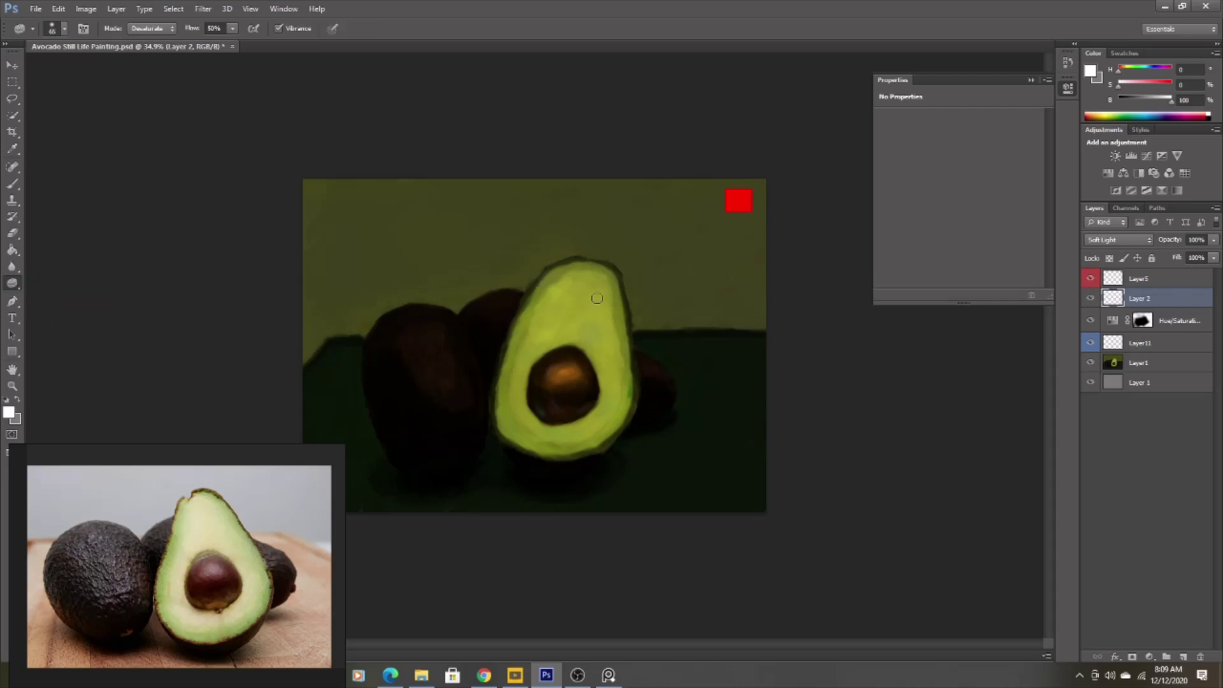
key(shift+alt+s)
right_click(16, 284)
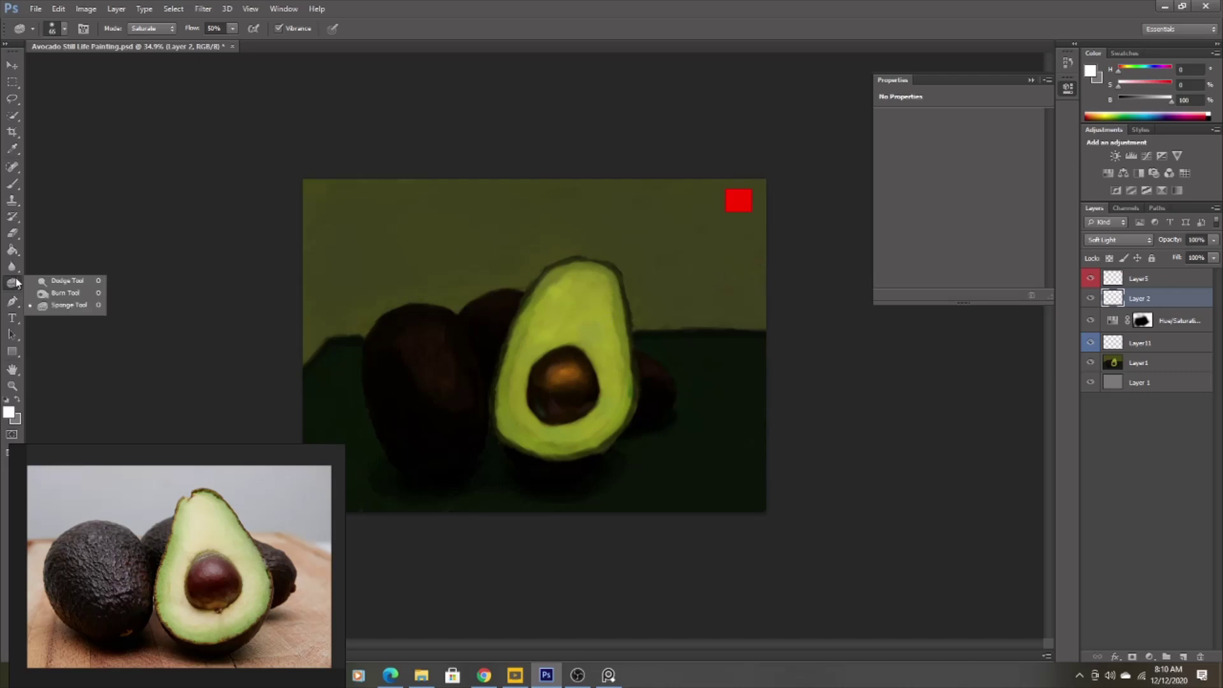
click(3, 182)
drag(1119, 71, 1138, 86)
drag(1170, 102, 1146, 102)
Step: Lighten the colour to brightness 65, set brush 100% opacity and 47% flow, and label Layer 2 blue
mouse_move(348, 28)
mouse_down()
mouse_move(336, 51)
mouse_move(304, 55)
mouse_up()
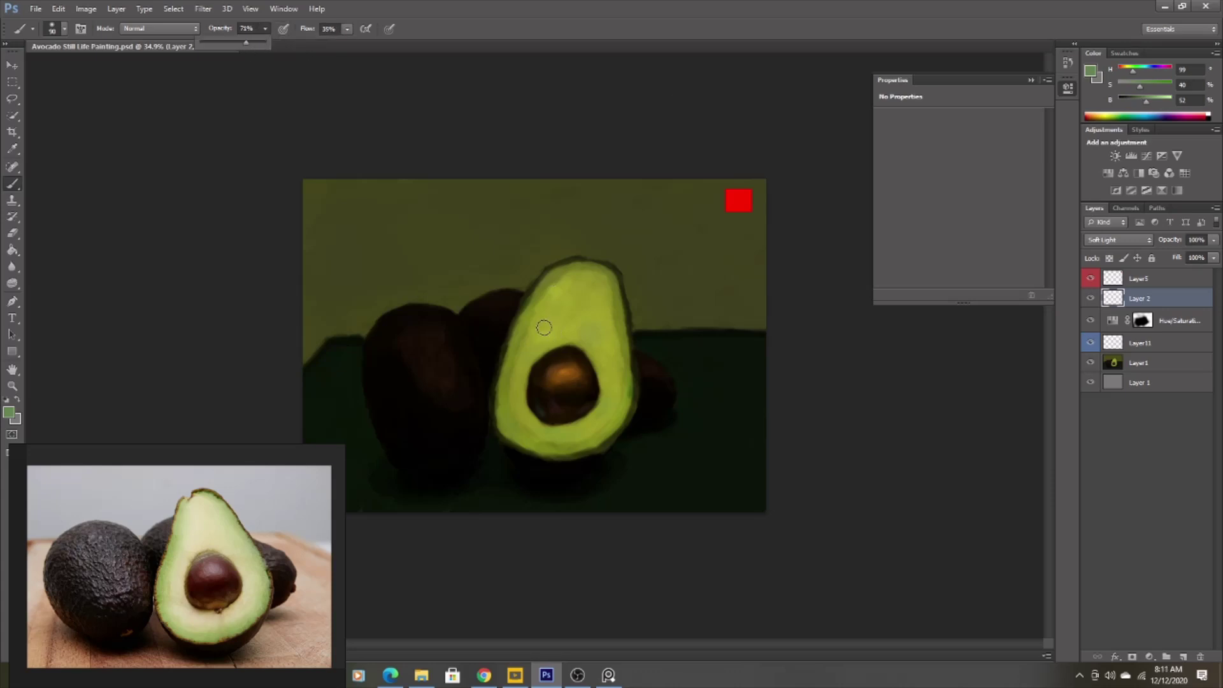
key(7)
key(1)
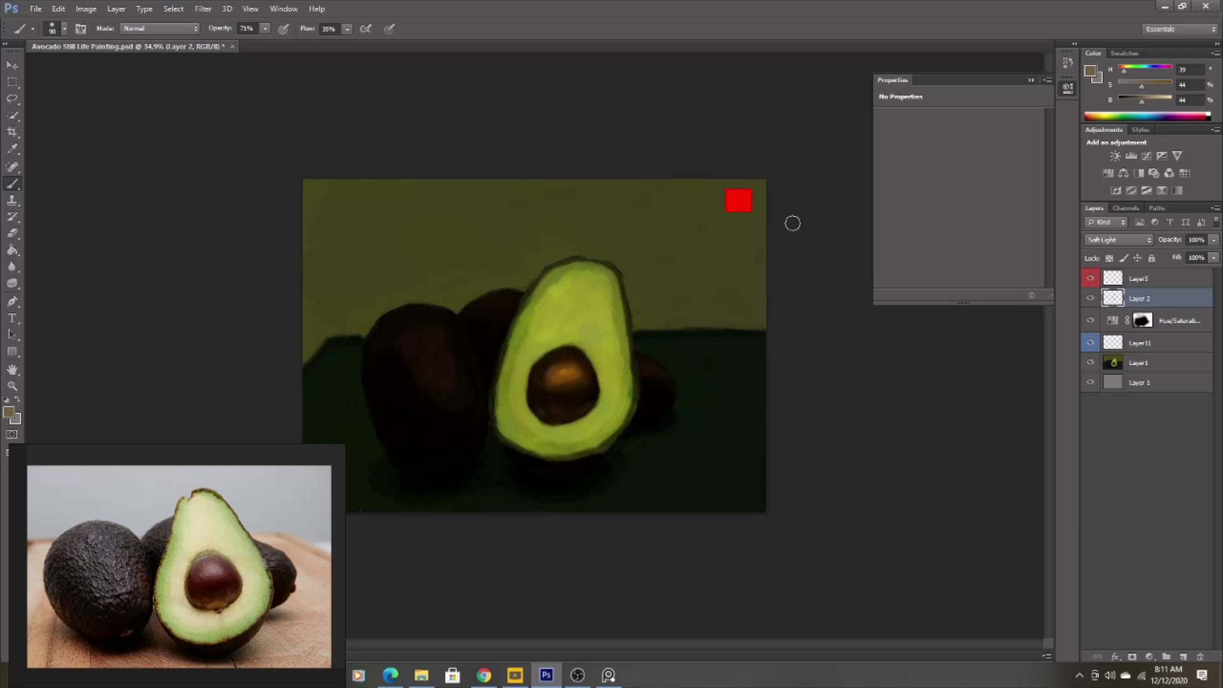
drag(1141, 101, 1153, 100)
key(0)
key(shift+4)
key(shift+7)
right_click(1149, 298)
click(985, 563)
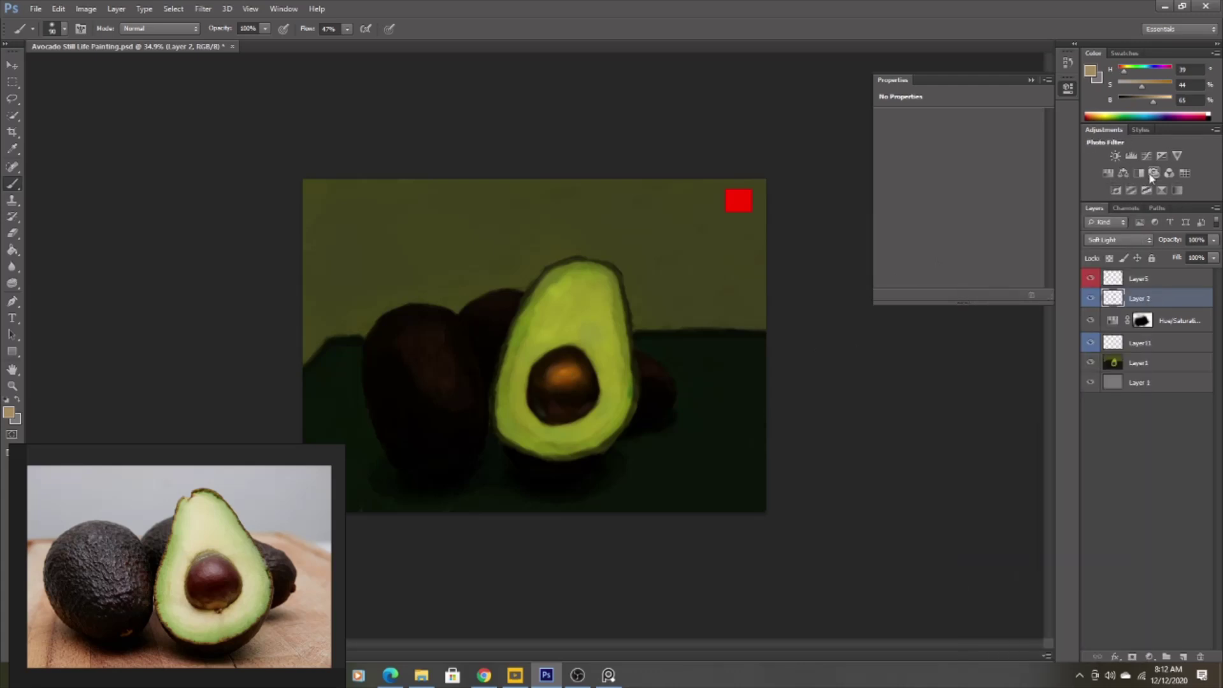
Step: Add a Brightness/Contrast layer at Brightness 47, invert its mask and paint brightening into the upper right
click(1115, 155)
drag(959, 151, 983, 153)
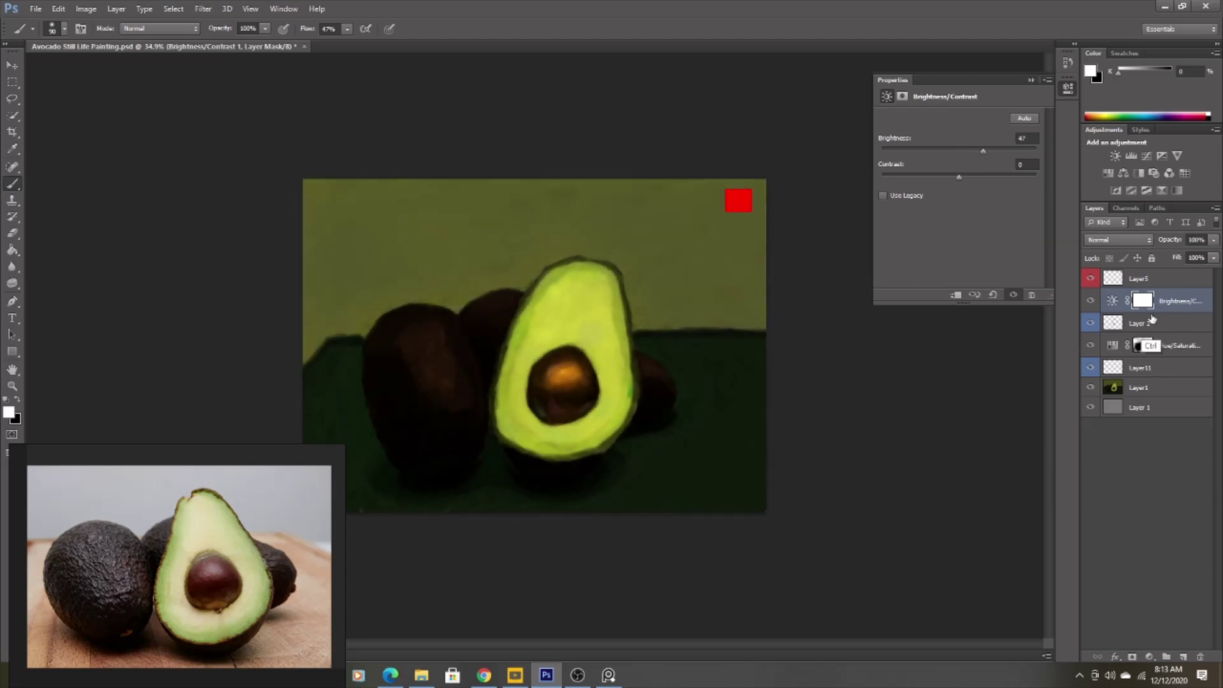
key(ctrl+i)
key(bracketright)
key(bracketright)
key(bracketright)
mouse_move(654, 238)
mouse_down()
mouse_move(731, 287)
mouse_move(516, 218)
mouse_move(423, 295)
mouse_move(333, 437)
mouse_up()
Step: Set the Brightness/Contrast layer to Luminosity blending and prepare a smaller black brush on the Hue/Saturation mask
click(1120, 240)
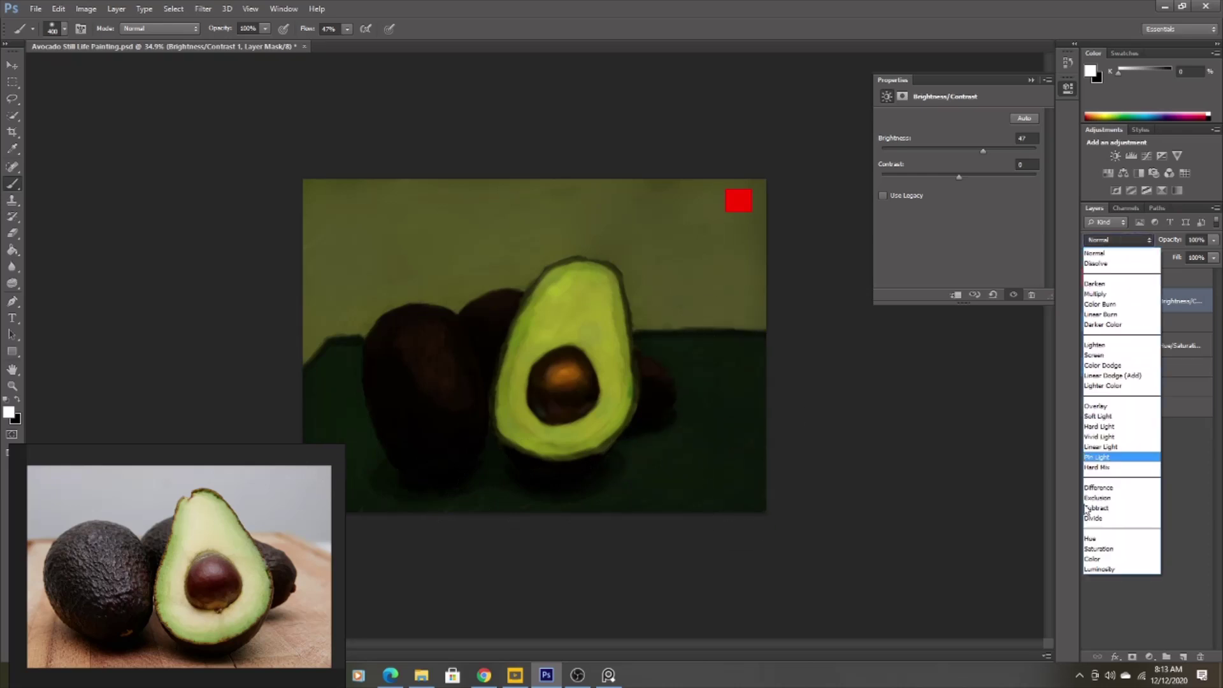
click(1108, 571)
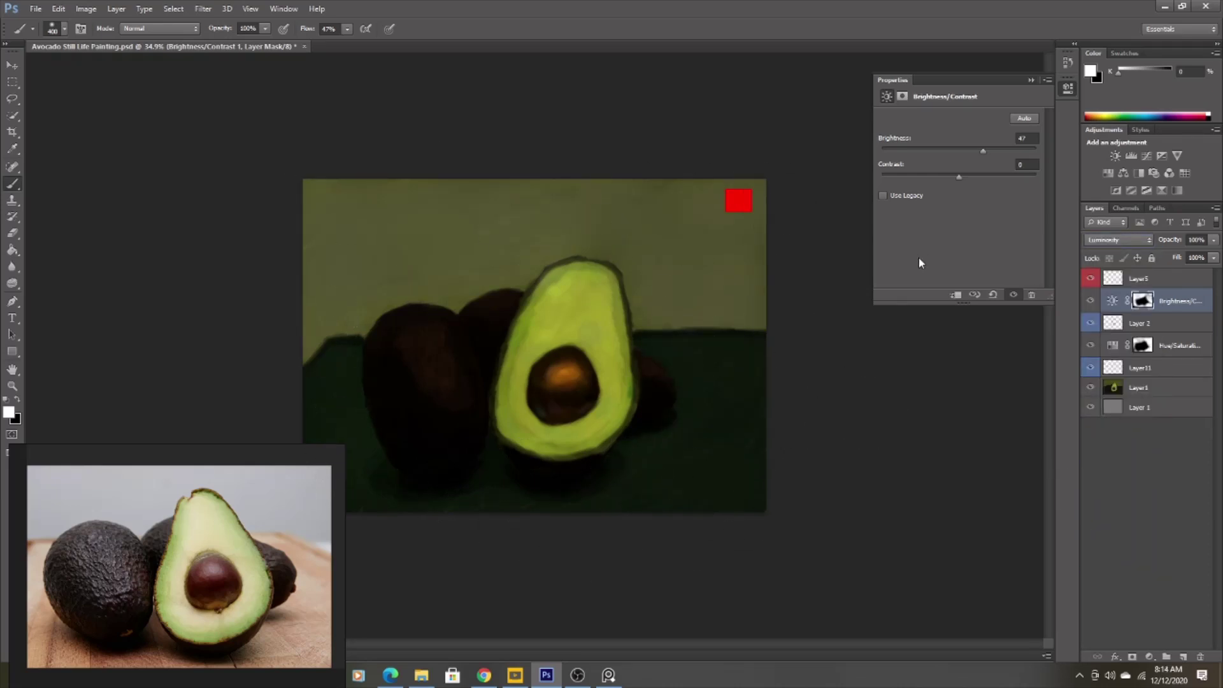
key(x)
key(bracketleft)
key(bracketleft)
key(bracketleft)
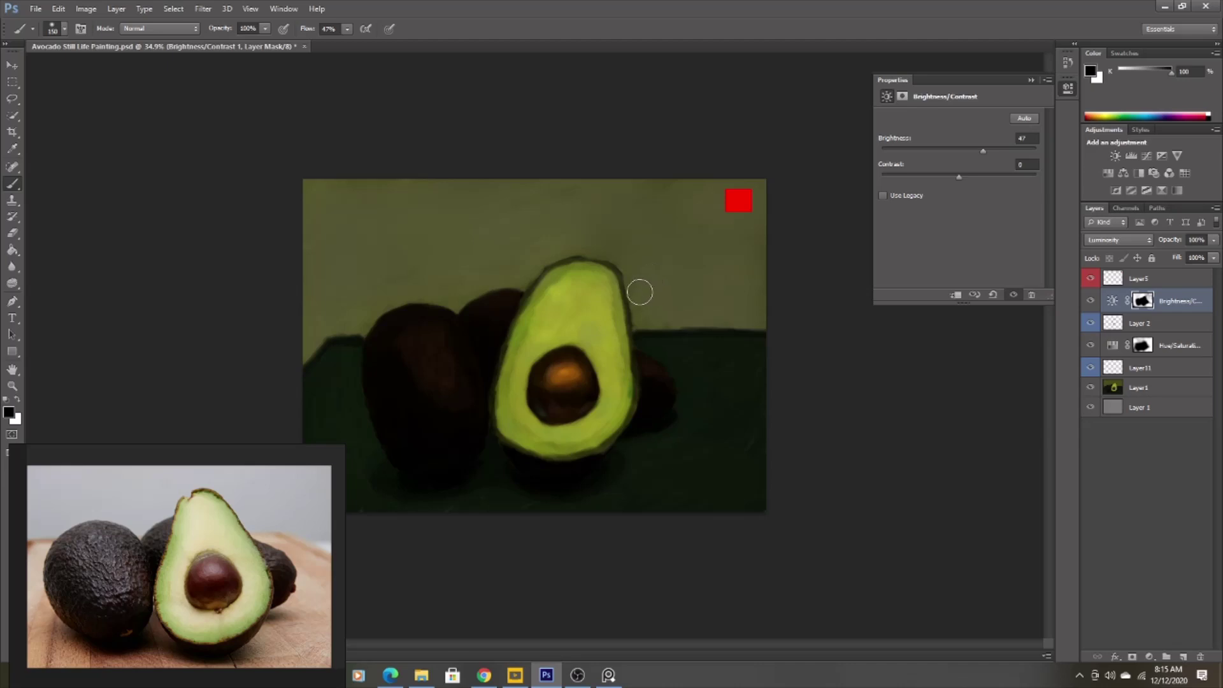
key(alt+bracketleft)
key(alt+bracketleft)
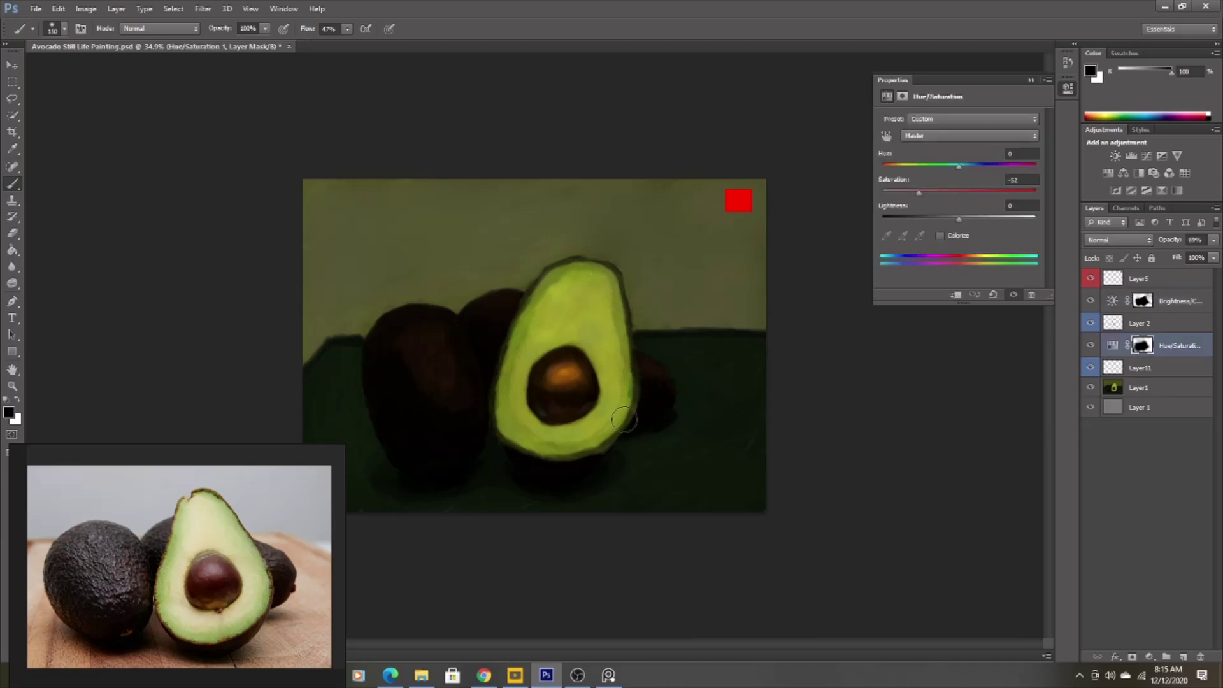
Step: Add a Hue/Saturation layer above Brightness/Contrast with Saturation +9 in Saturation blend mode
key(shift+0)
click(1170, 306)
click(1108, 173)
drag(960, 191, 977, 193)
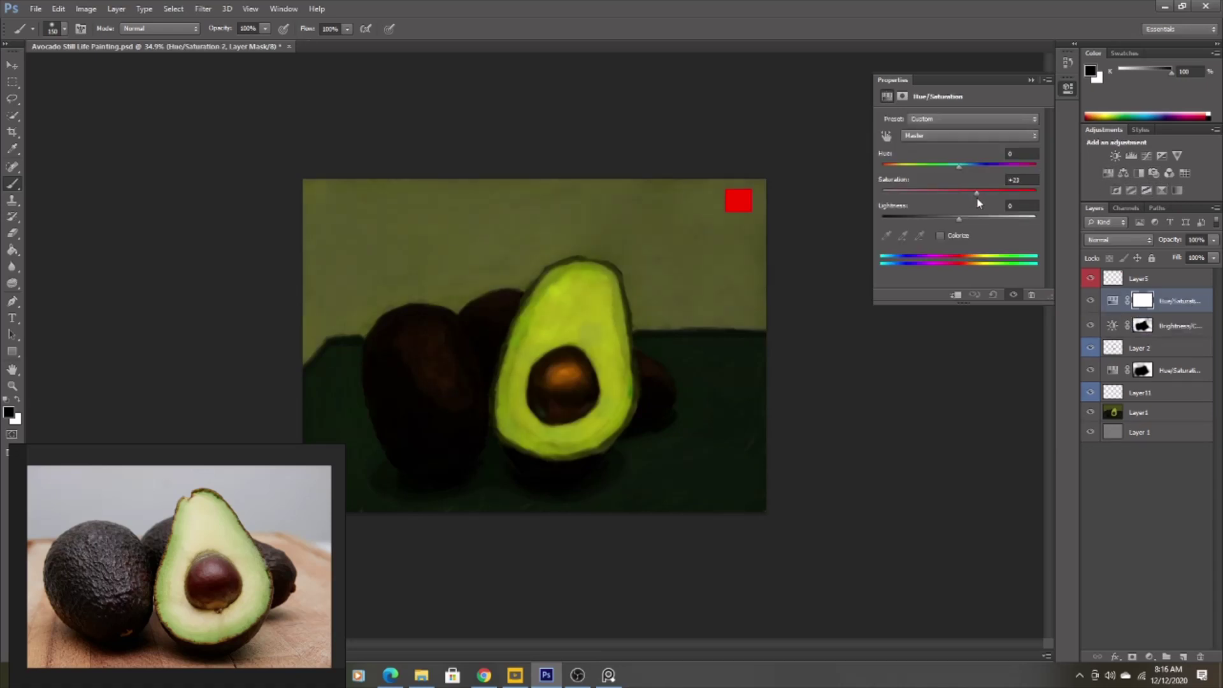
click(962, 191)
click(1119, 239)
click(1112, 556)
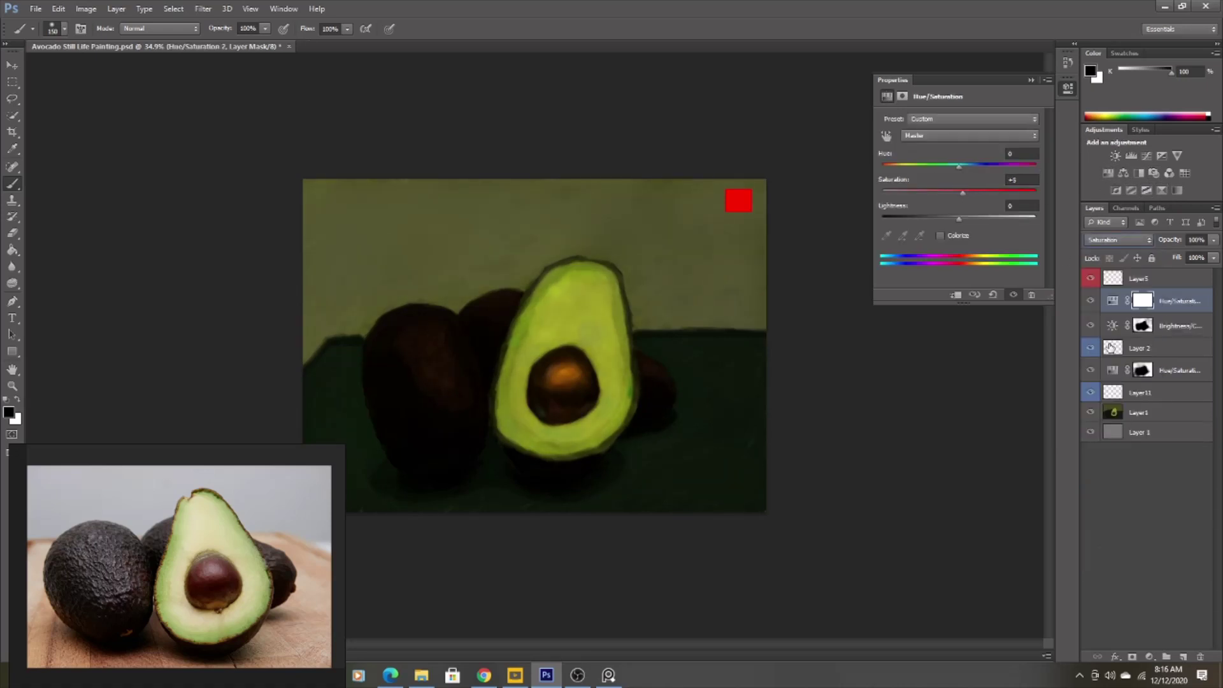
Step: With a white brush at 47% flow and 83% opacity, paint saturation onto the pit and flesh, then restore 100% opacity
drag(347, 28, 341, 48)
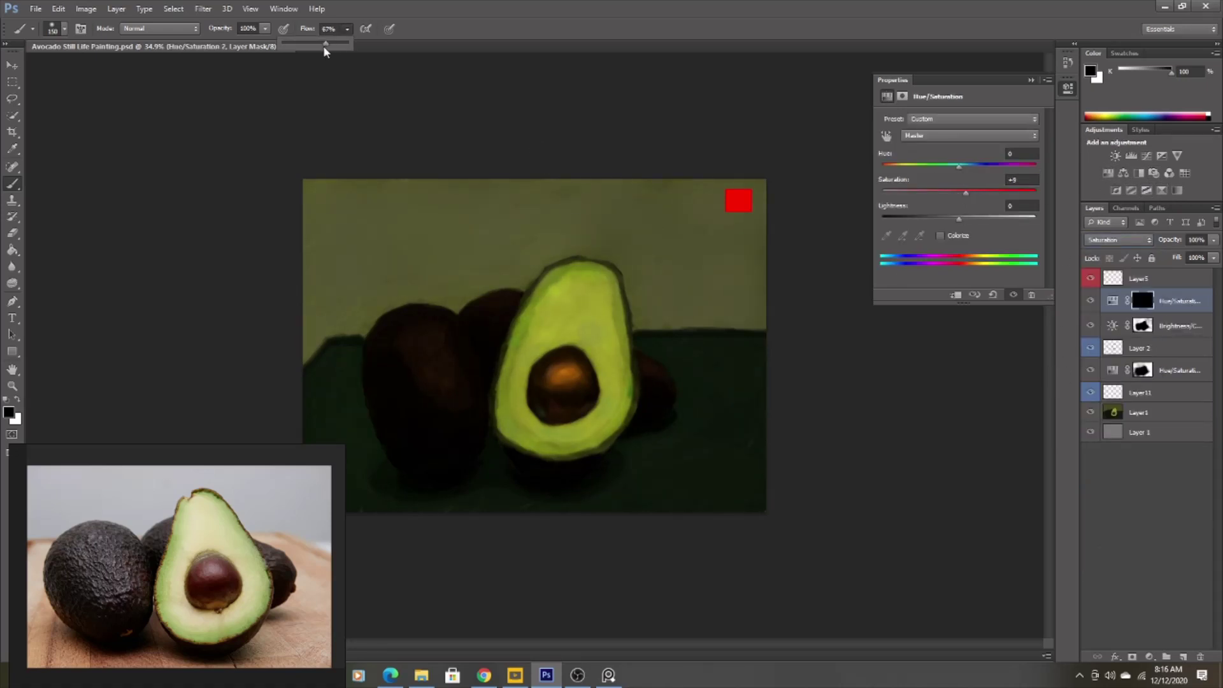
drag(265, 28, 265, 48)
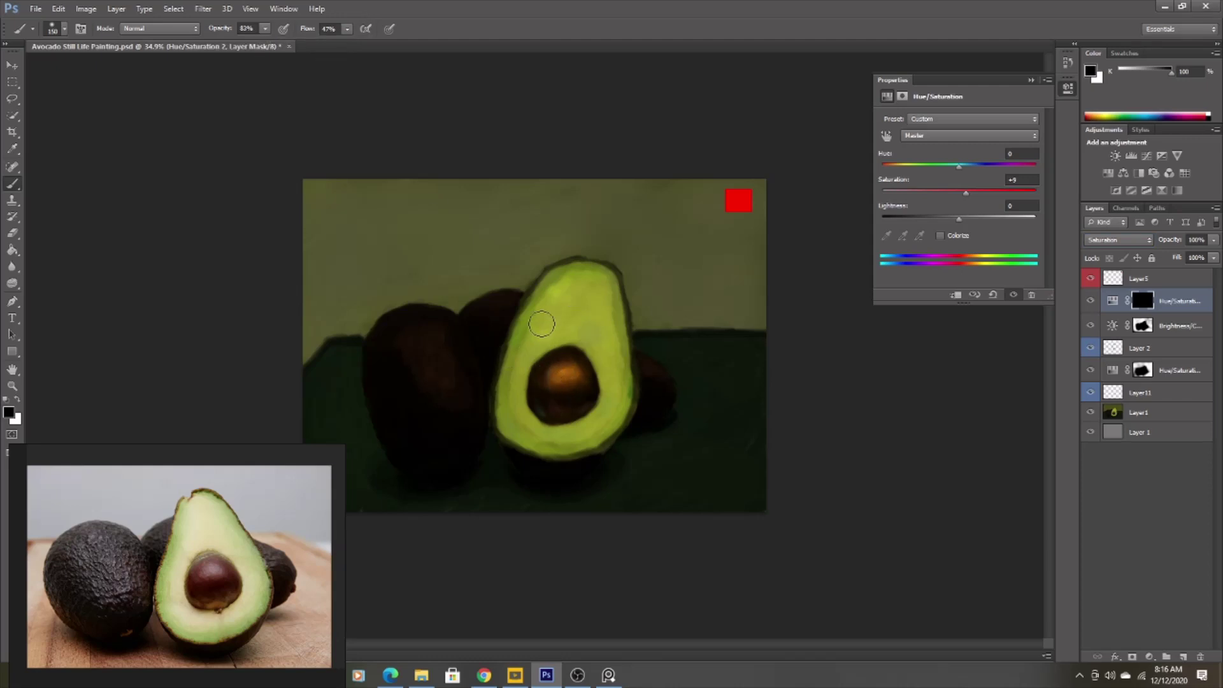
key(x)
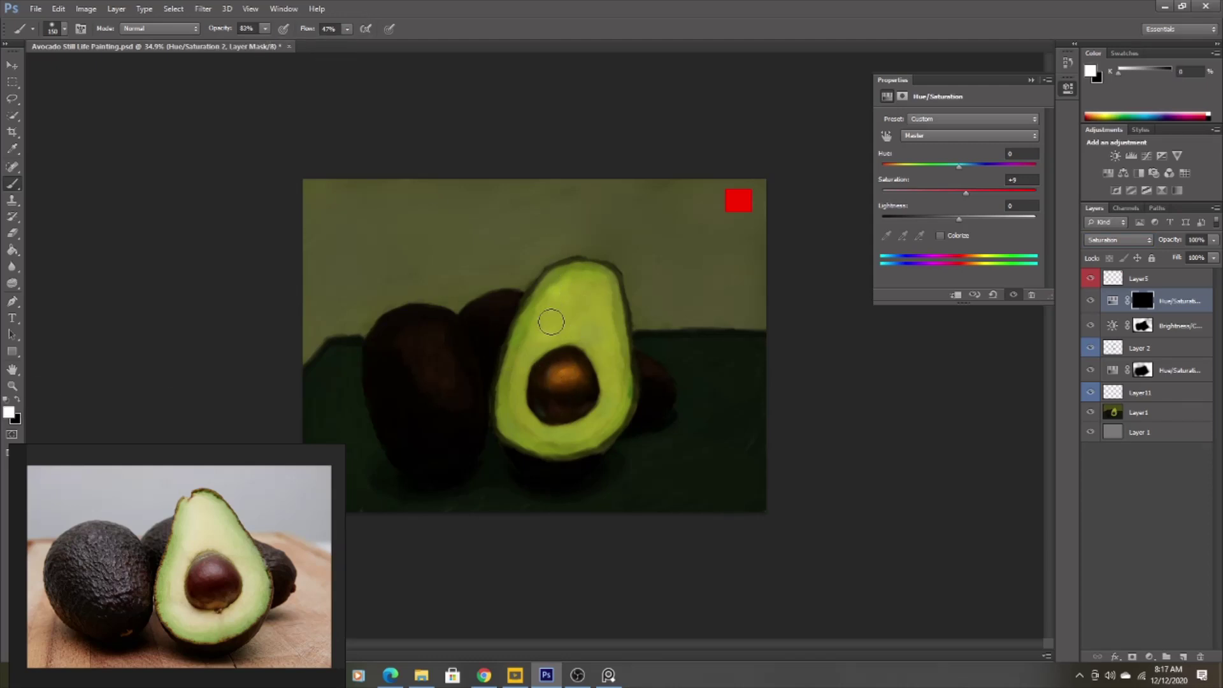
key(bracketleft)
key(bracketleft)
key(bracketleft)
click(573, 363)
click(427, 357)
drag(265, 28, 280, 40)
click(32, 28)
key(Escape)
Step: Merge Visible from the top layer so everything below Layer5 becomes one Hue/Saturation 2 layer
click(1108, 240)
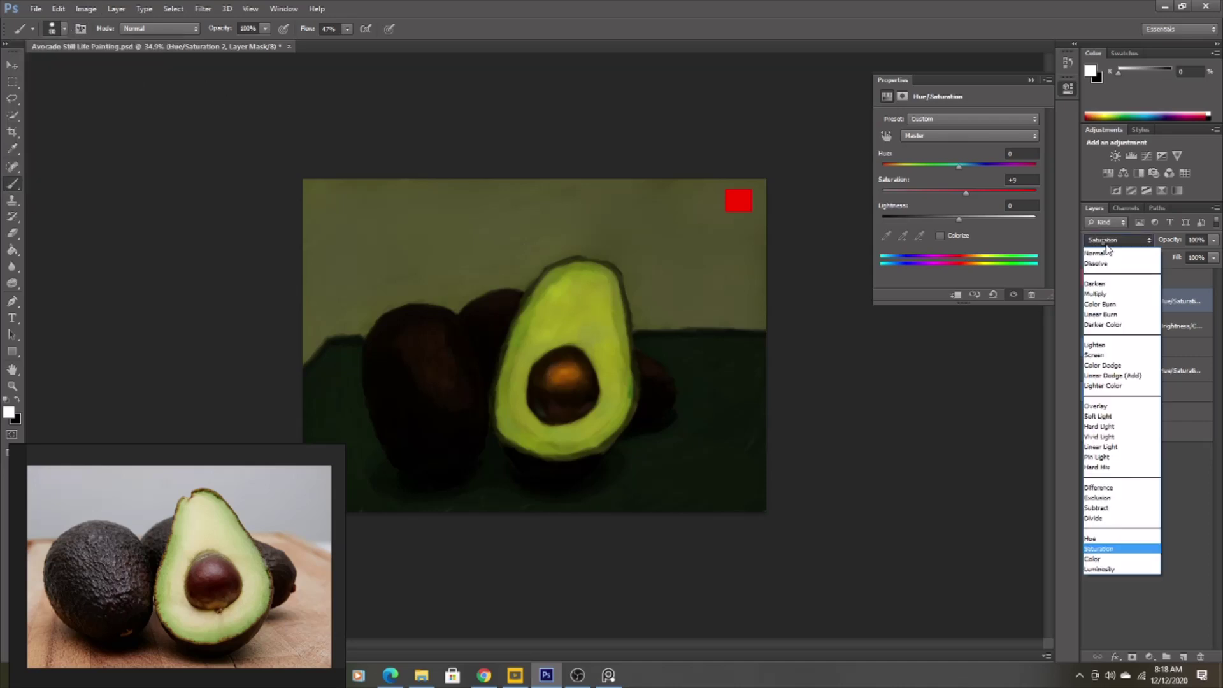
right_click(1172, 302)
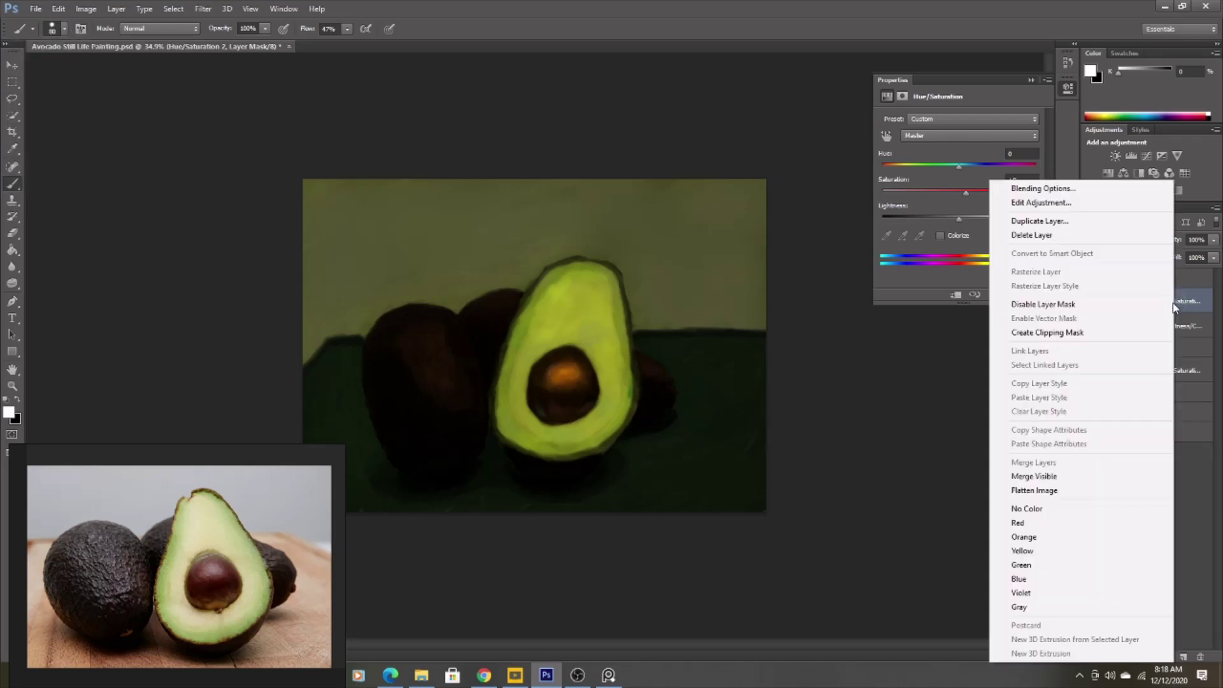
click(1045, 477)
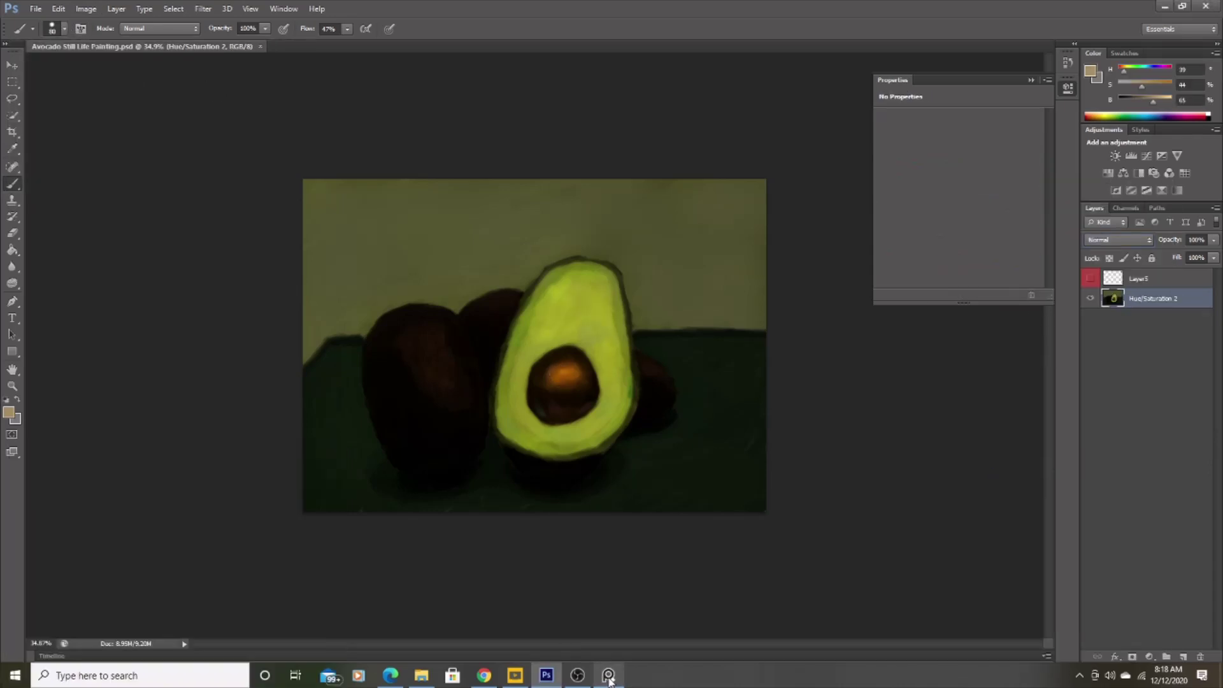